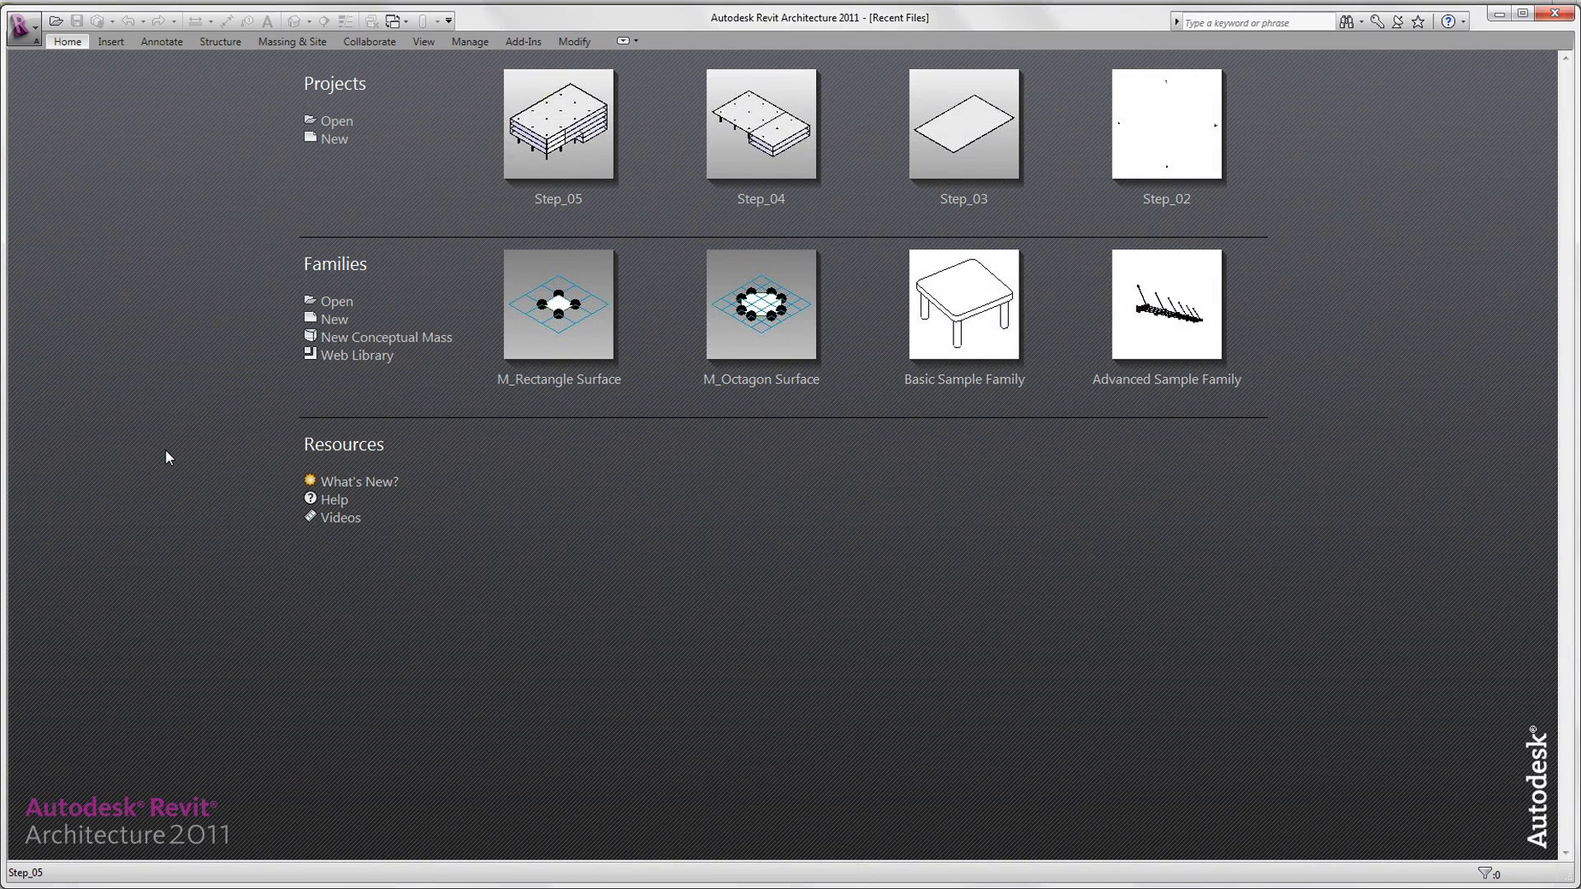
Step: Select the Step_06 project in the Open dialog and open it
{"action": "left_click", "coordinate": [347, 124]}
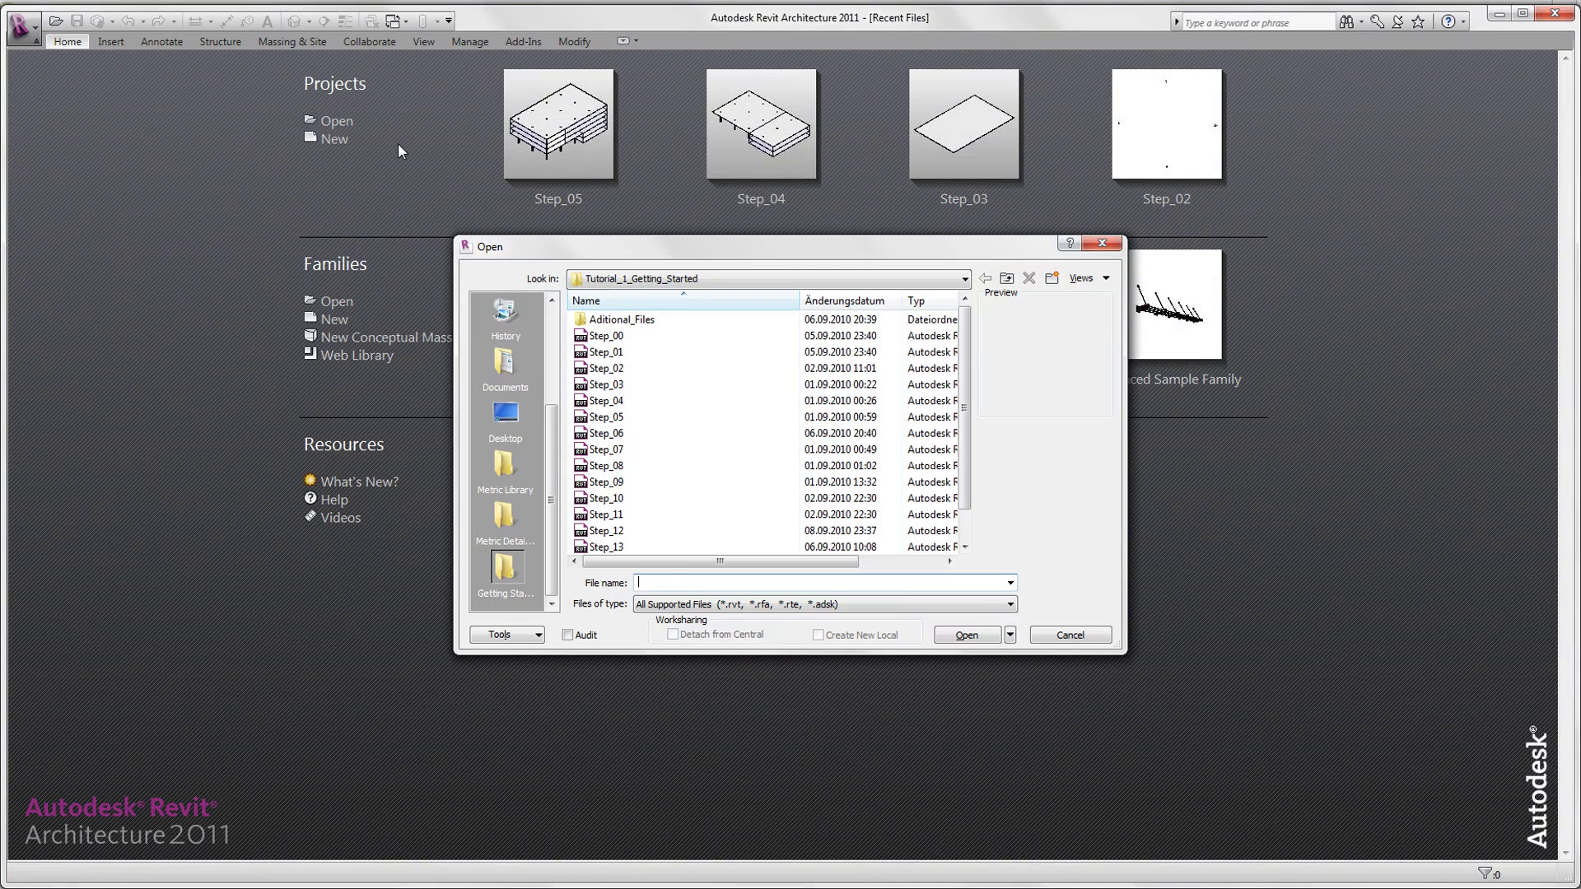
{"action": "left_click", "coordinate": [609, 433]}
{"action": "left_click", "coordinate": [975, 634]}
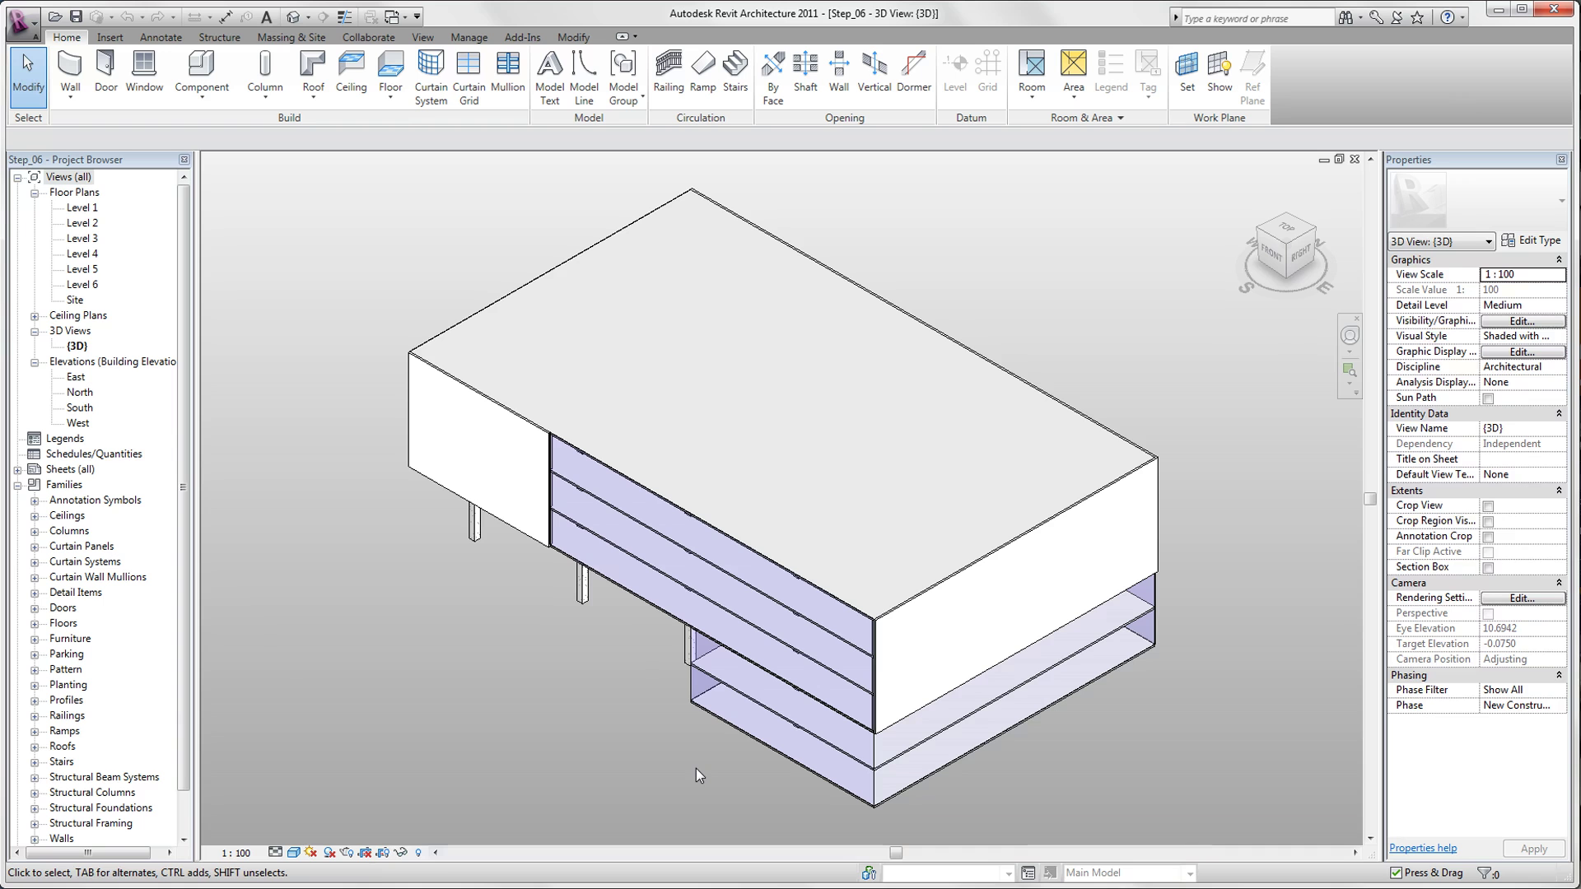
Step: Open the North elevation and start a window using the M_Fixed 0406 x 0610mm type
{"action": "left_click", "coordinate": [81, 393]}
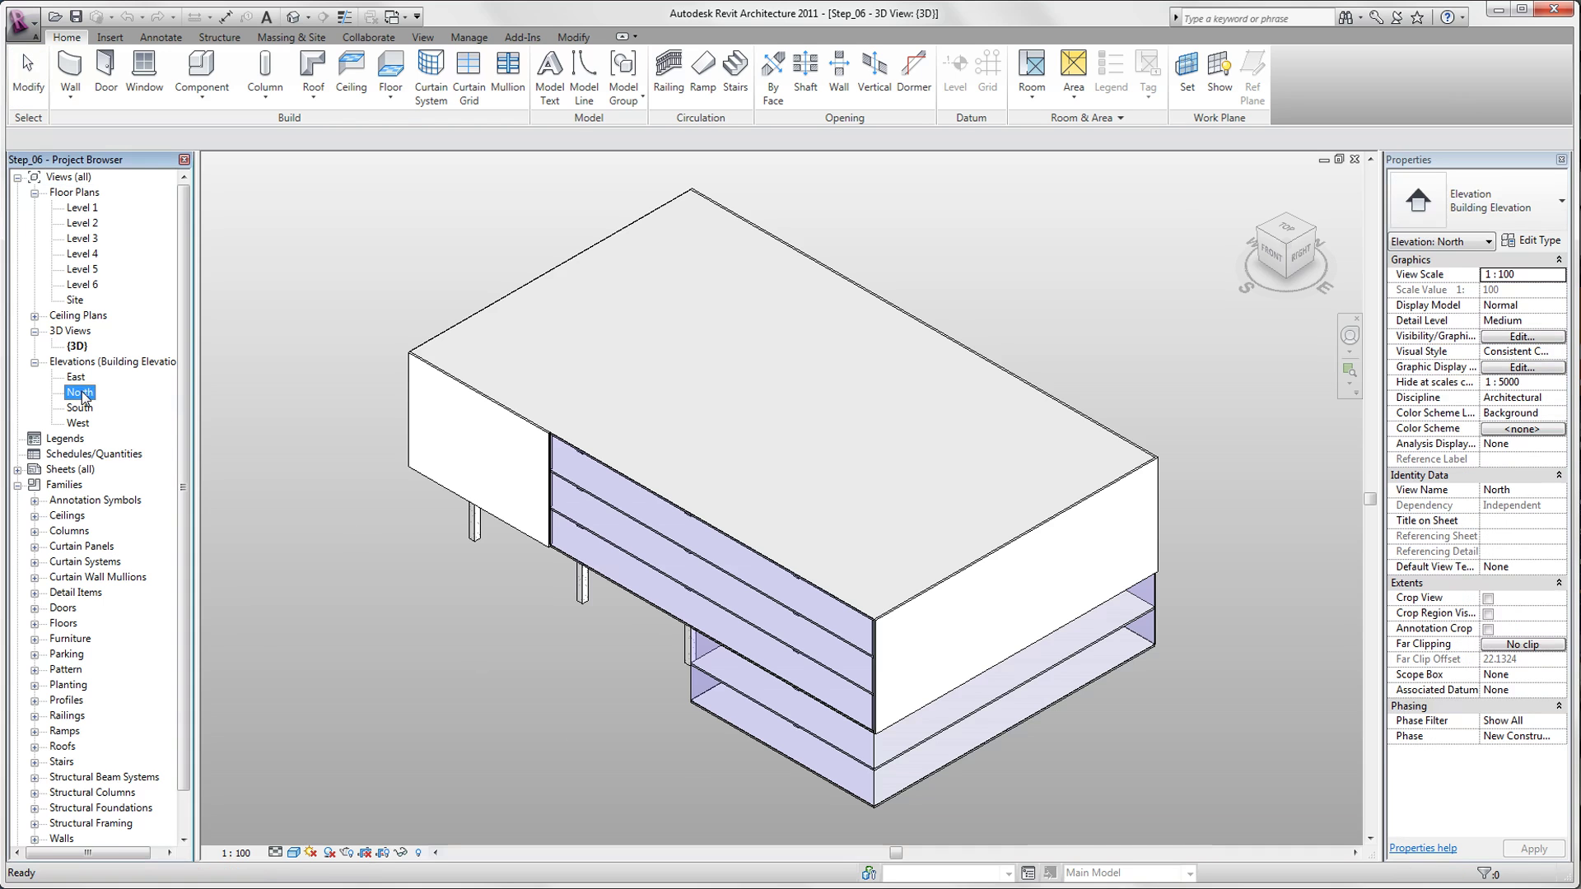
{"action": "double_click", "coordinate": [81, 393]}
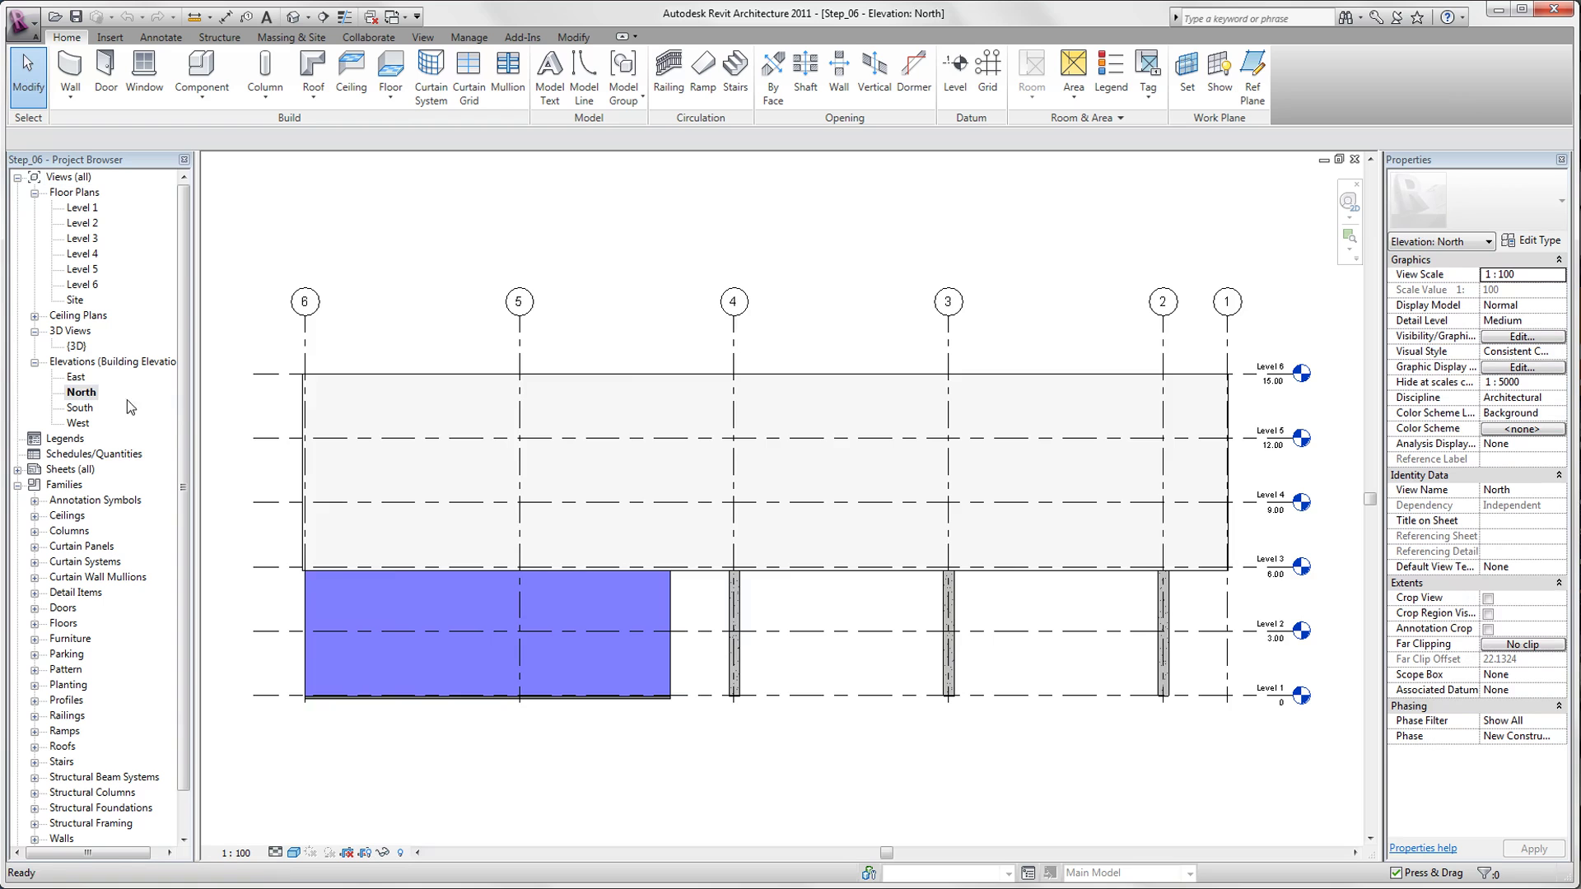
{"action": "left_click", "coordinate": [144, 67]}
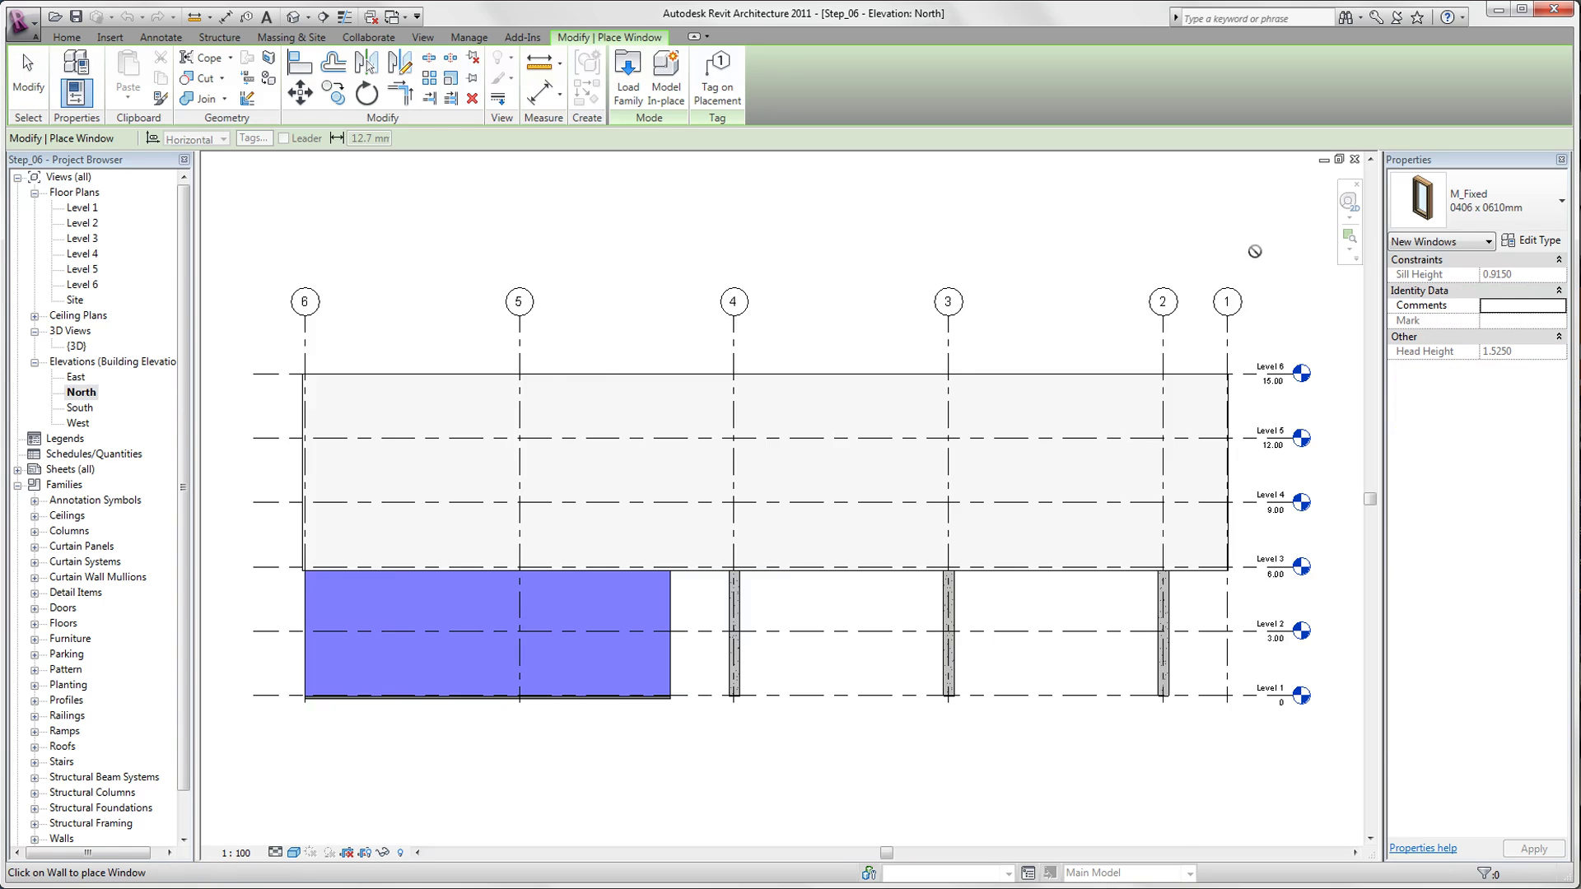
{"action": "left_click", "coordinate": [1525, 205]}
{"action": "left_click", "coordinate": [1516, 204]}
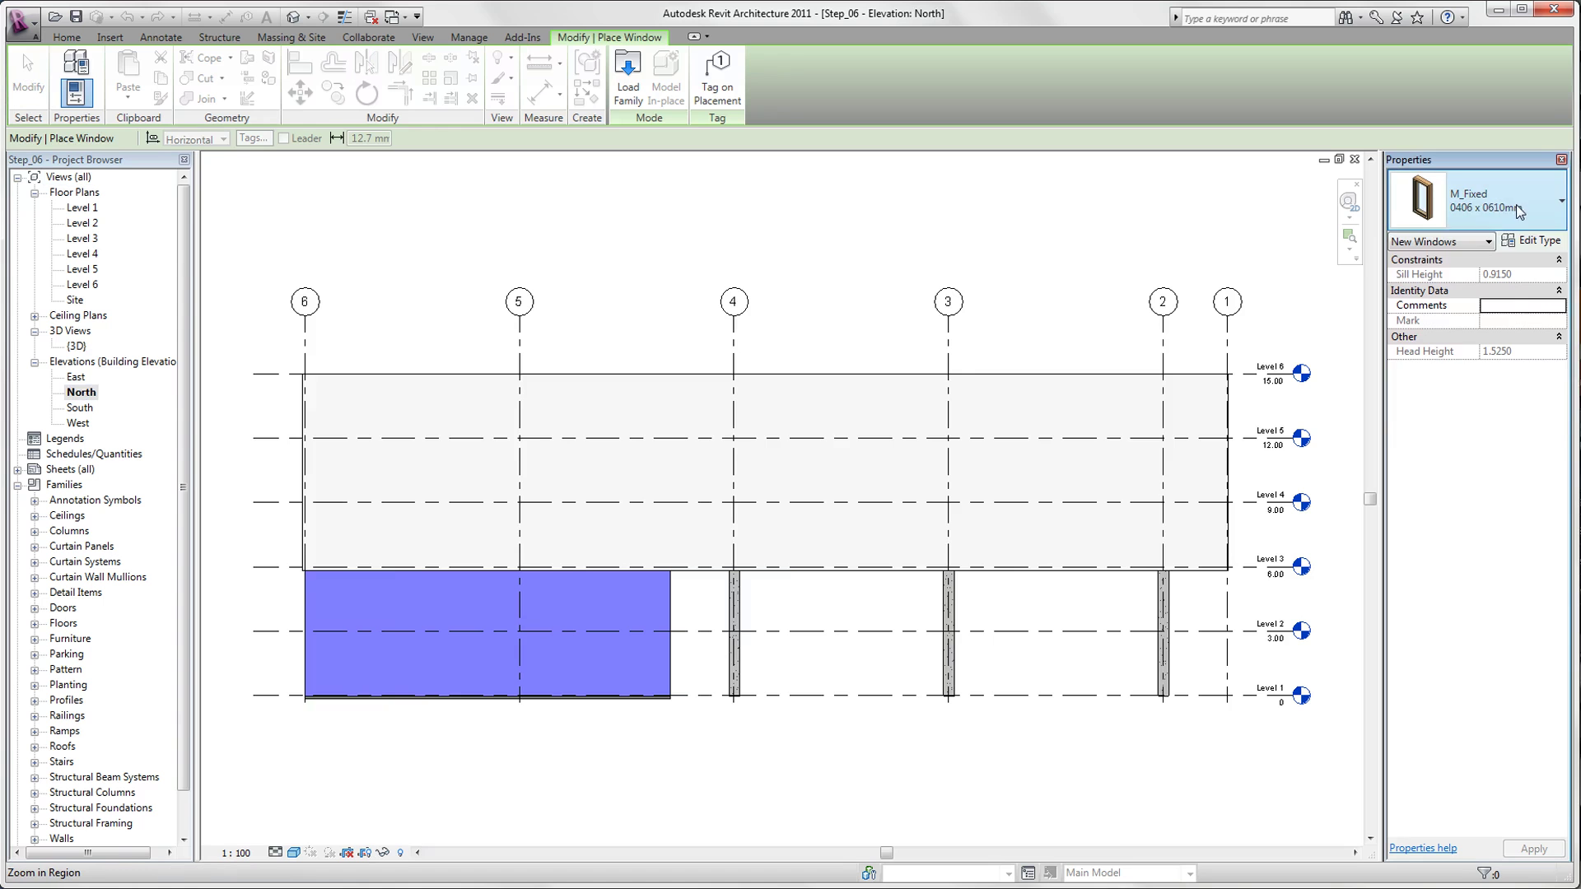
Step: Load the Window - Variable family from Getting Started > Aditional_Files
{"action": "left_click", "coordinate": [631, 96]}
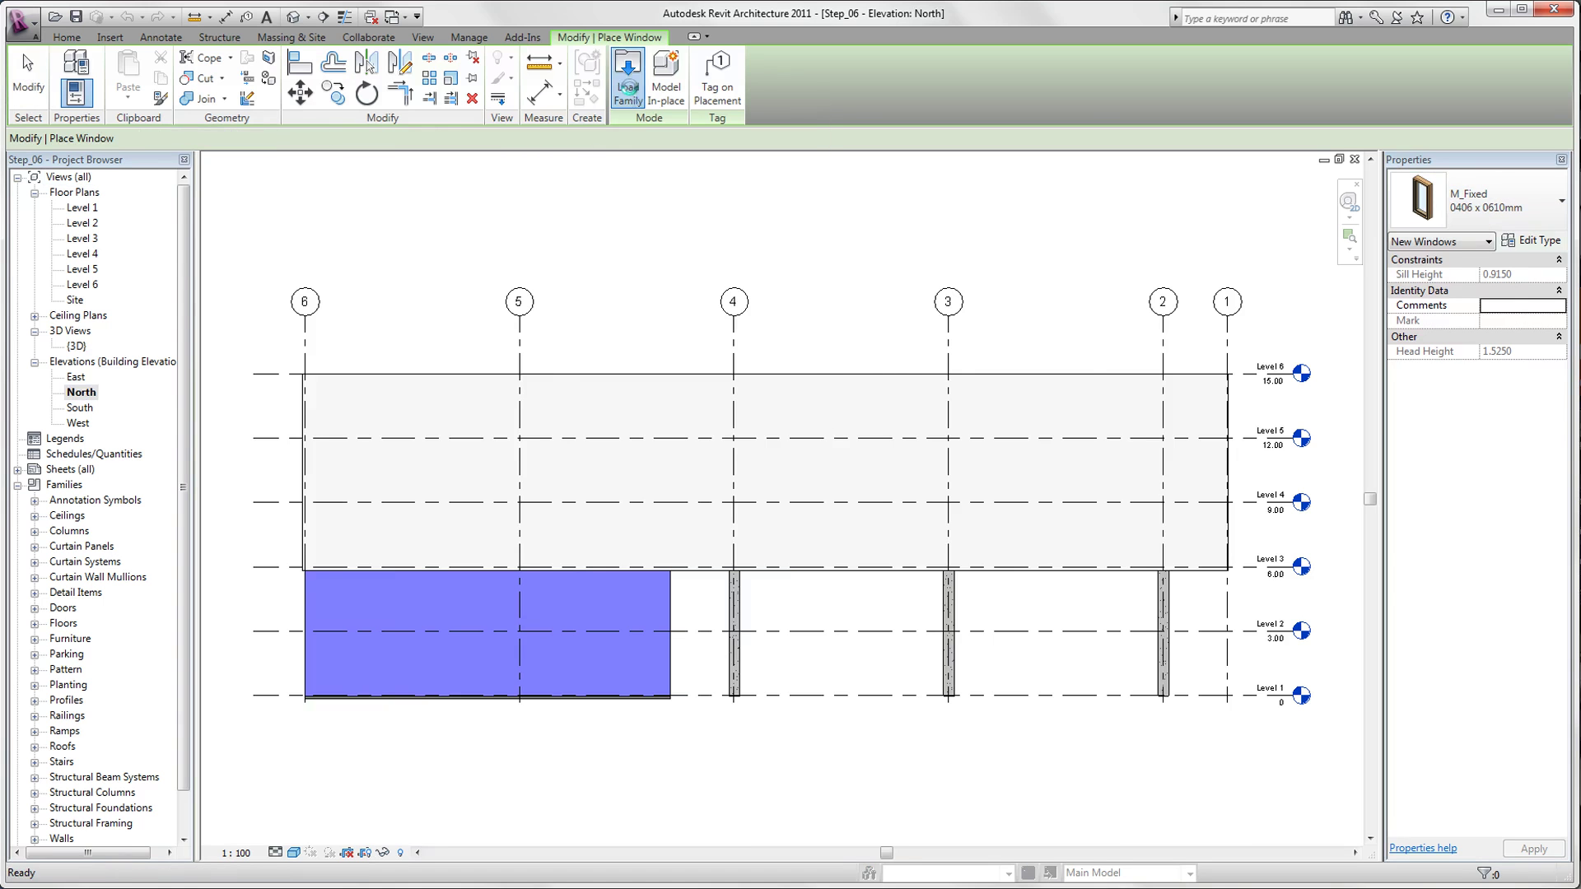
{"action": "left_click_drag", "start_coordinate": [925, 336], "coordinate": [925, 425]}
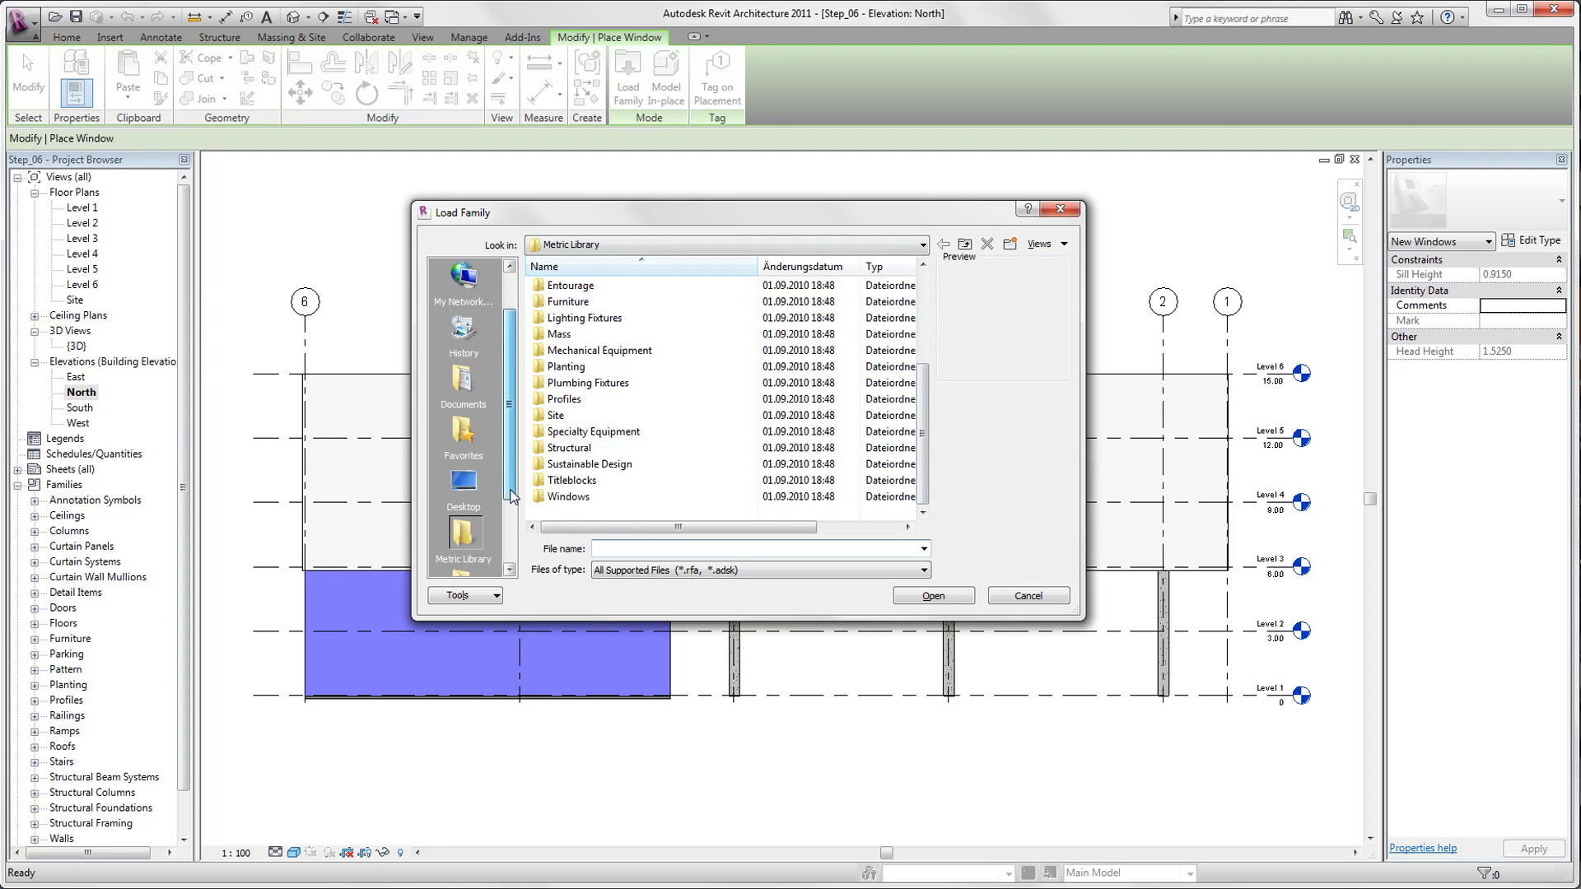
{"action": "scroll", "coordinate": [463, 510], "scroll_direction": "down", "scroll_amount": 2}
{"action": "left_click", "coordinate": [474, 550]}
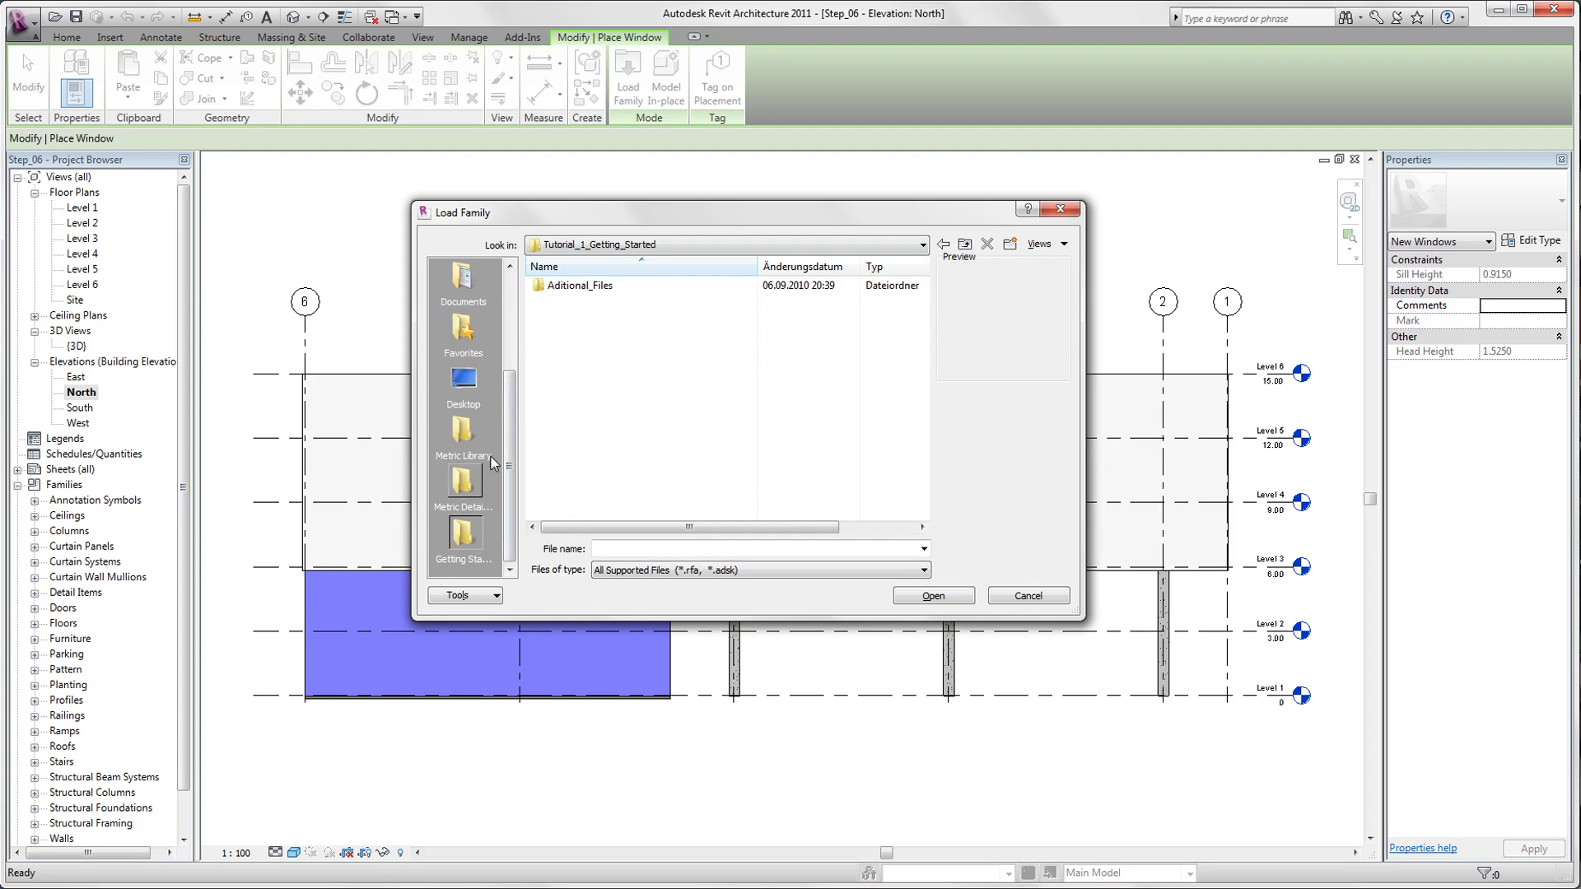
{"action": "double_click", "coordinate": [590, 286]}
{"action": "left_click", "coordinate": [589, 318]}
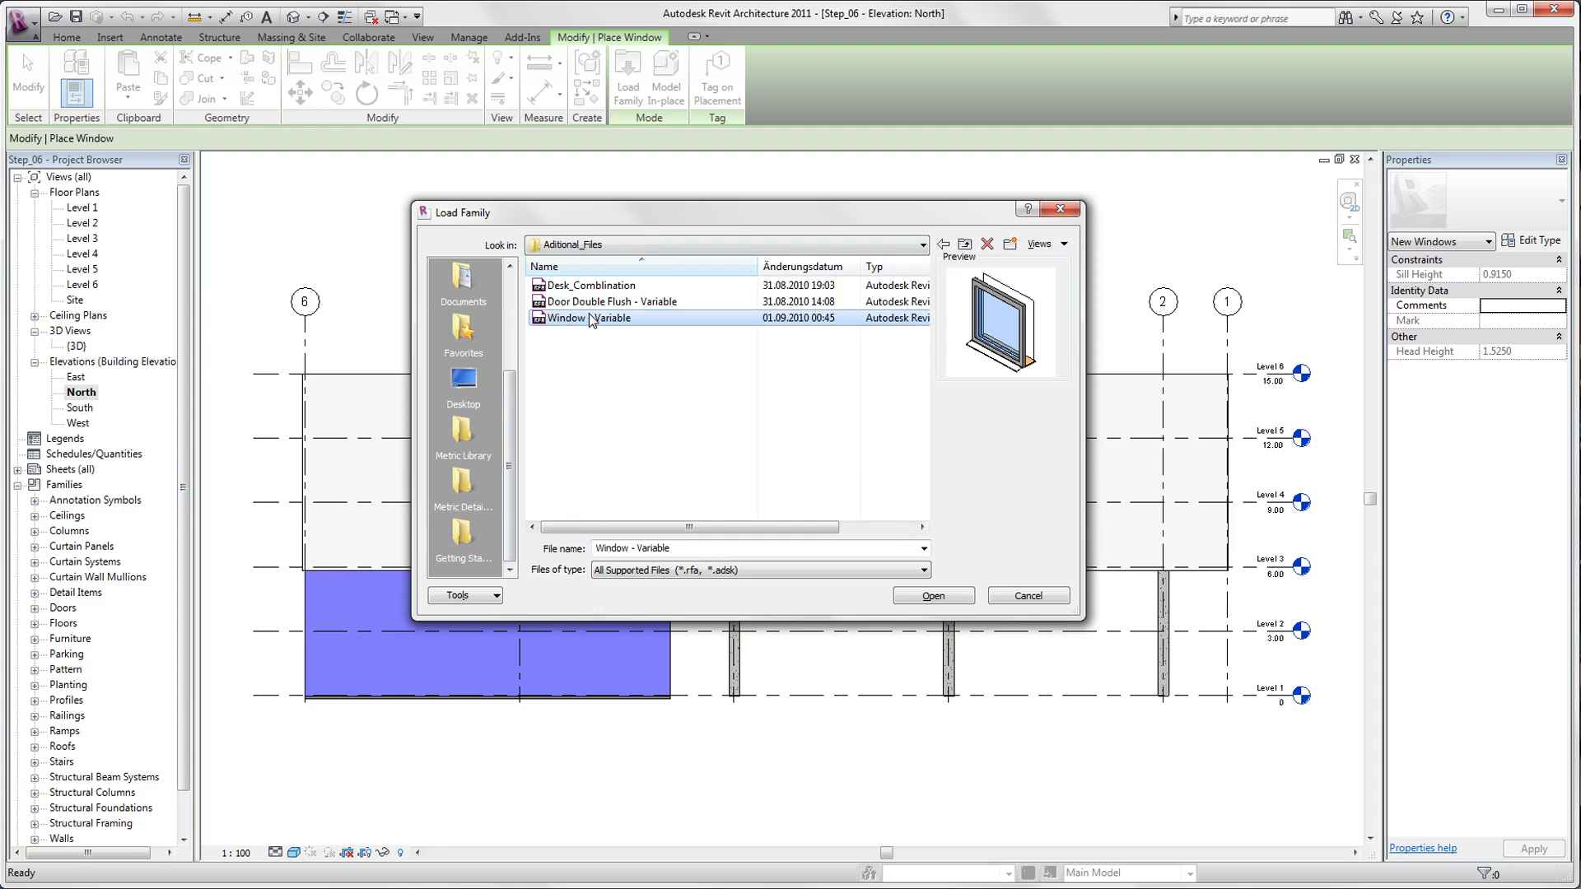
{"action": "left_click", "coordinate": [914, 596]}
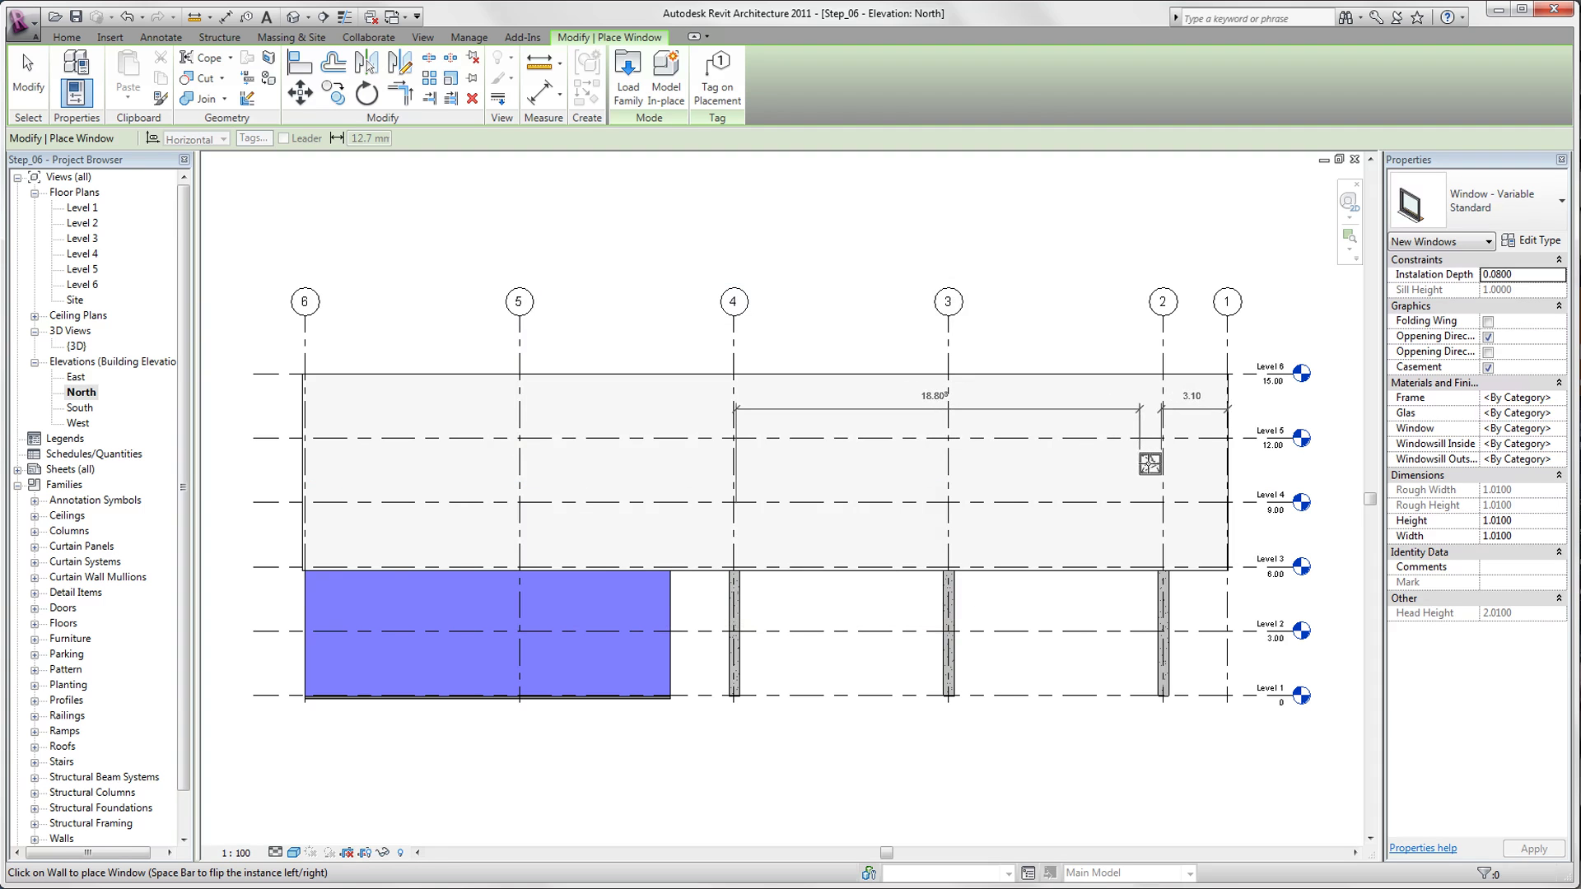
Step: Place a Window - Variable window on the wall near grid 2
{"action": "left_click", "coordinate": [1150, 464]}
{"action": "scroll", "coordinate": [1207, 519], "scroll_direction": "up", "scroll_amount": 2}
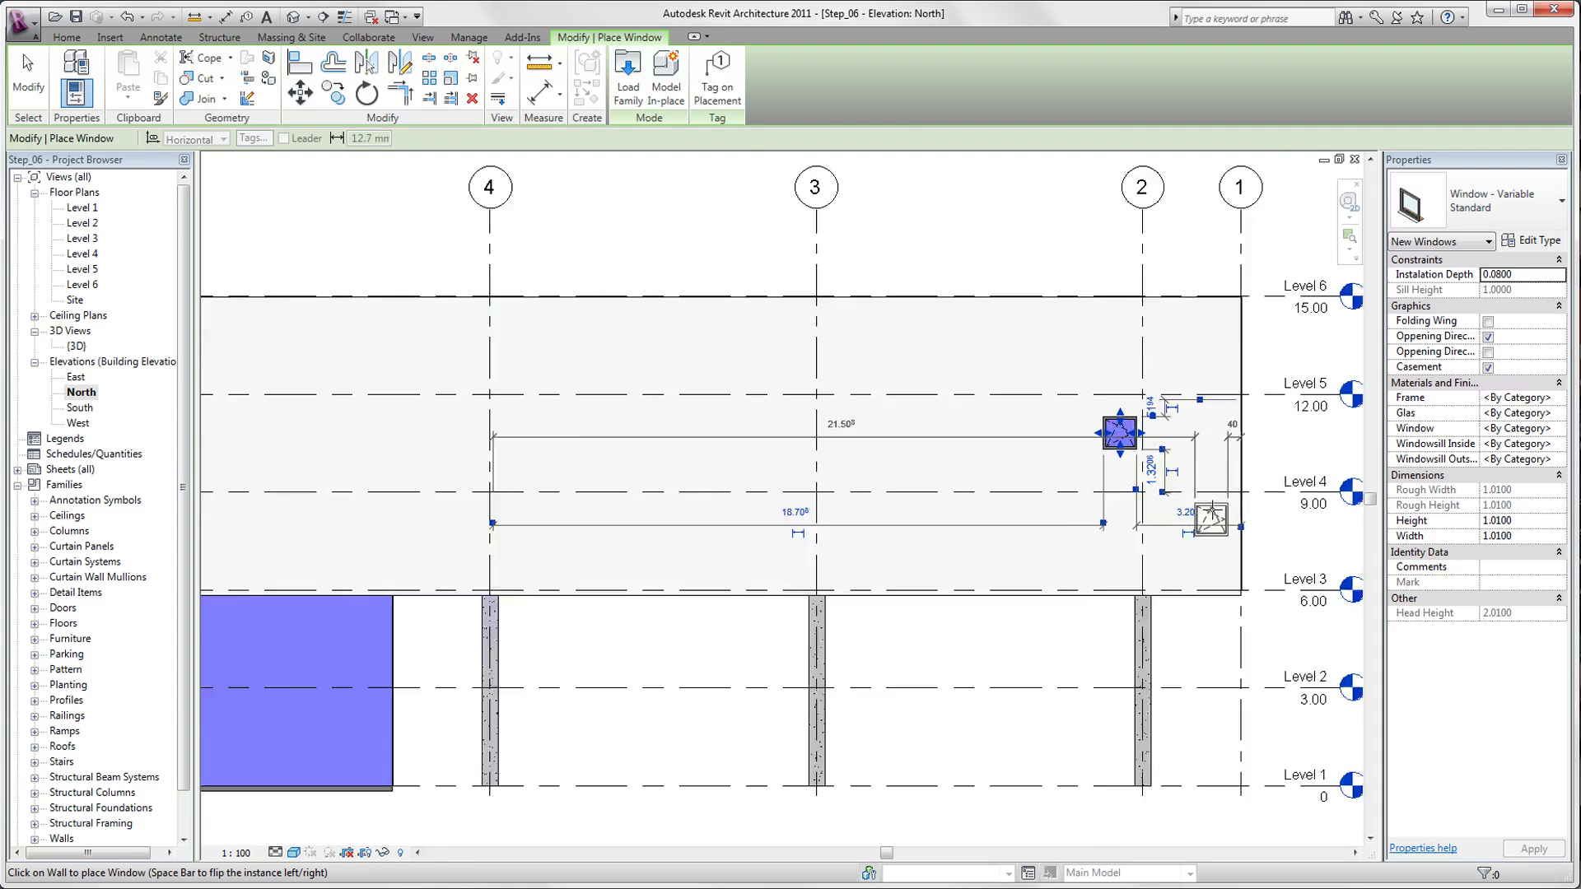
{"action": "scroll", "coordinate": [1211, 517], "scroll_direction": "up", "scroll_amount": 3}
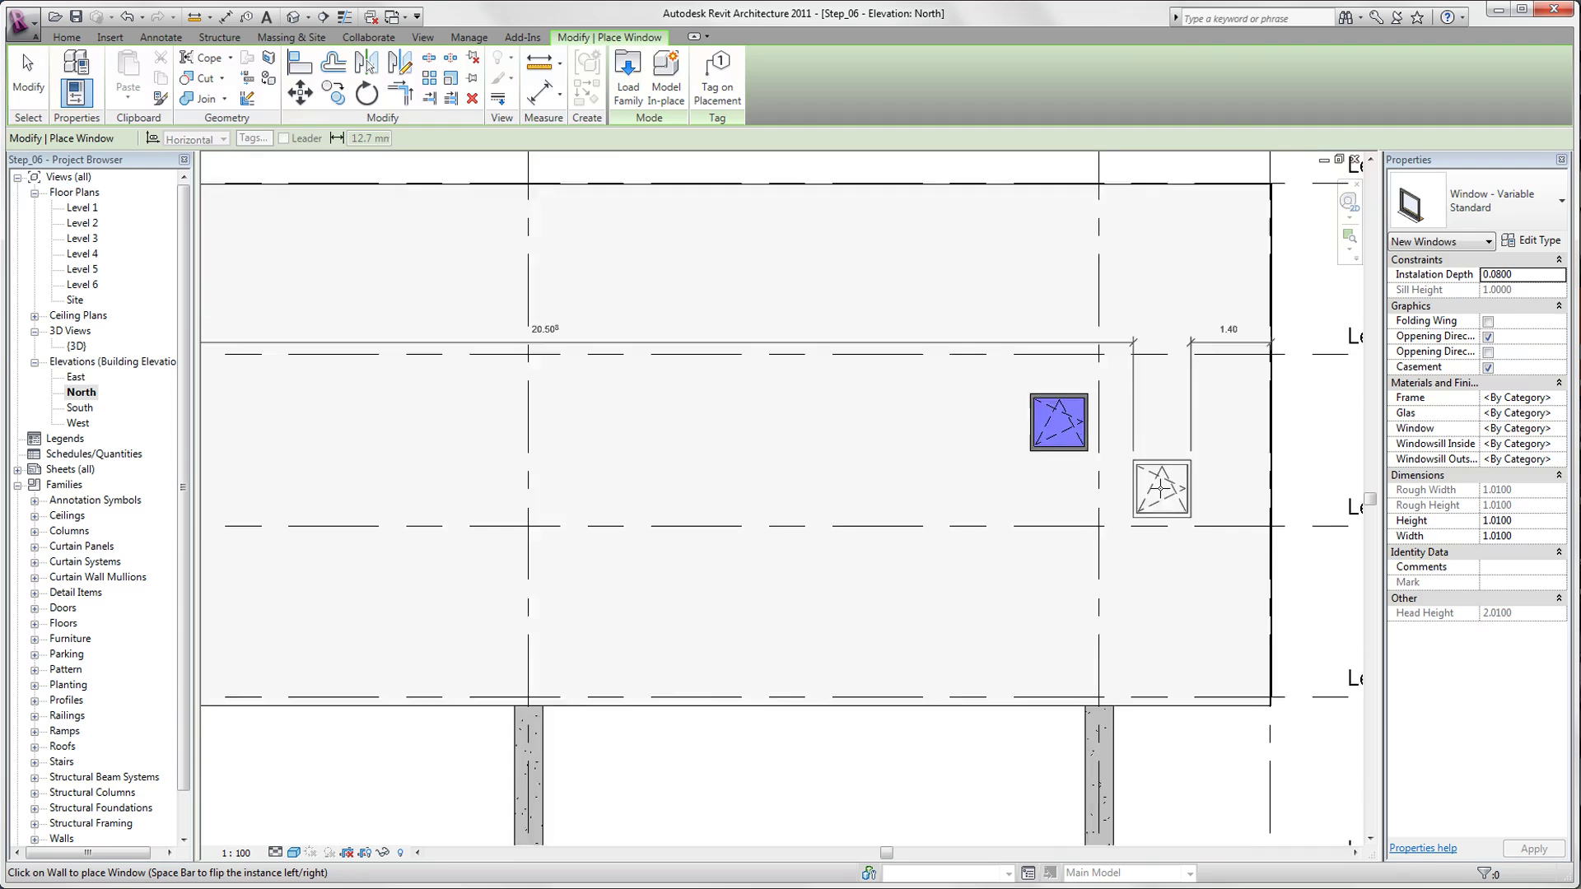
{"action": "scroll", "coordinate": [1160, 487], "scroll_direction": "down", "scroll_amount": 2}
{"action": "key", "text": "Escape"}
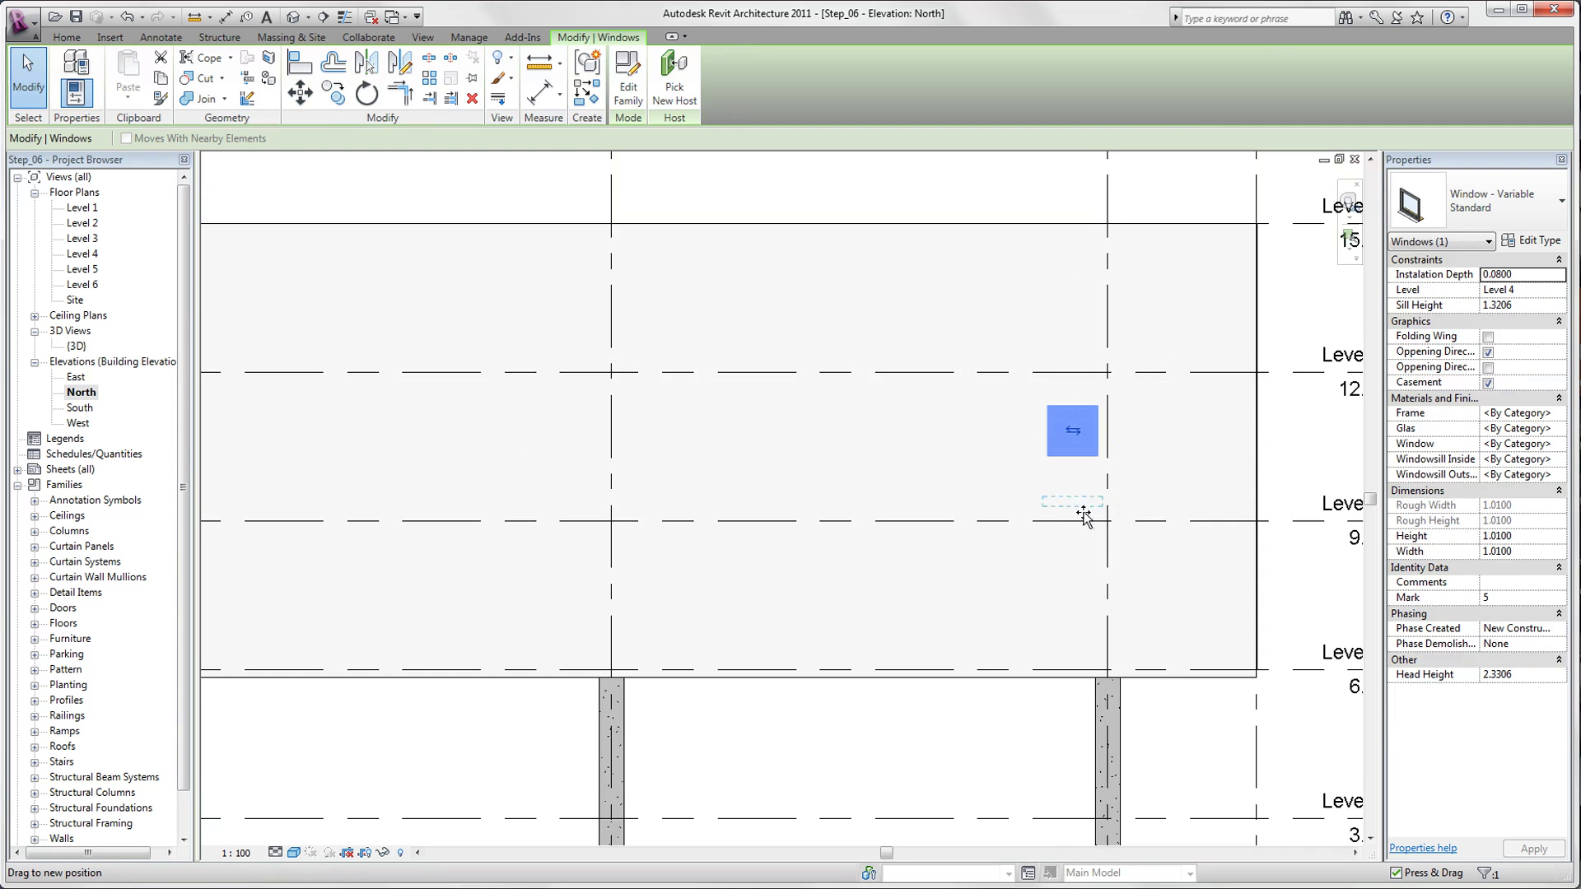
Step: Stretch the window from Level 3 to Level 6 and turn off opening direction and casement
{"action": "left_click_drag", "start_coordinate": [1084, 516], "coordinate": [1067, 650]}
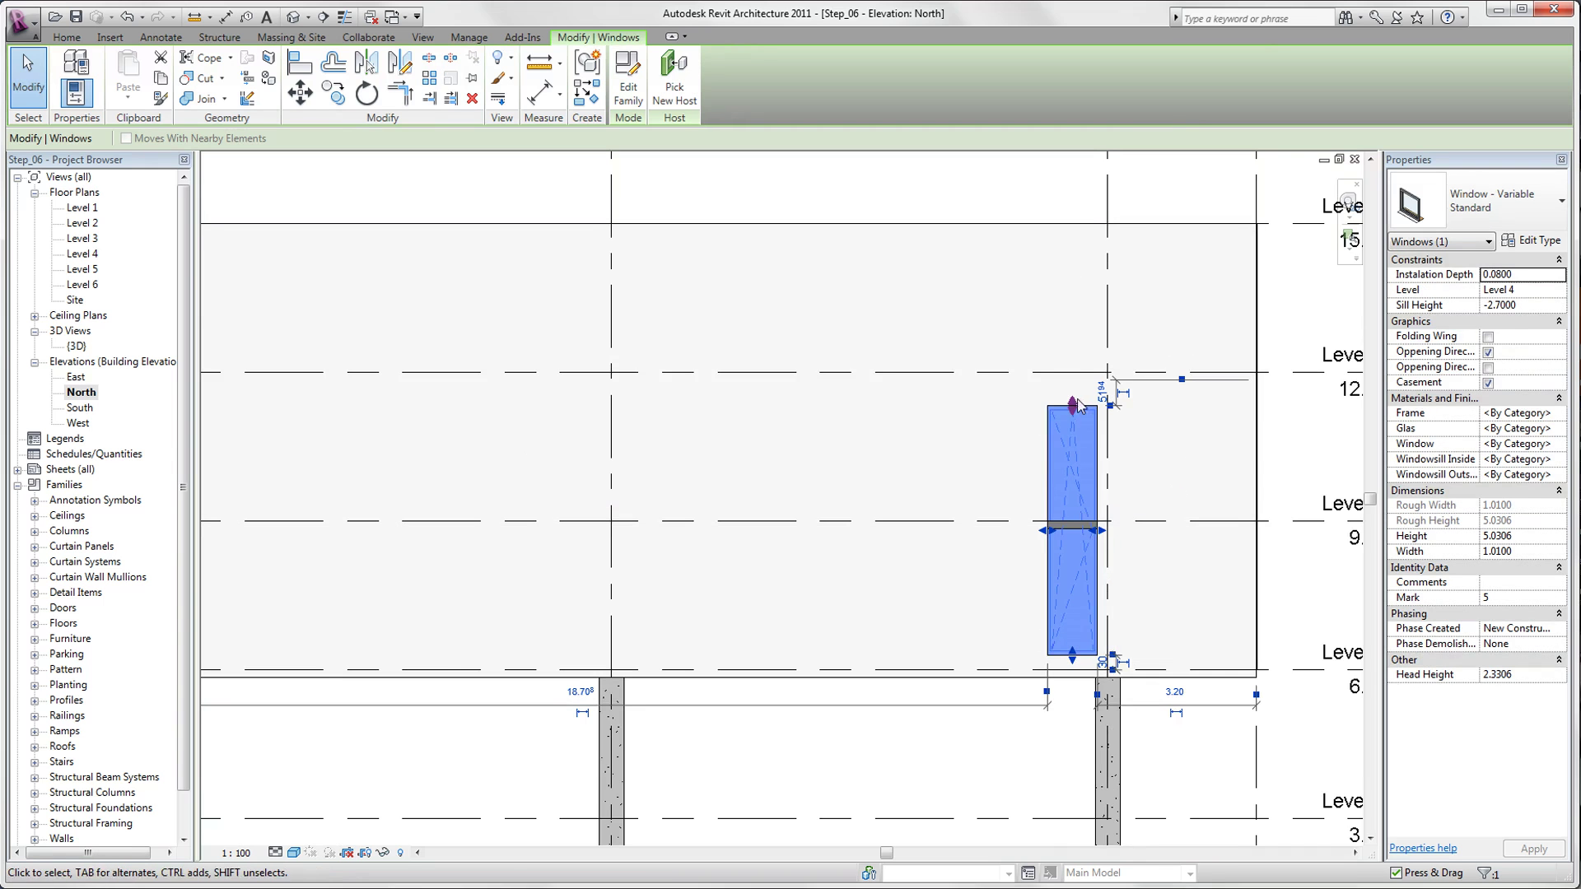
{"action": "left_click_drag", "start_coordinate": [1075, 410], "coordinate": [1068, 247]}
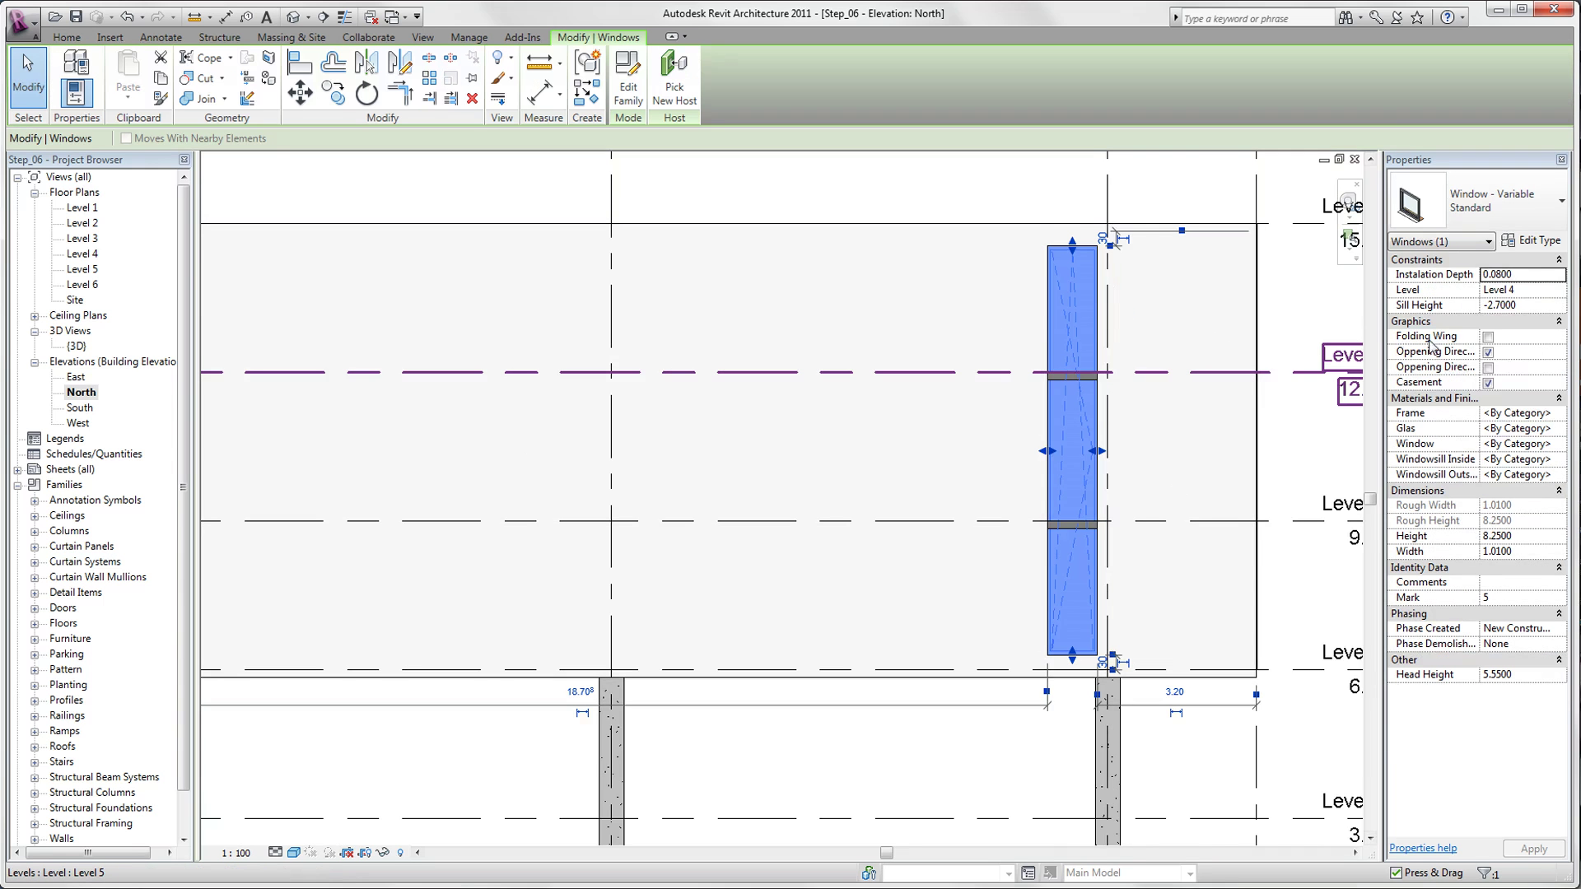
{"action": "left_click", "coordinate": [1488, 353]}
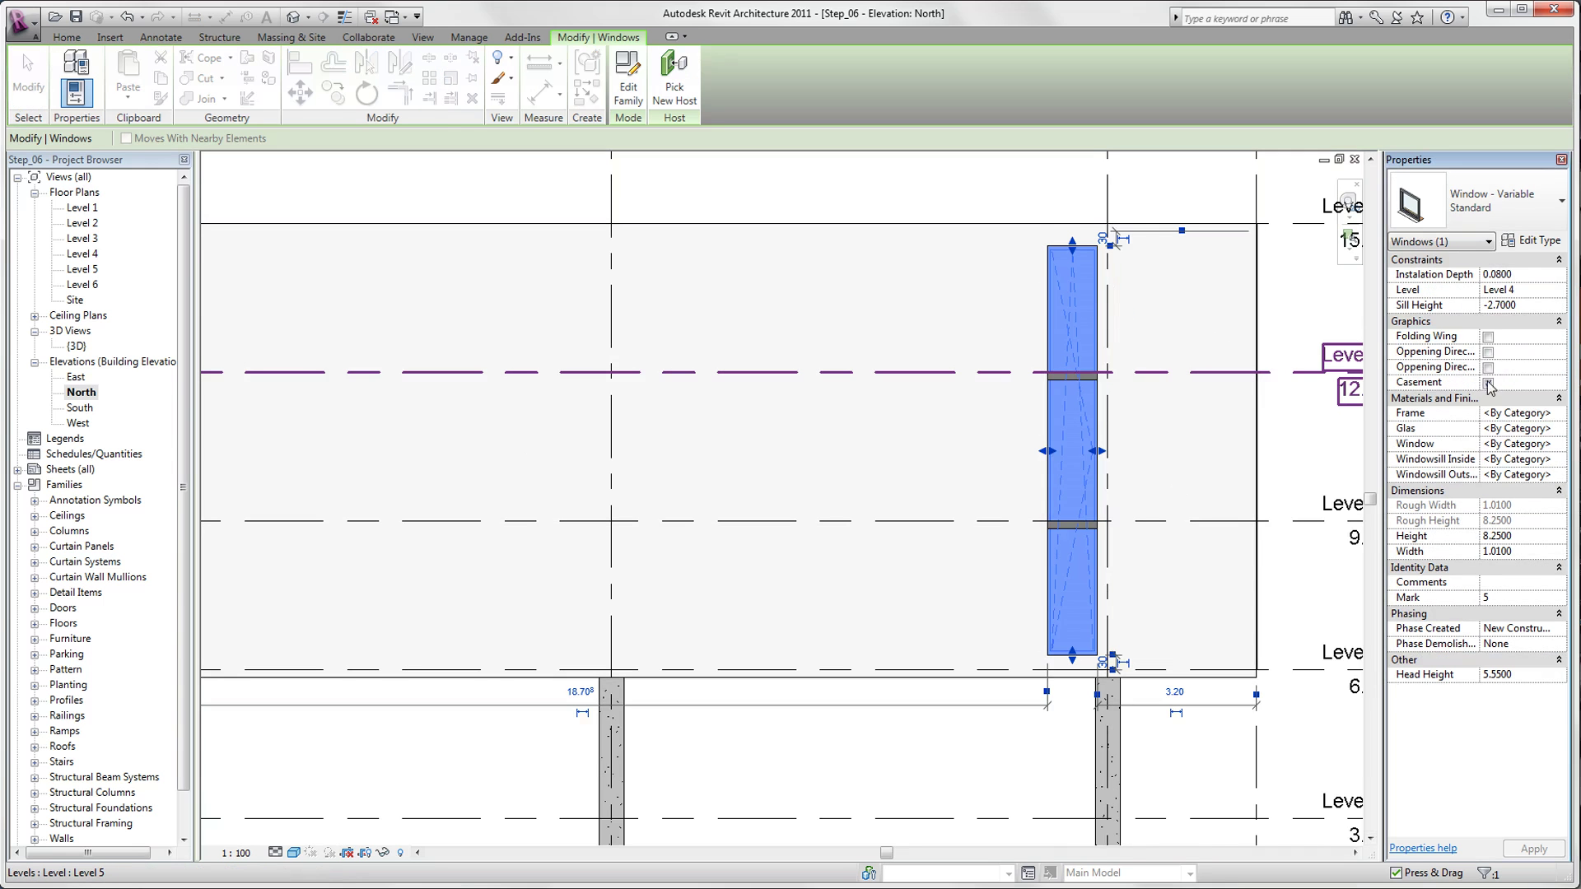
{"action": "left_click", "coordinate": [1488, 383]}
{"action": "key", "text": "Escape"}
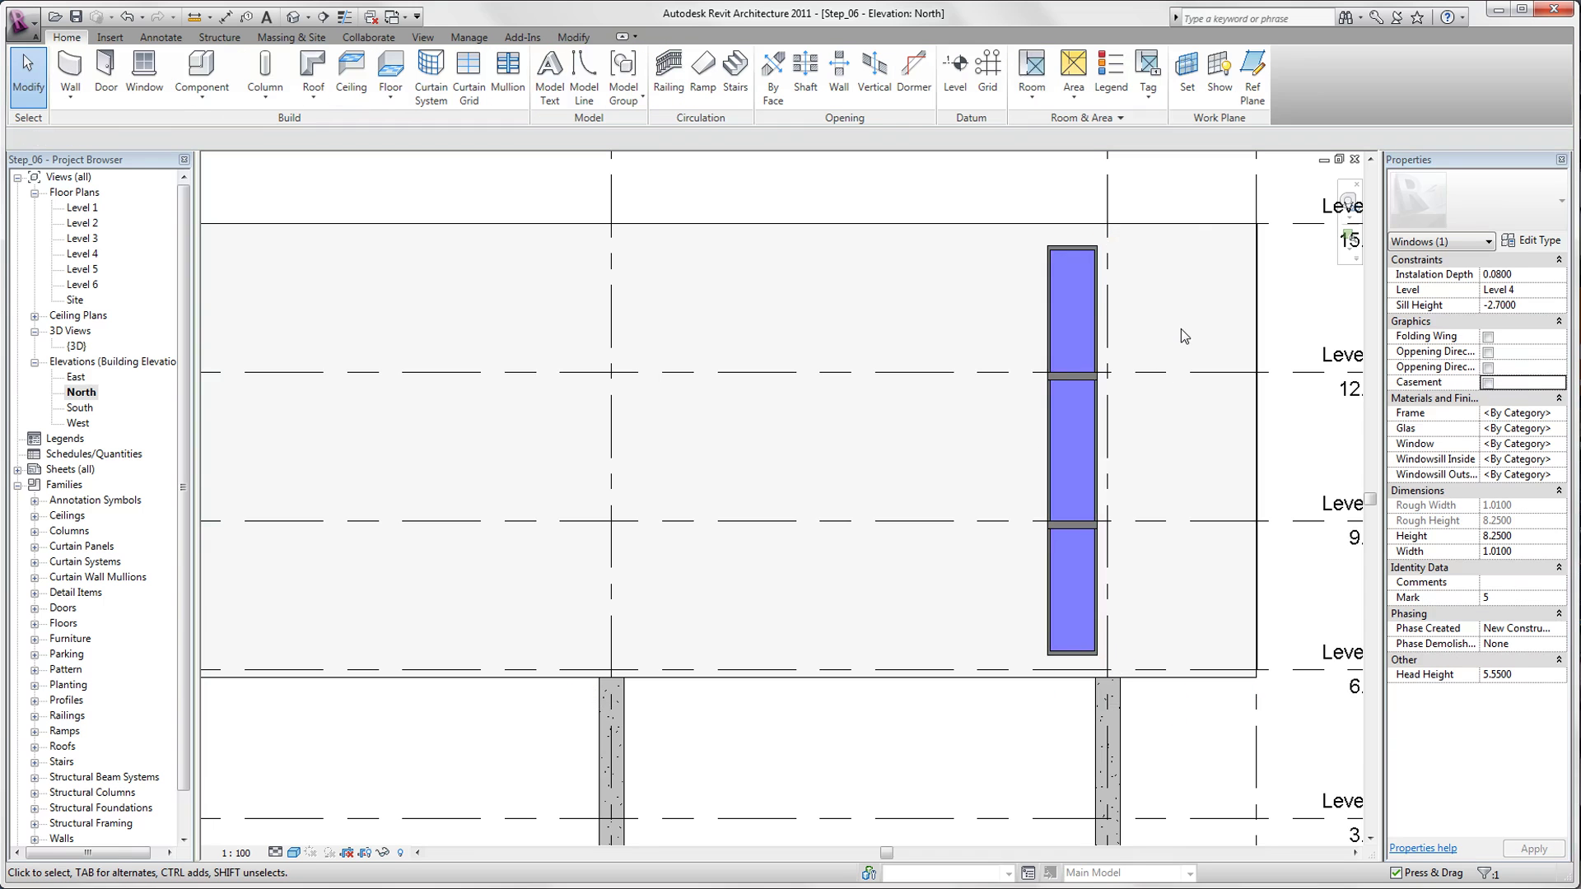
Step: Copy the tall window twice to the left, the first copy 2.90 away
{"action": "left_click", "coordinate": [1098, 310]}
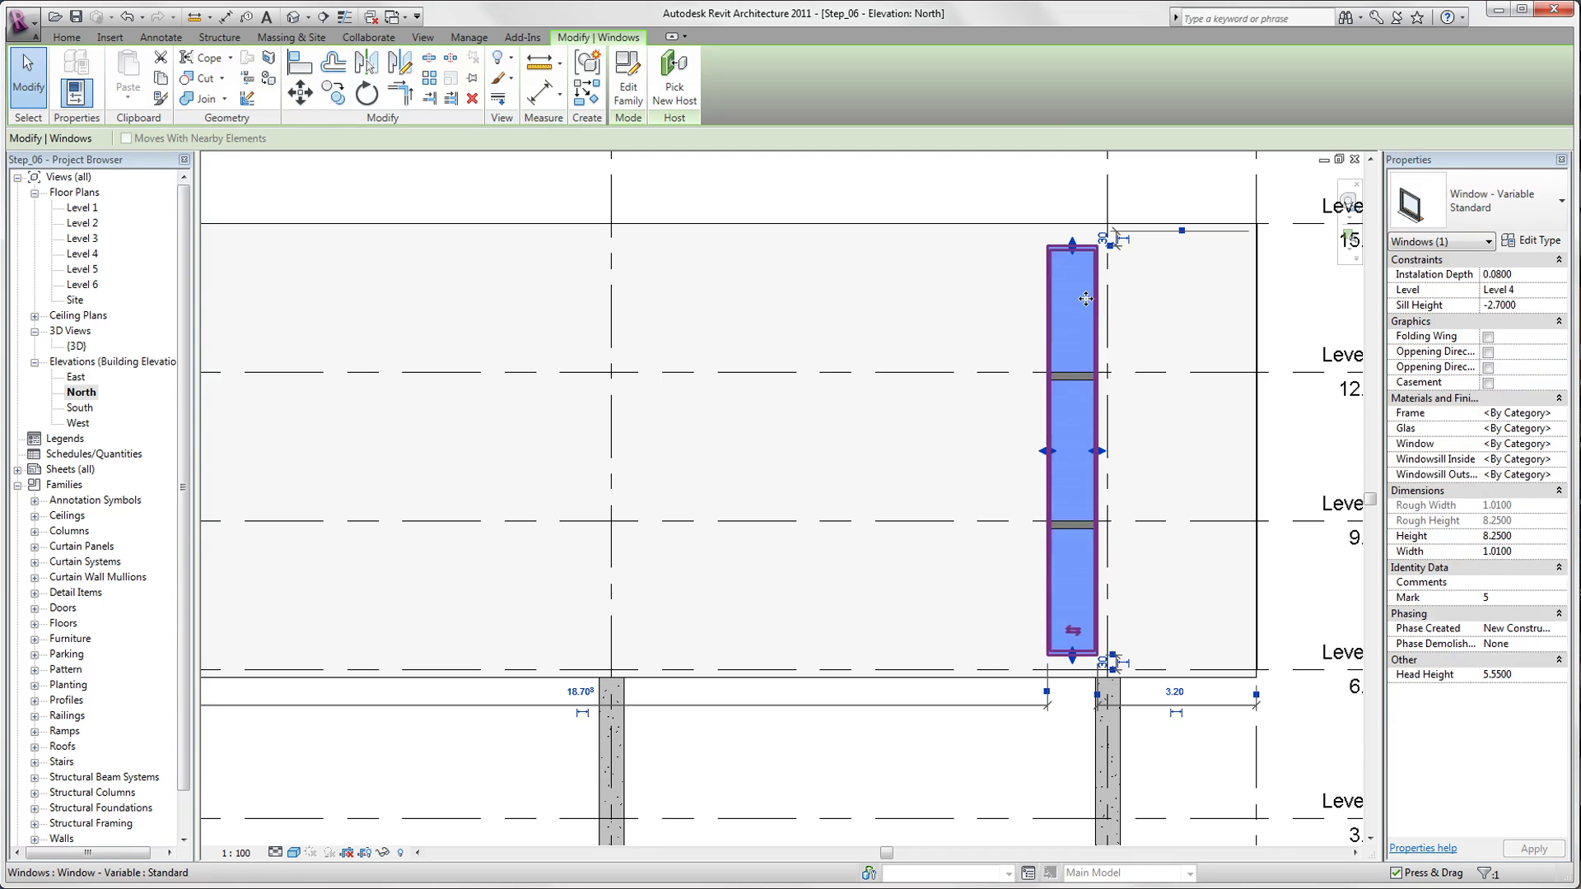
{"action": "left_click", "coordinate": [335, 94]}
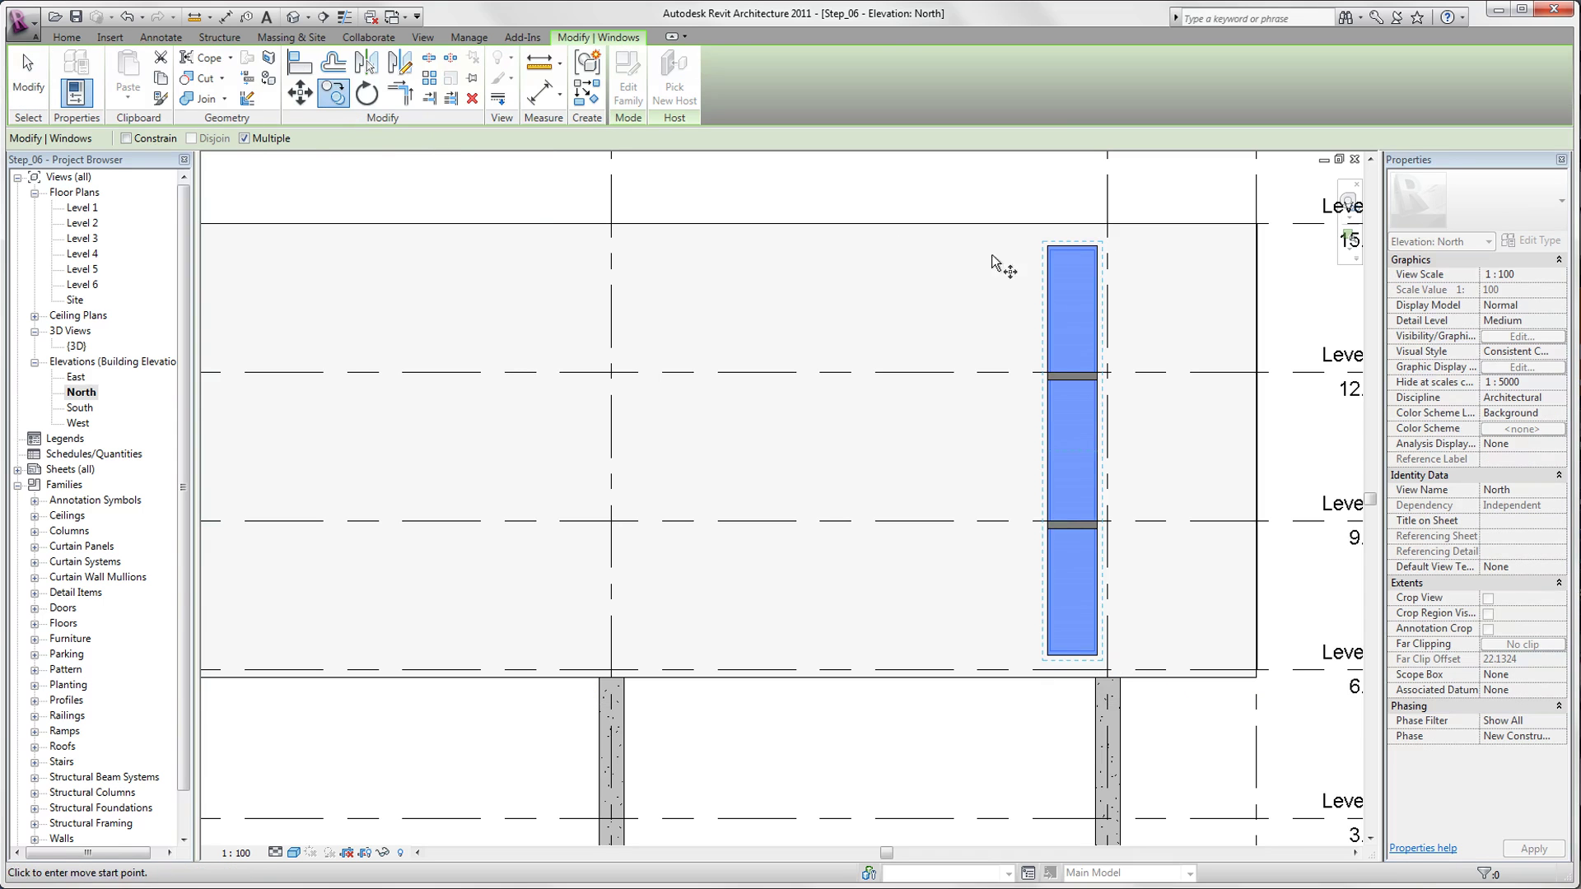
{"action": "left_click", "coordinate": [1099, 244]}
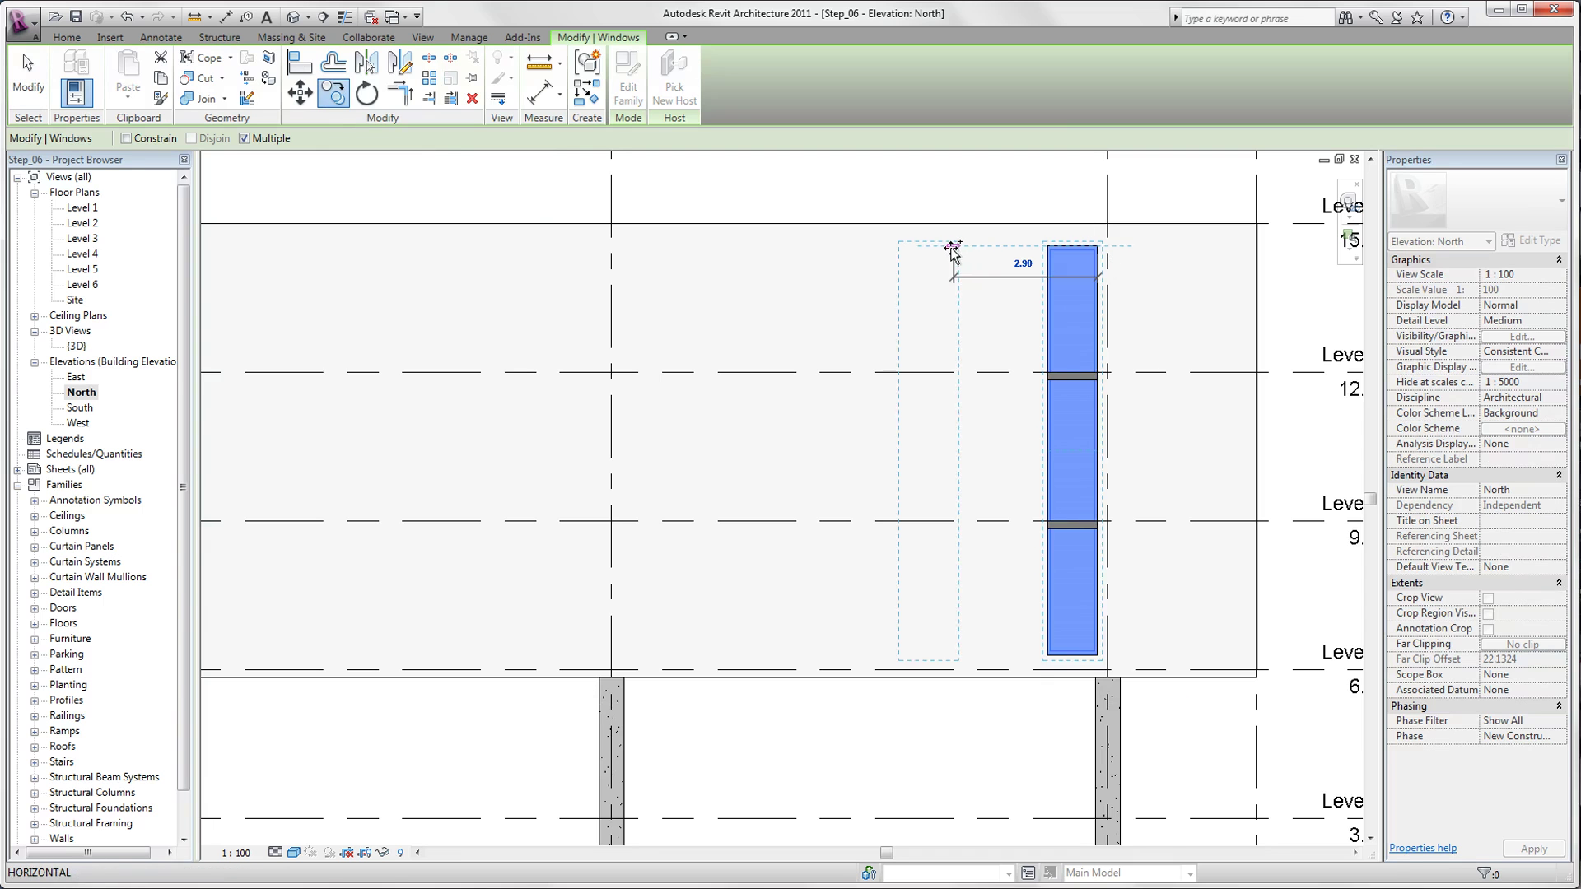
{"action": "left_click", "coordinate": [949, 245]}
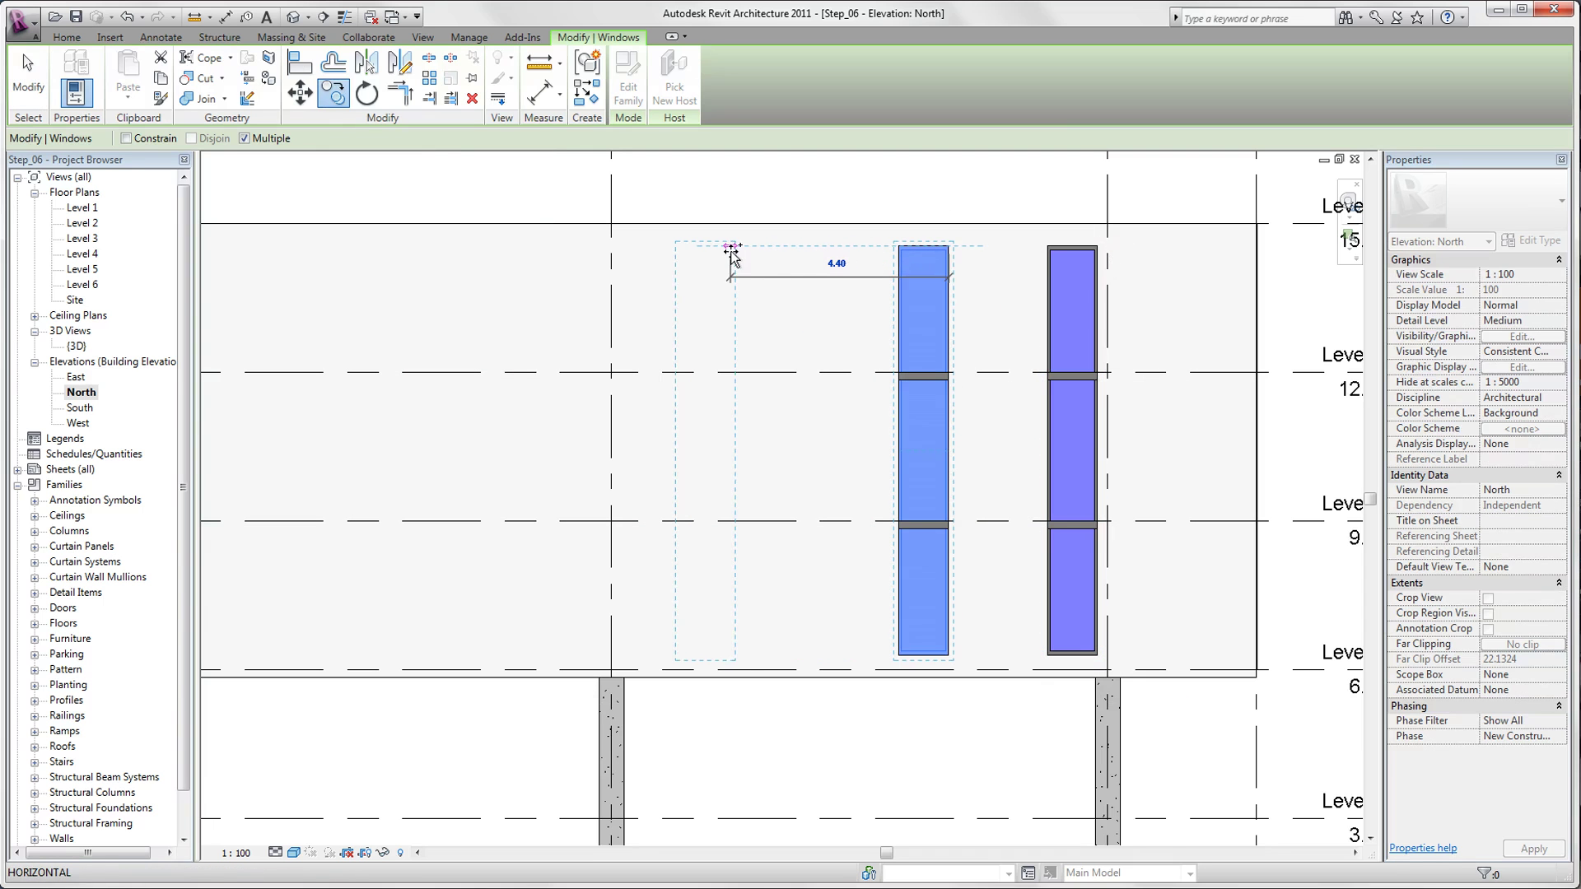
{"action": "left_click", "coordinate": [746, 247]}
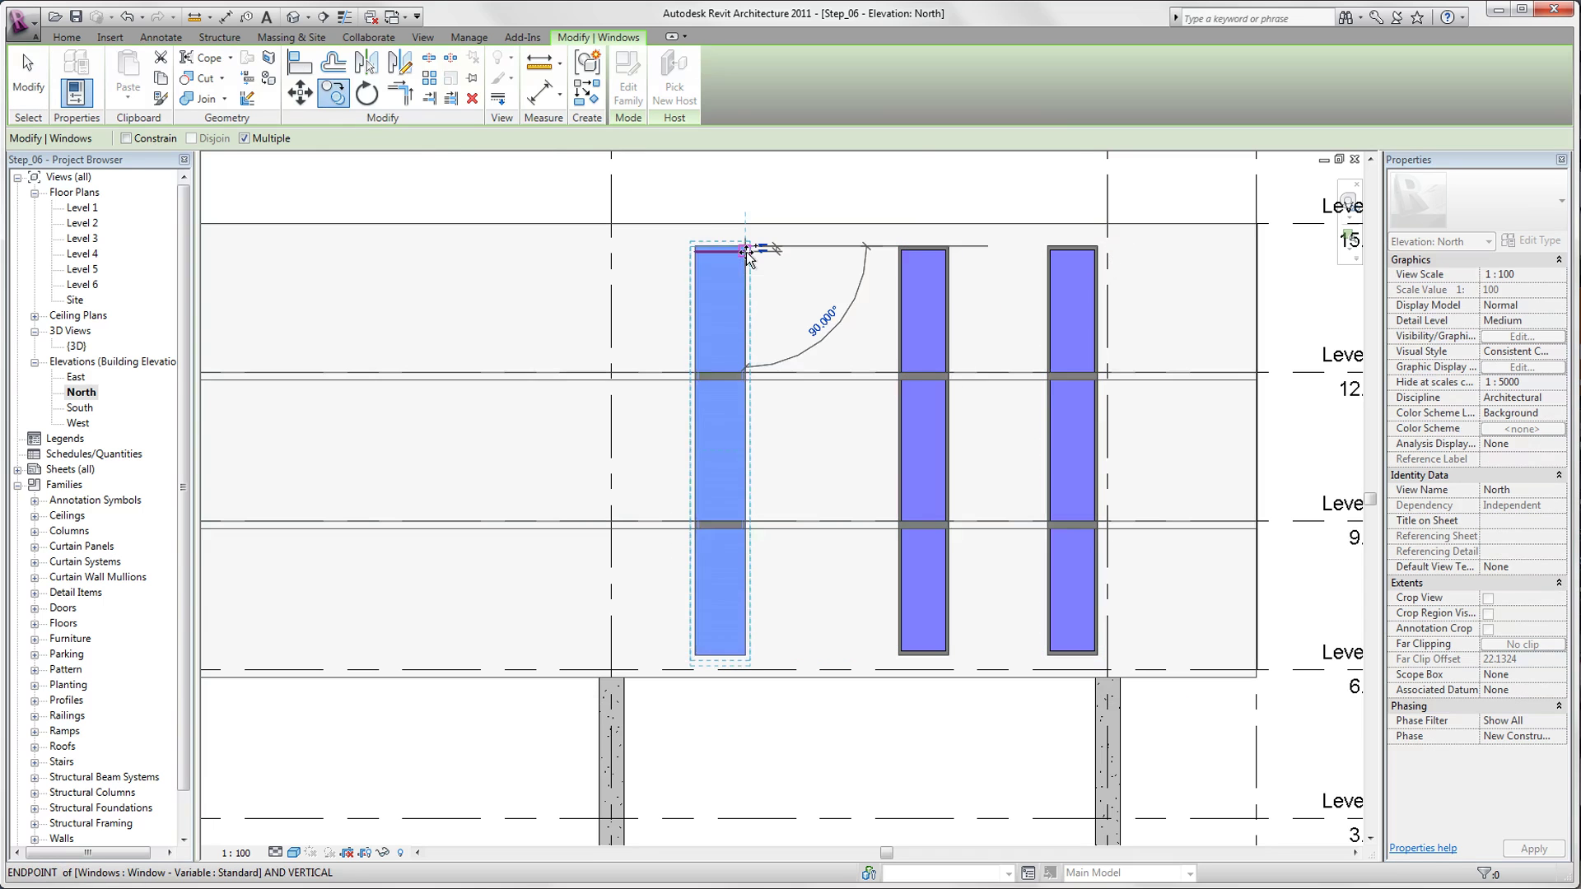
{"action": "key", "text": "Escape"}
{"action": "left_click", "coordinate": [903, 216]}
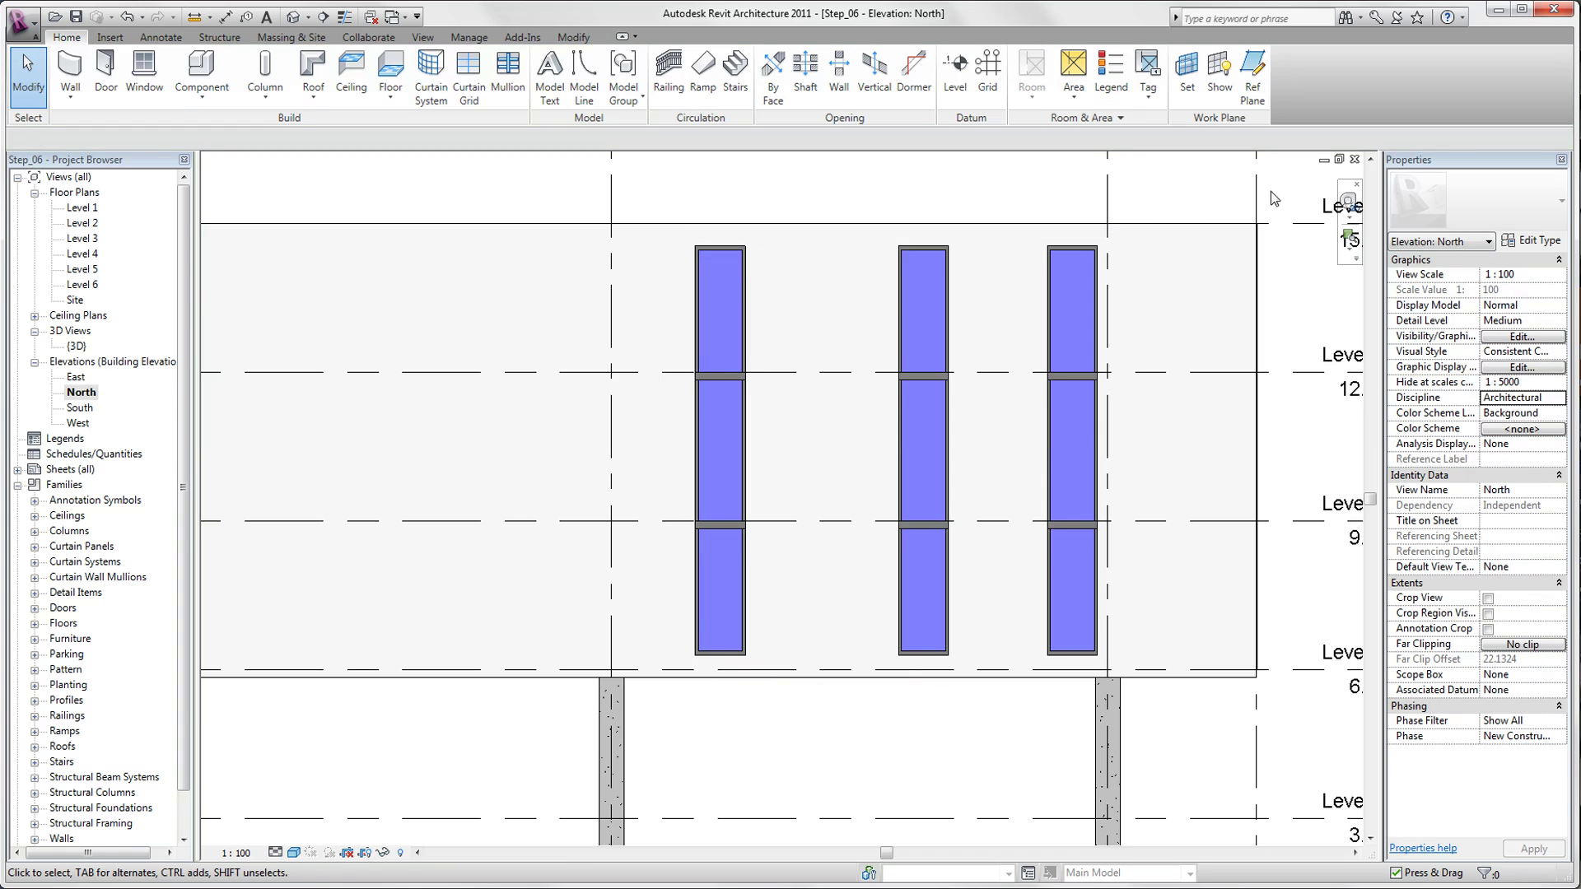
Step: Show the Level 3 plan tiled beside the 3D view and window-select the grid A windows
{"action": "left_click", "coordinate": [1355, 159]}
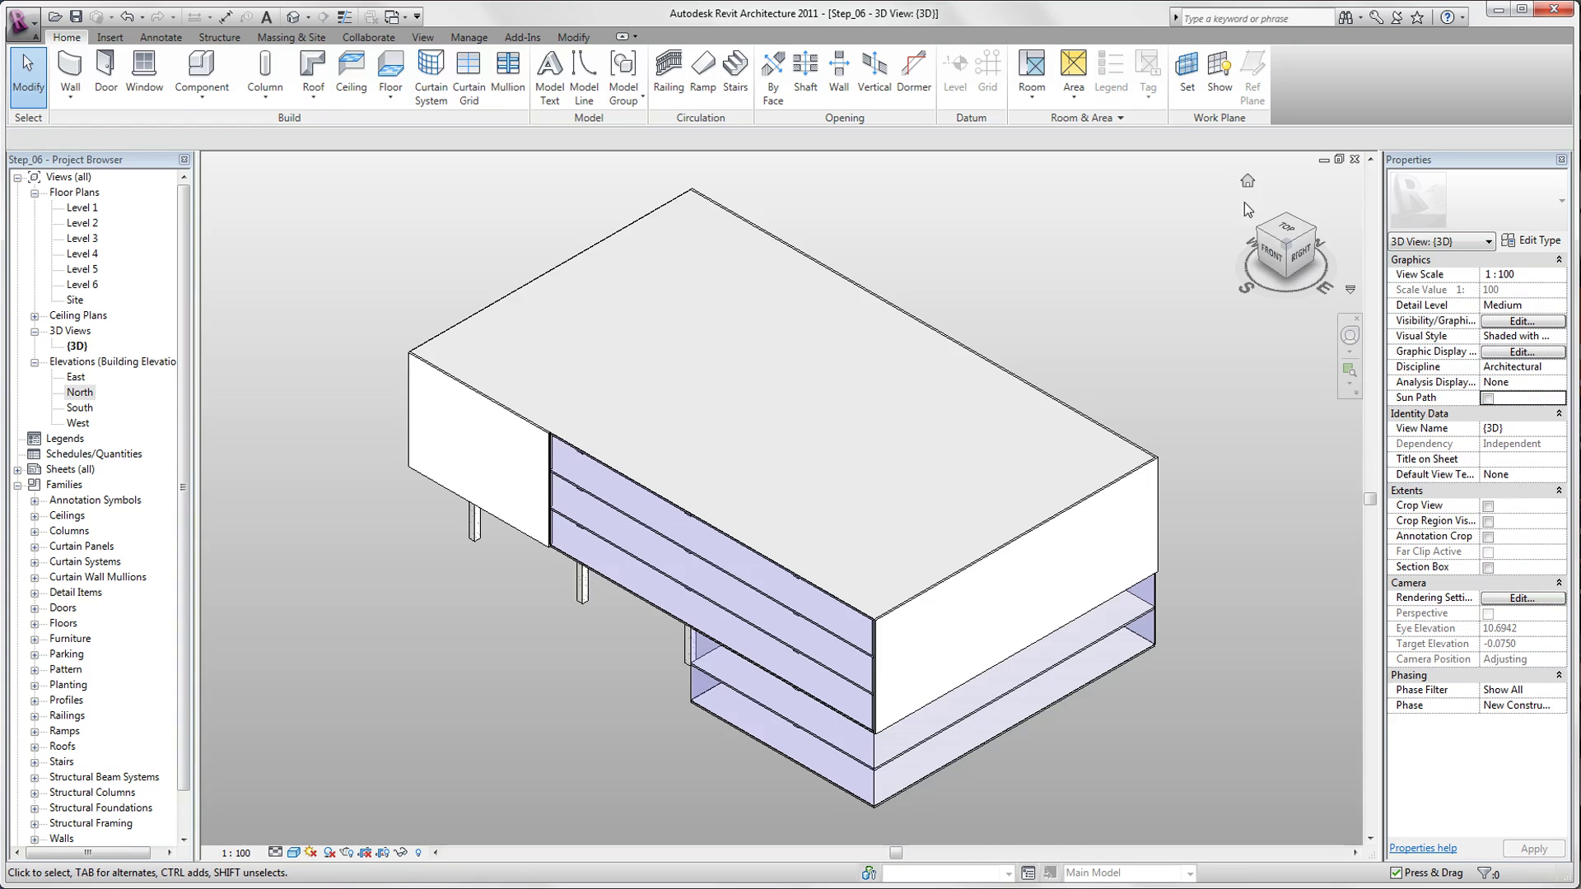
{"action": "double_click", "coordinate": [86, 239]}
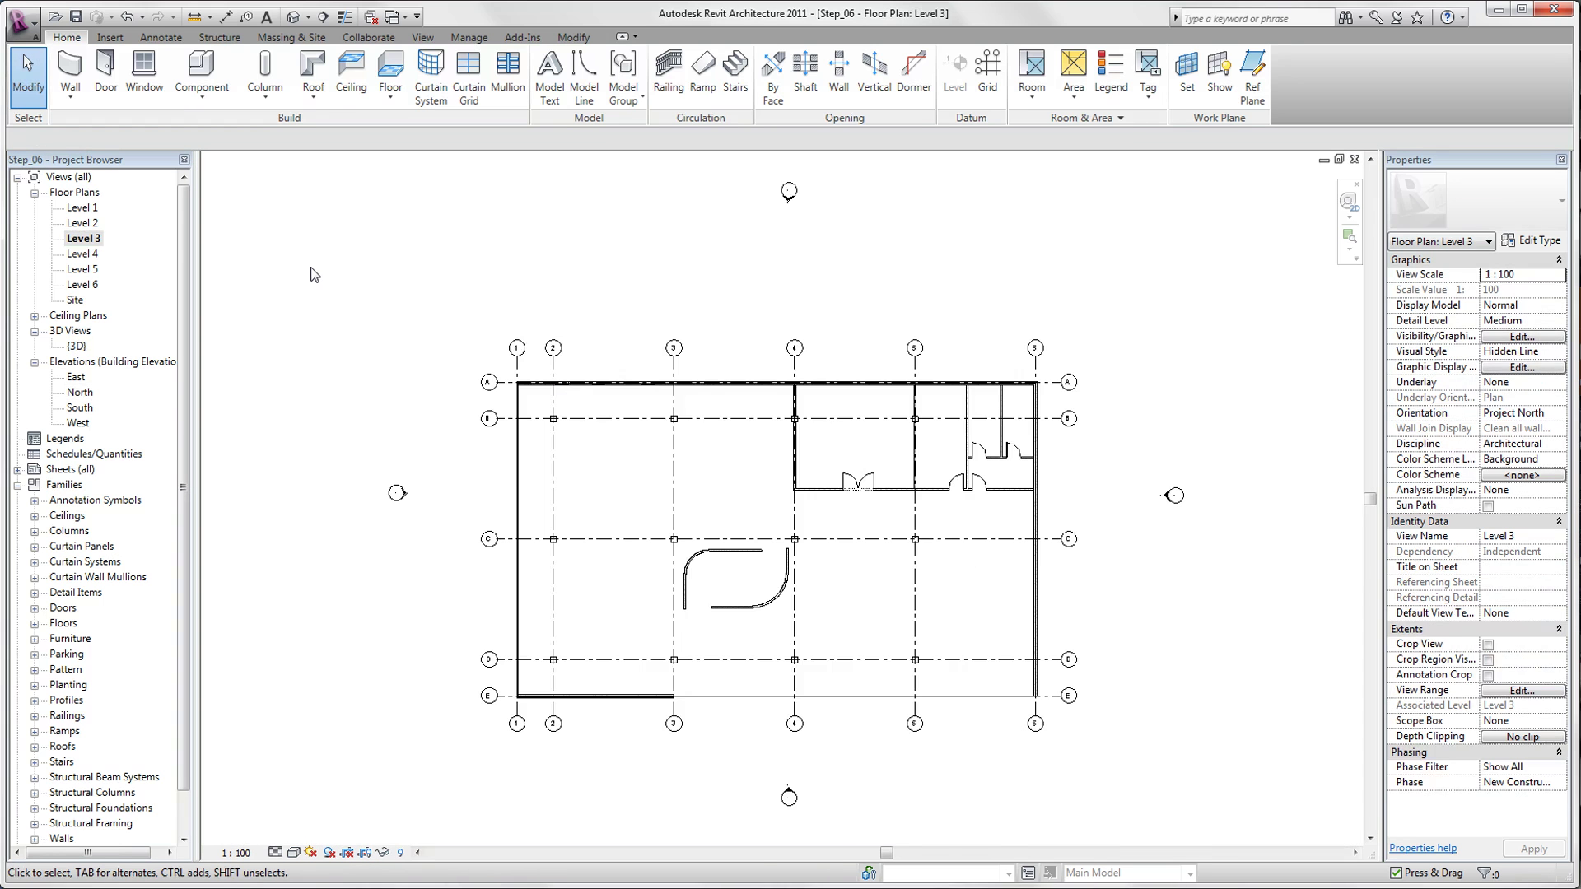
{"action": "key", "text": "w"}
{"action": "key", "text": "t"}
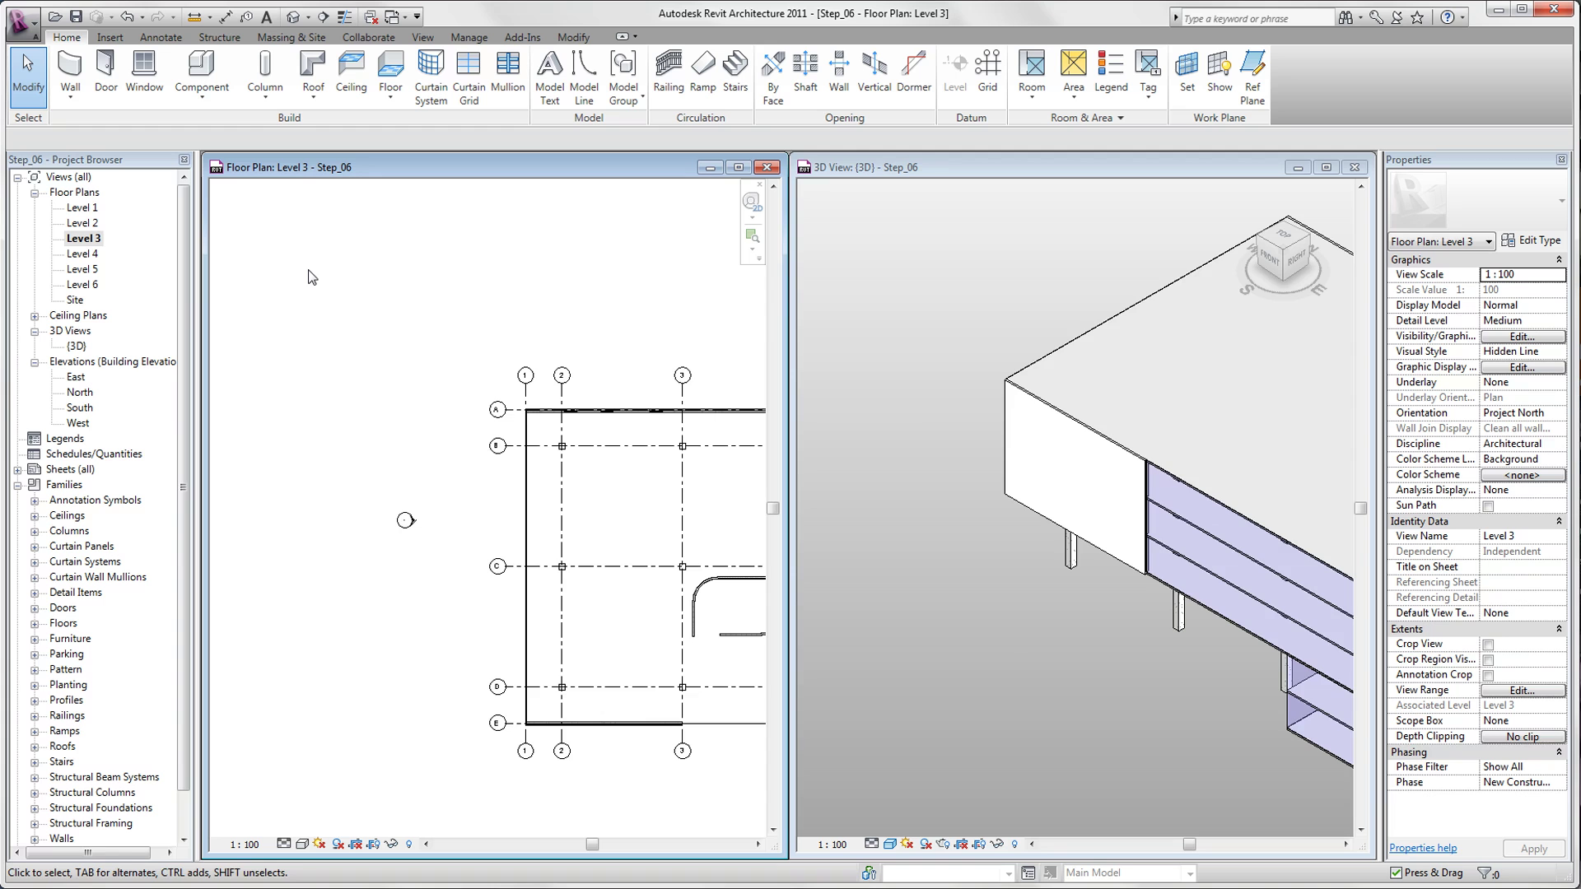
{"action": "key", "text": "z"}
{"action": "key", "text": "a"}
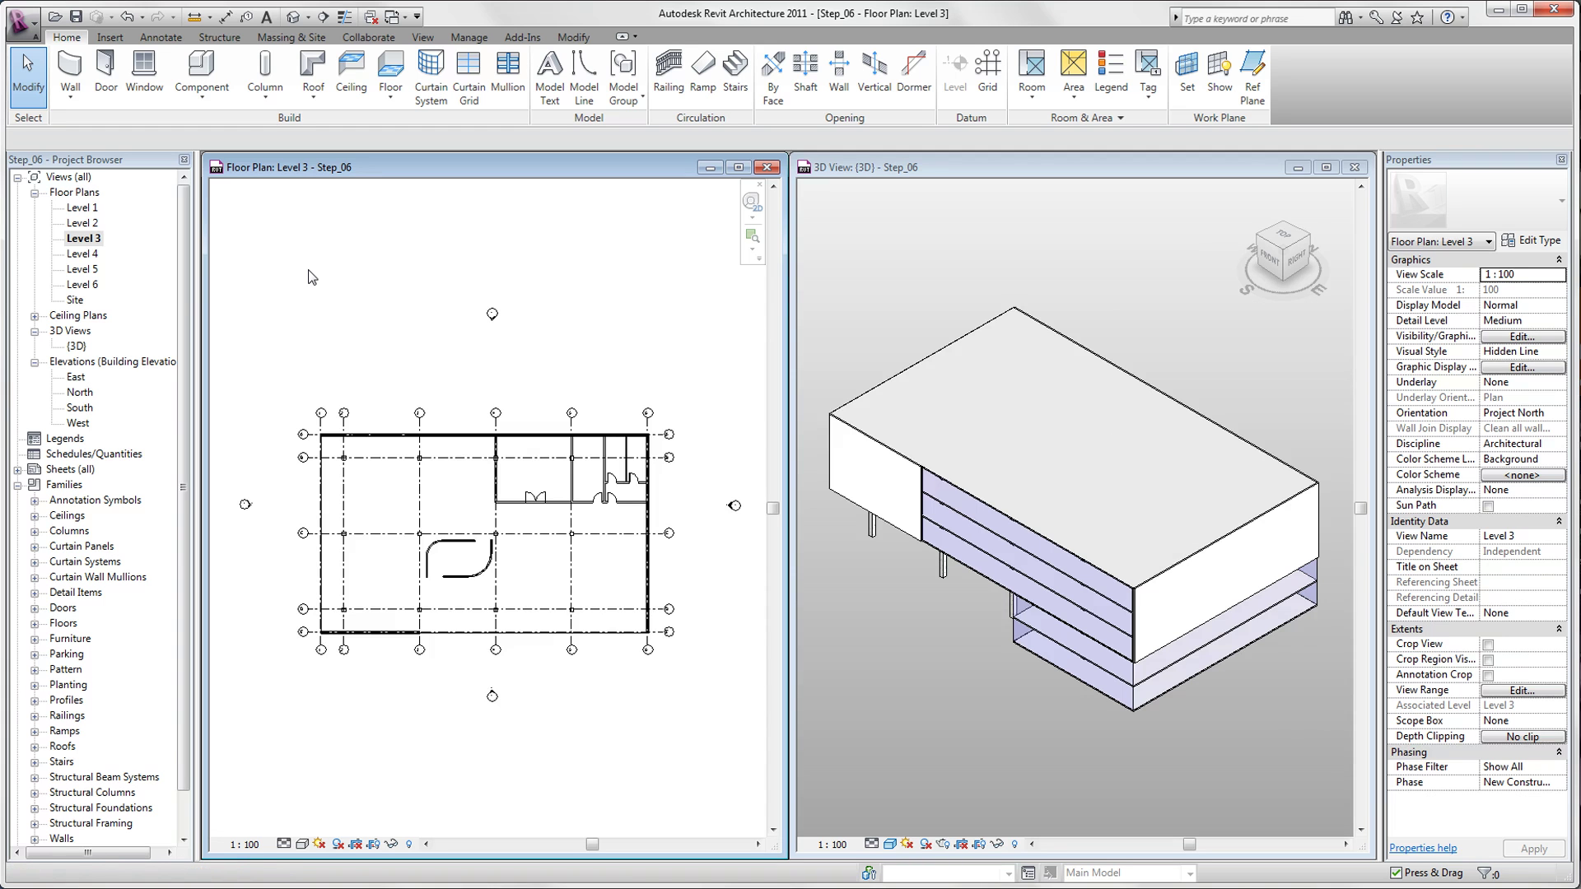
{"action": "scroll", "coordinate": [334, 461], "scroll_direction": "up", "scroll_amount": 5}
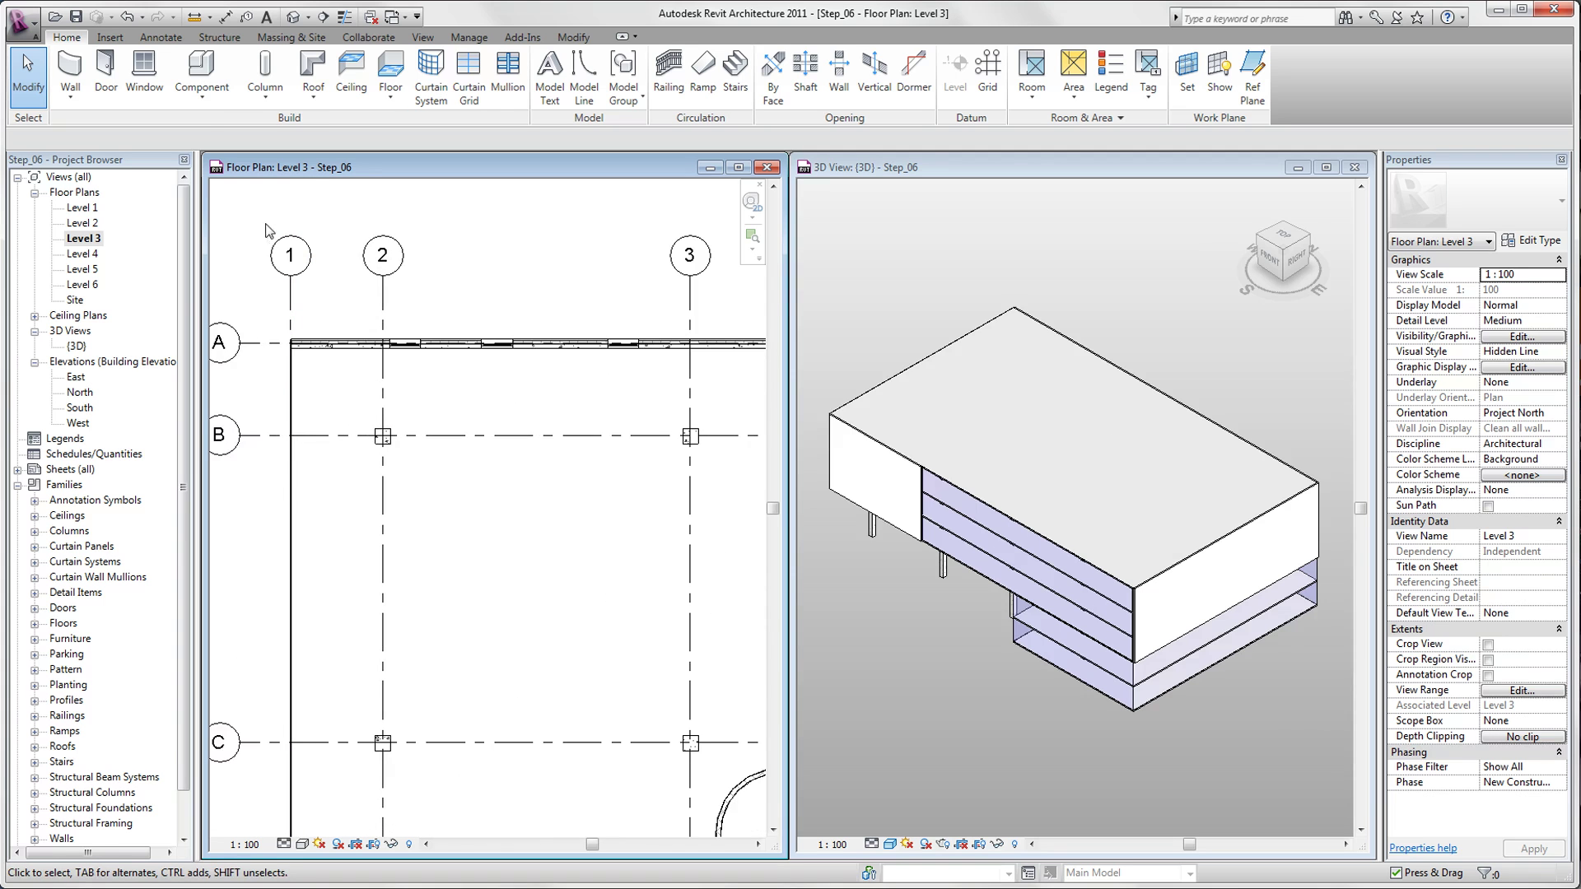
{"action": "left_click_drag", "start_coordinate": [237, 270], "coordinate": [662, 408]}
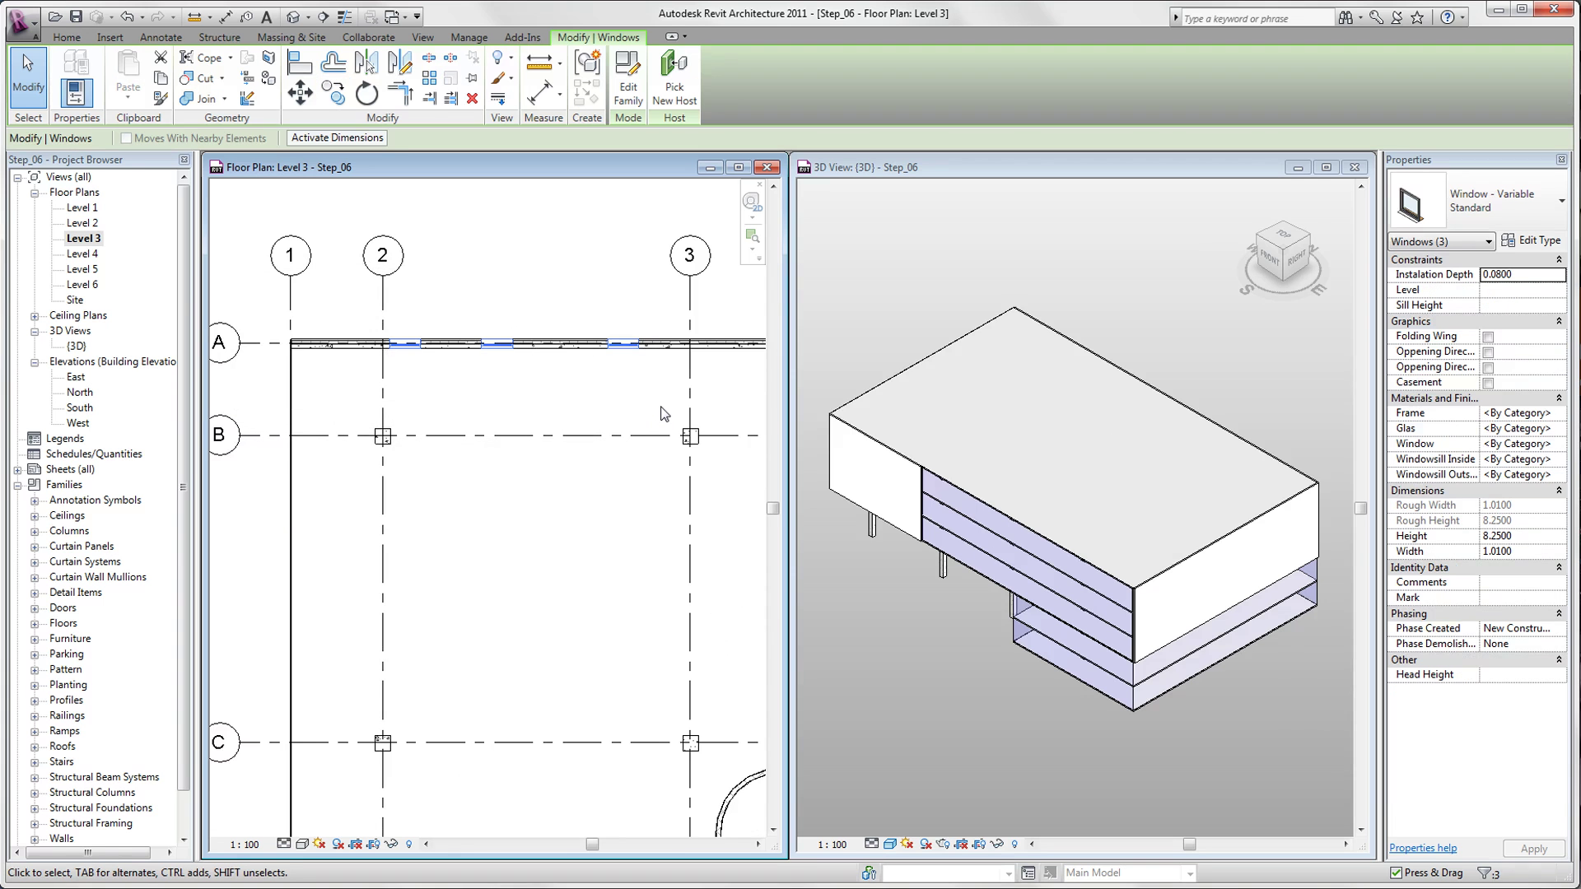
Step: Mirror-copy the three tall grid A windows about grid C into the grid E wall
{"action": "left_click", "coordinate": [367, 70]}
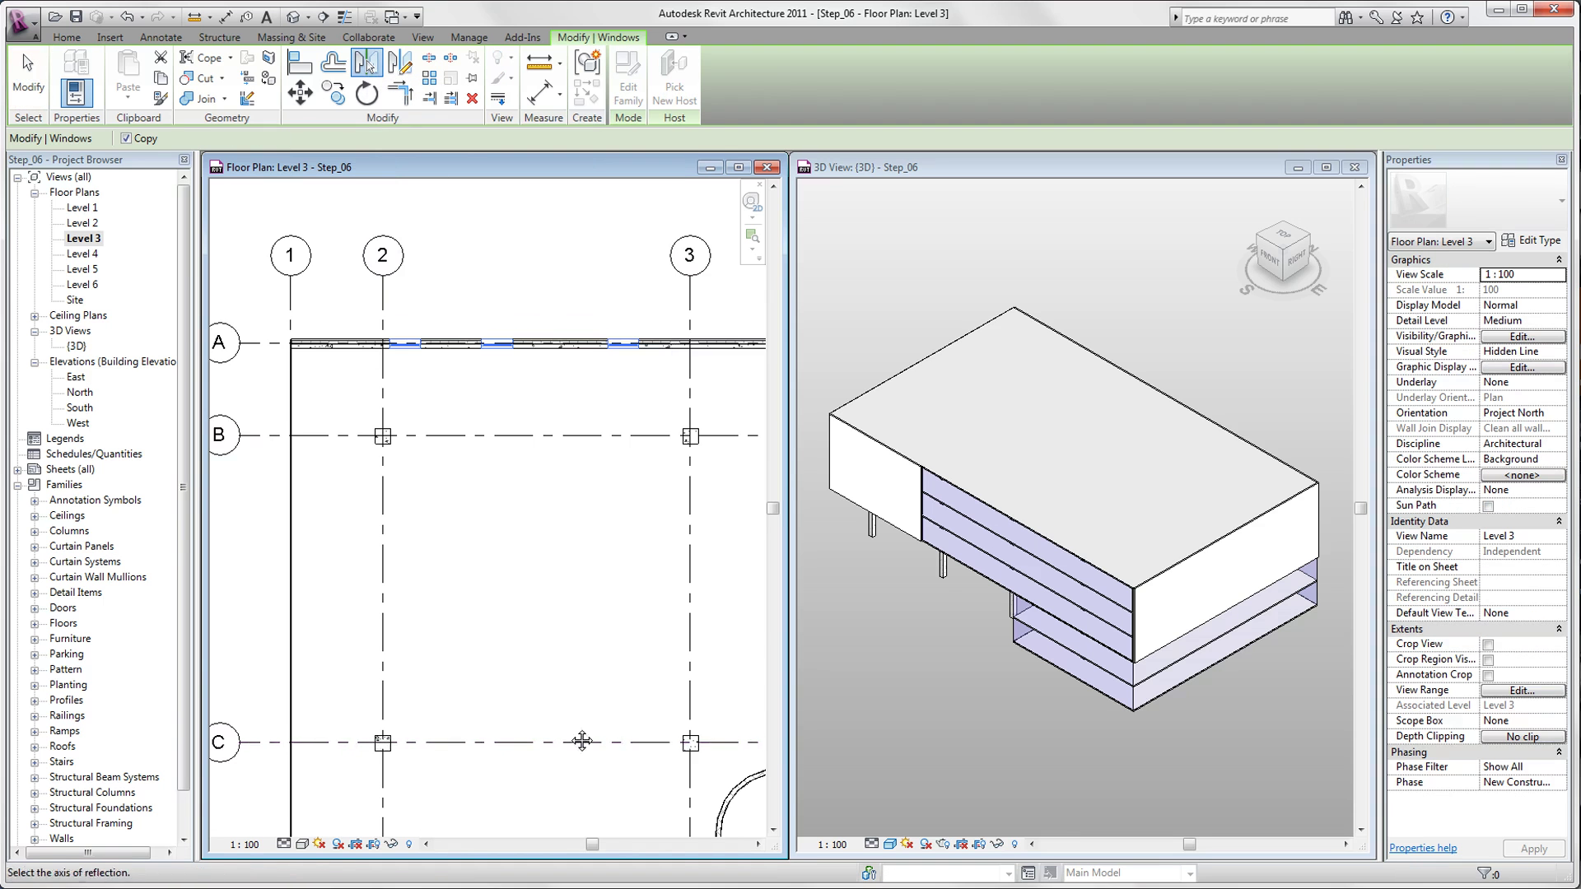
{"action": "middle_click_drag", "start_coordinate": [579, 738], "coordinate": [601, 550]}
{"action": "scroll", "coordinate": [589, 545], "scroll_direction": "down", "scroll_amount": 1}
{"action": "scroll", "coordinate": [588, 545], "scroll_direction": "down", "scroll_amount": 1}
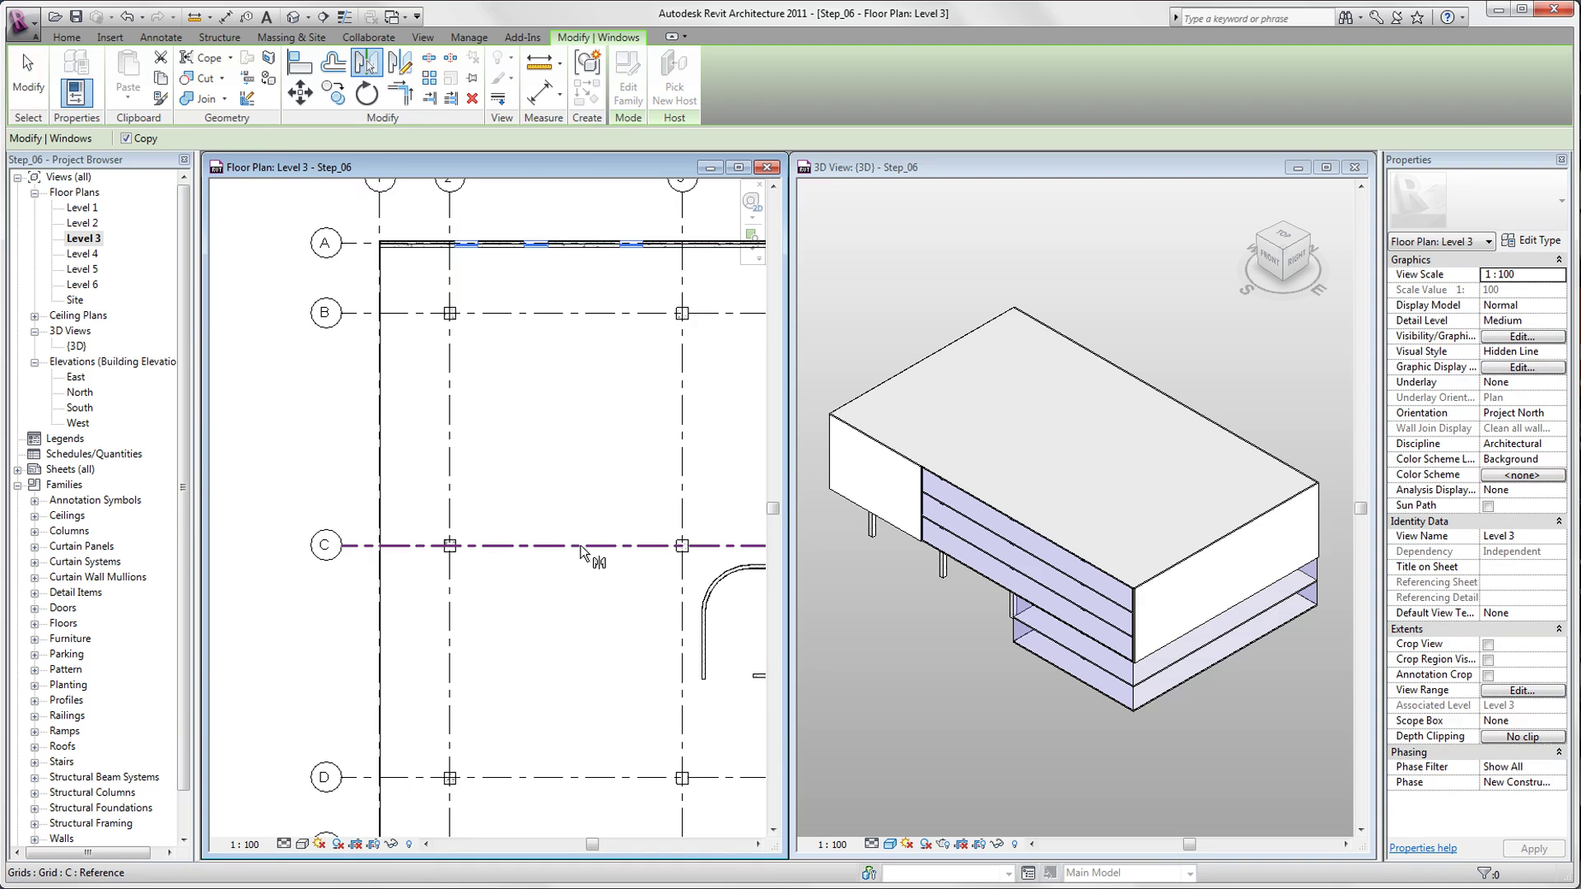
{"action": "left_click", "coordinate": [580, 545]}
{"action": "scroll", "coordinate": [581, 587], "scroll_direction": "down", "scroll_amount": 1}
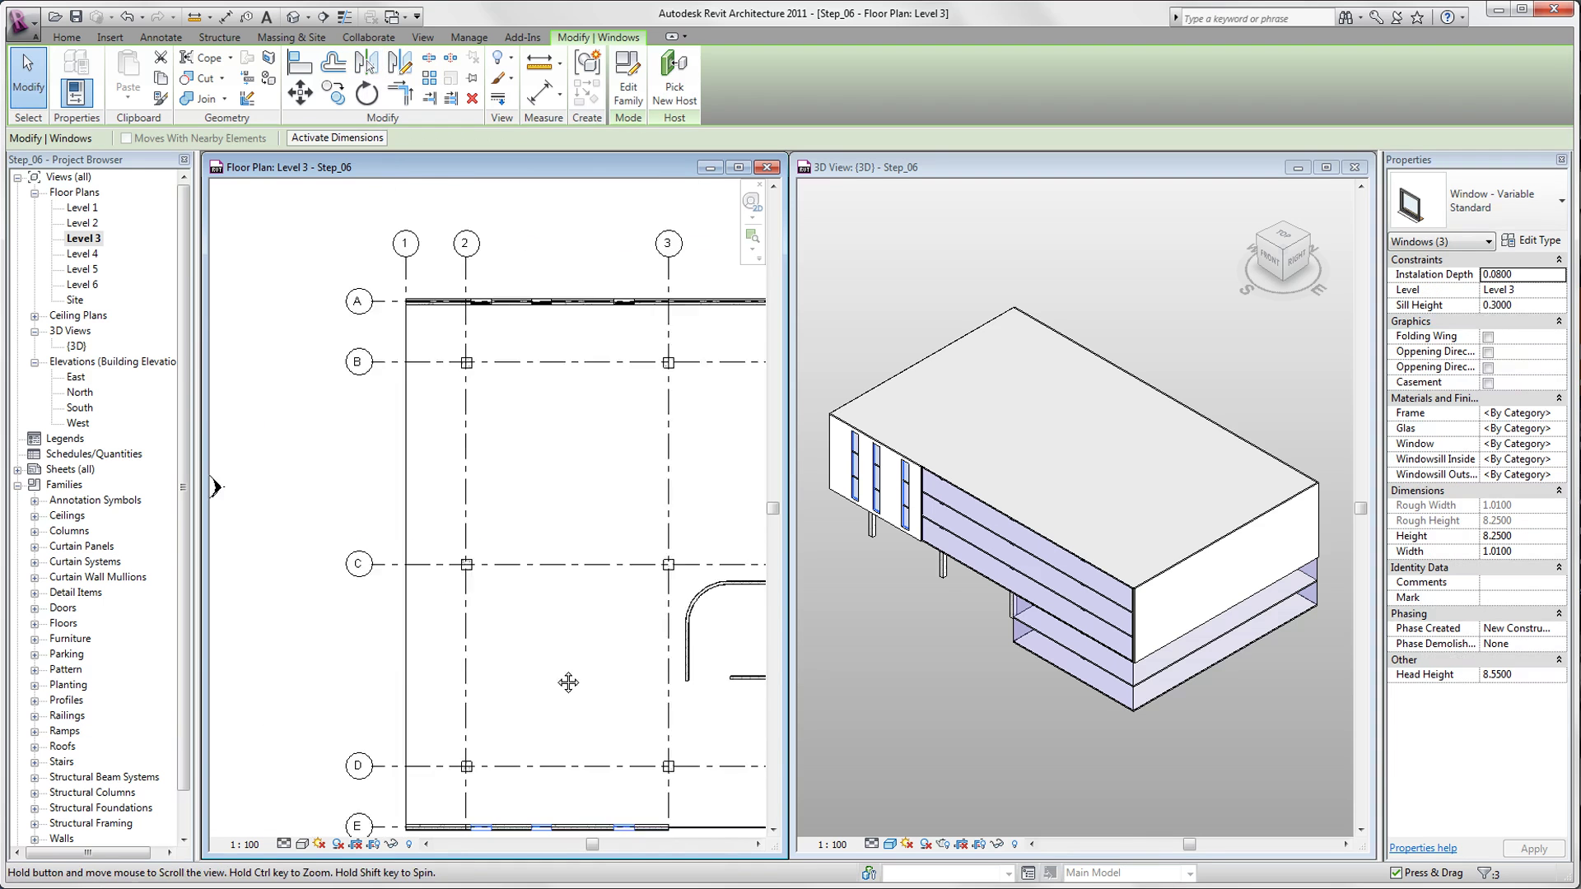
{"action": "middle_click_drag", "start_coordinate": [590, 716], "coordinate": [568, 652]}
{"action": "scroll", "coordinate": [519, 789], "scroll_direction": "up", "scroll_amount": 4}
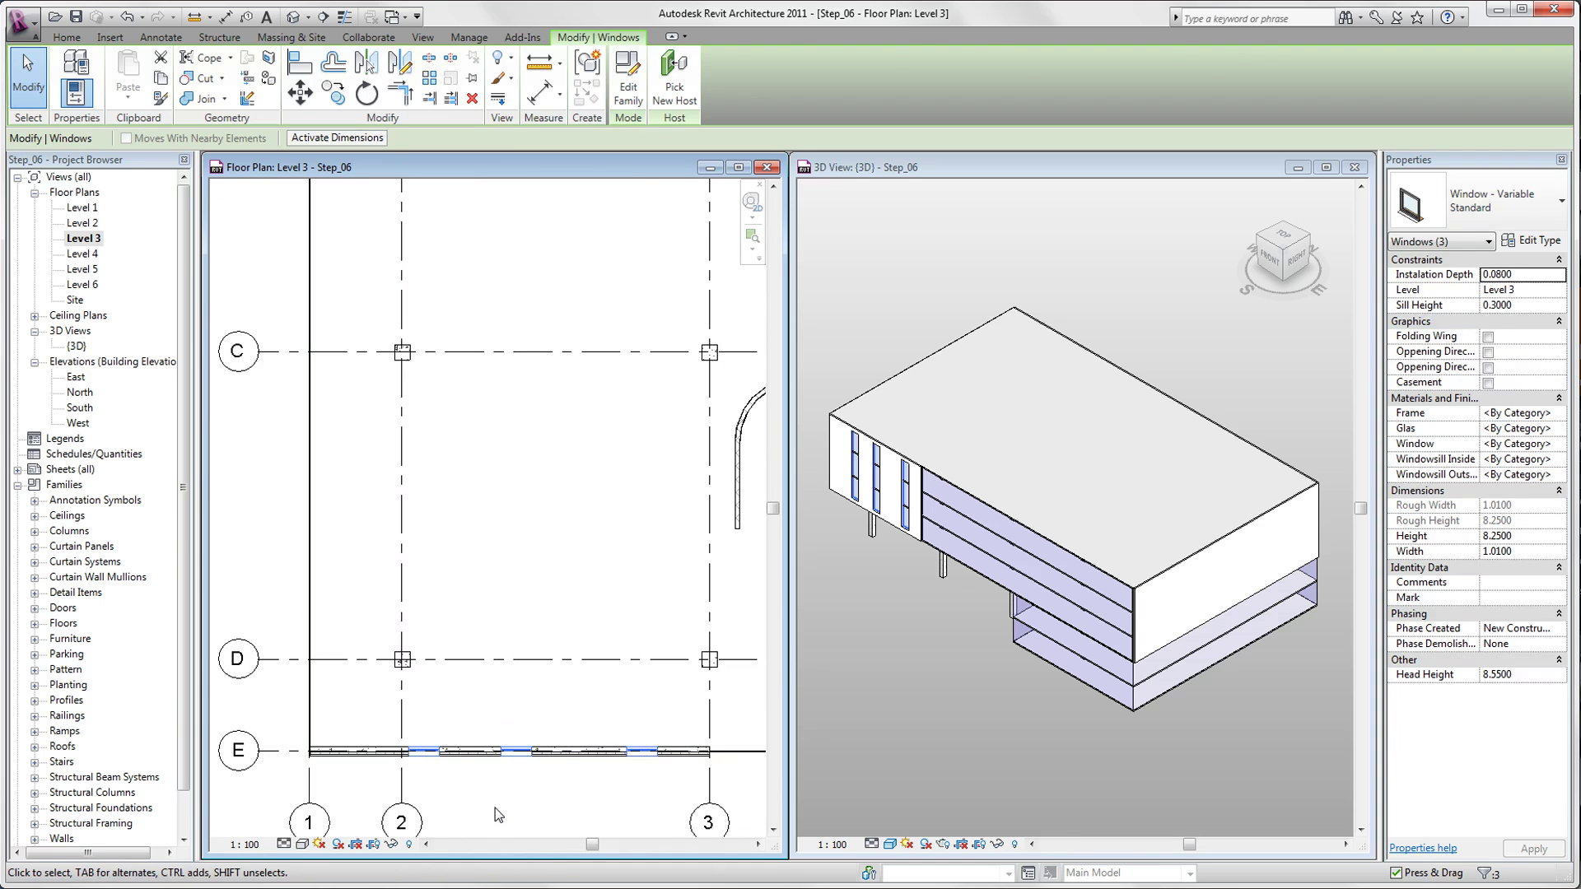
{"action": "left_click", "coordinate": [499, 807]}
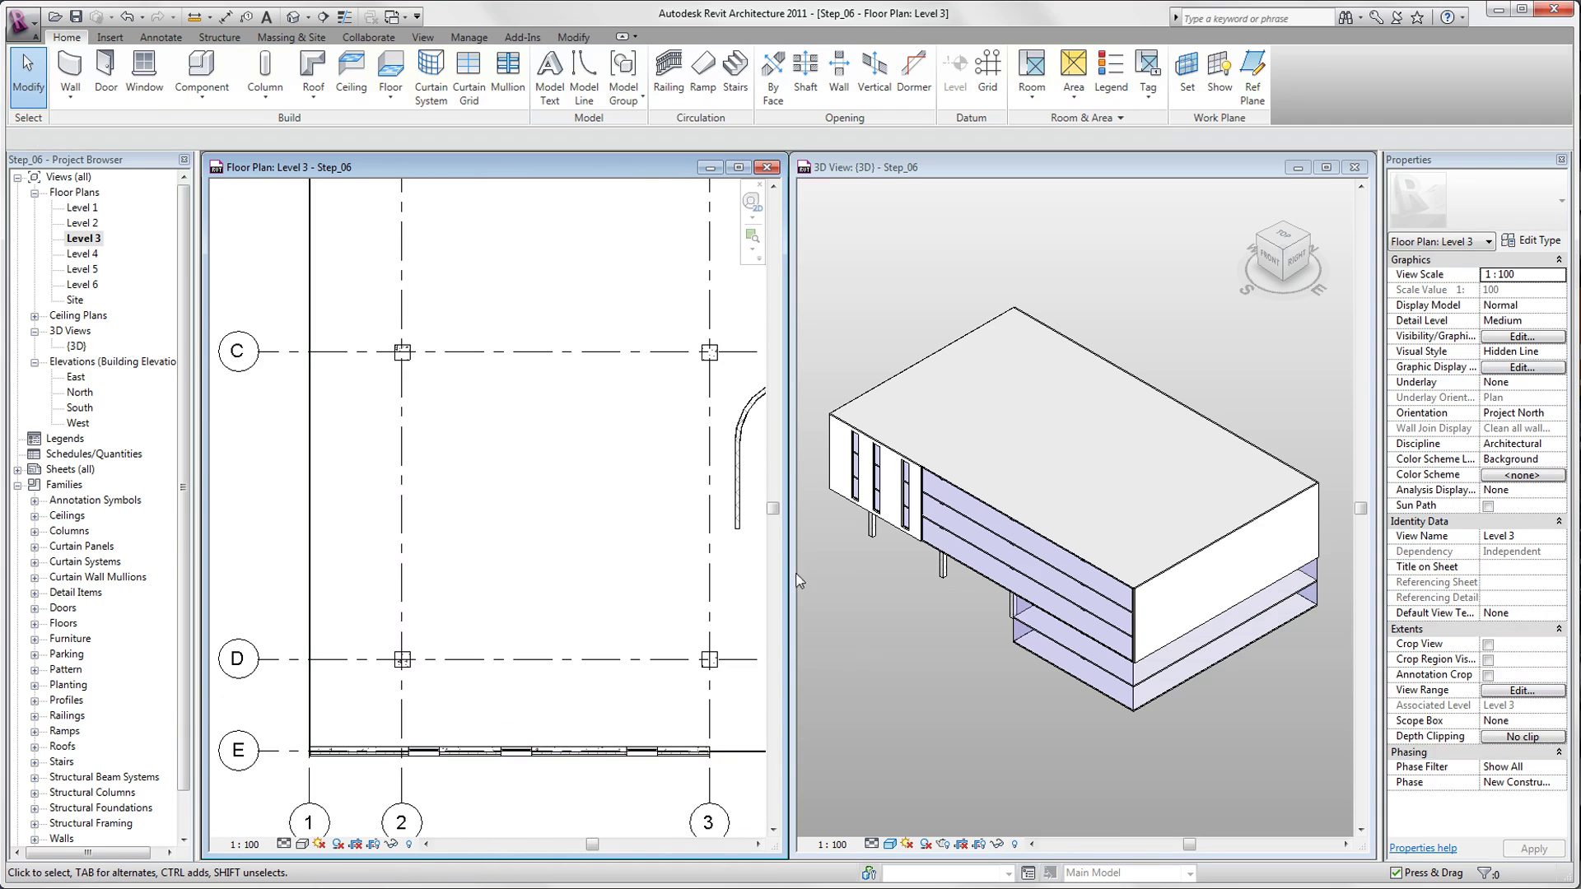
Step: Replace Level 3 with the Level 1 plan, tiled and zoomed (WT, ZA), and orbit the 3D view
{"action": "left_click", "coordinate": [767, 168]}
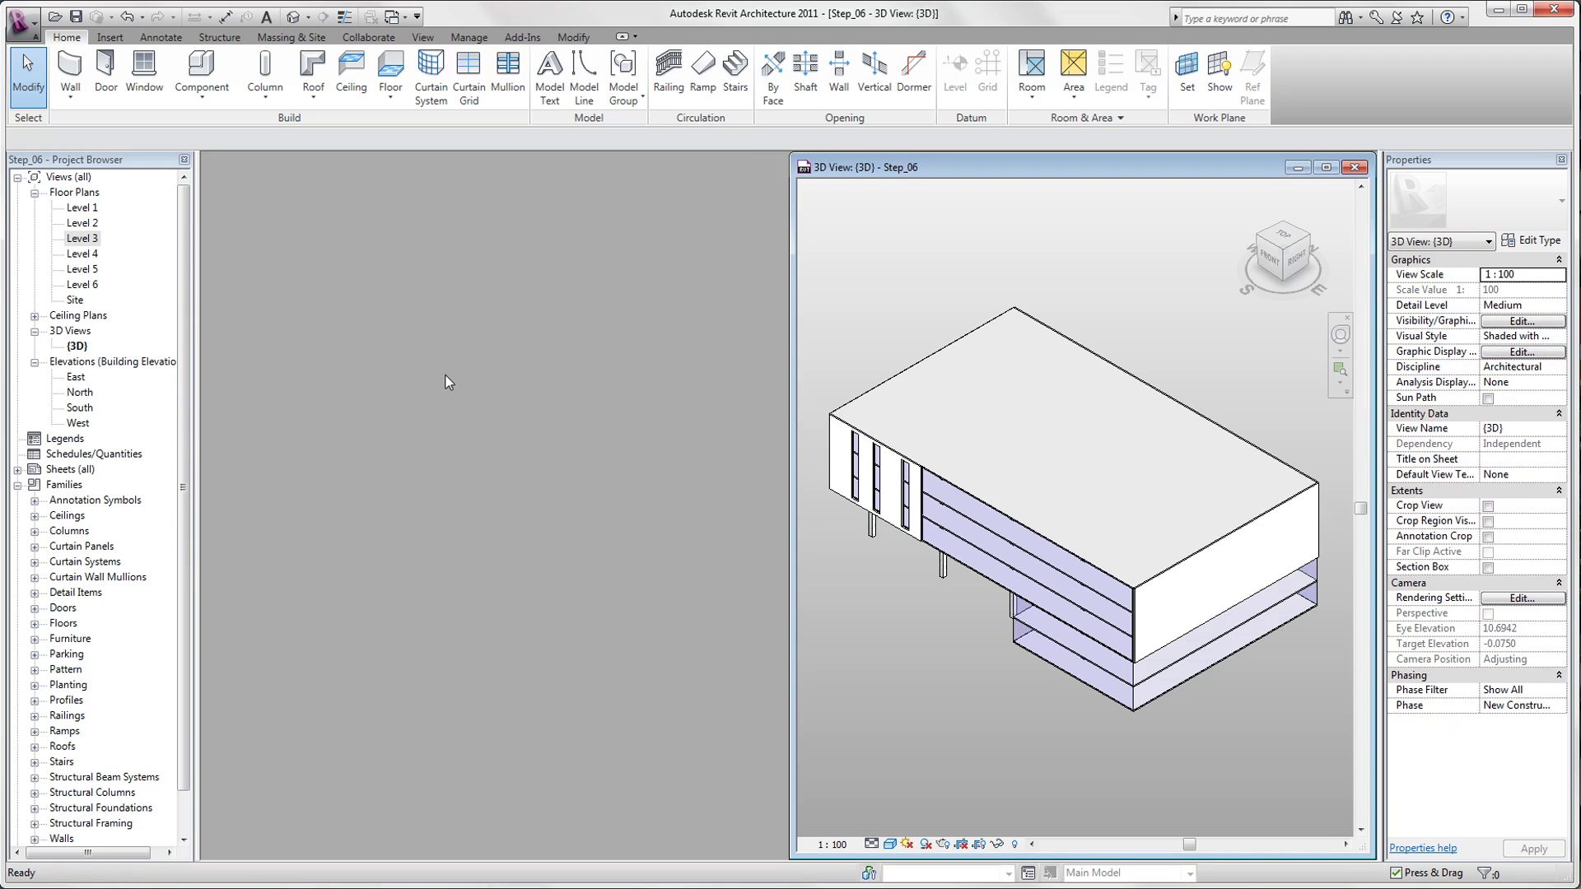
{"action": "double_click", "coordinate": [83, 211]}
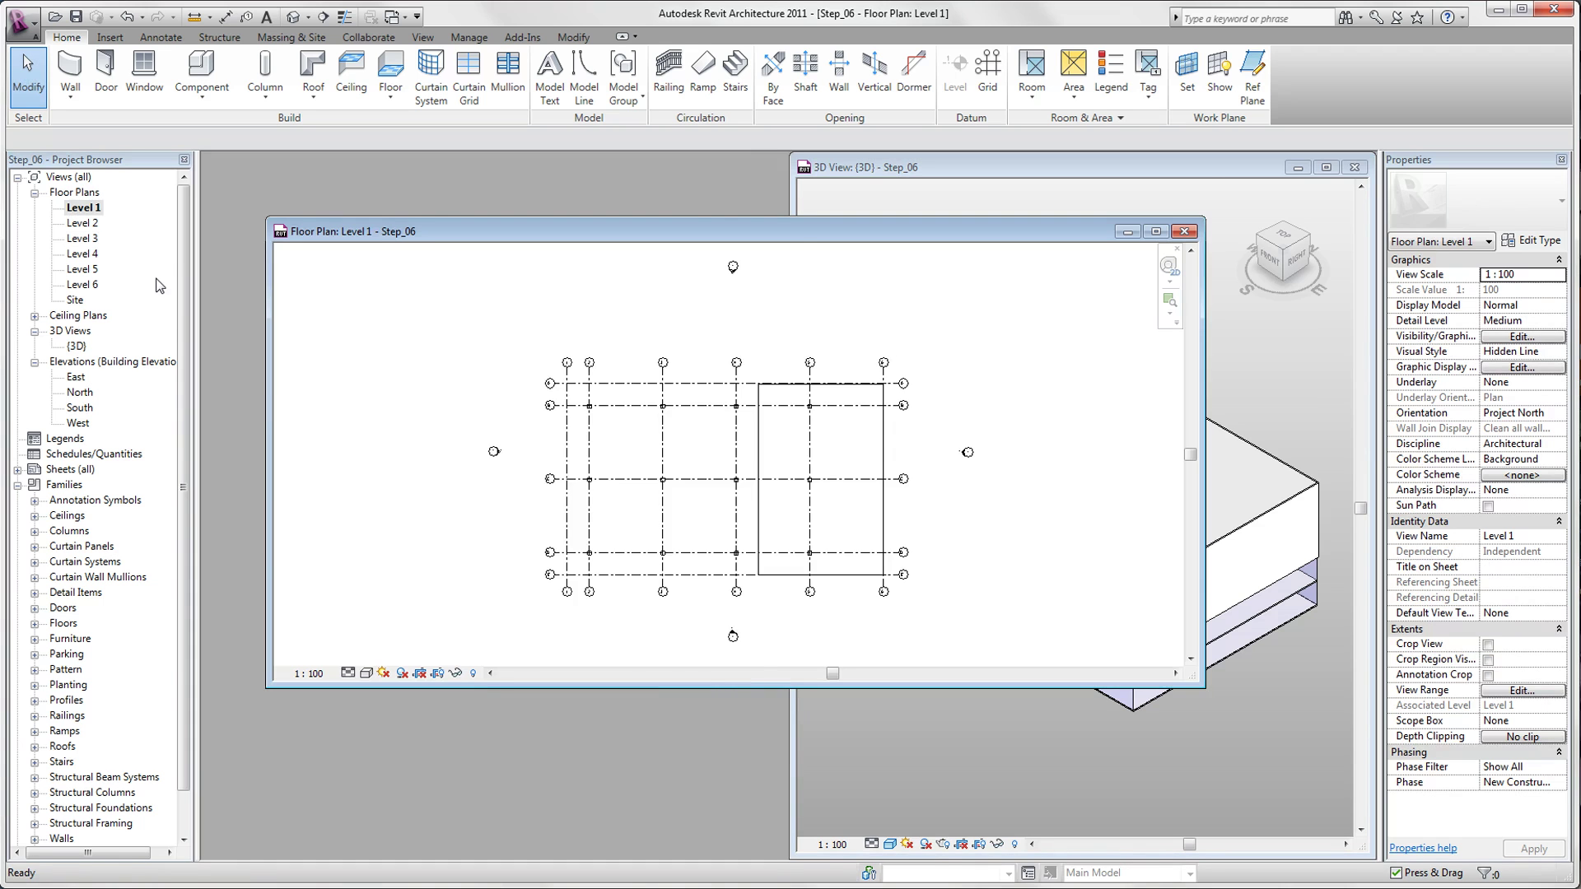
{"action": "key", "text": "w"}
{"action": "key", "text": "t"}
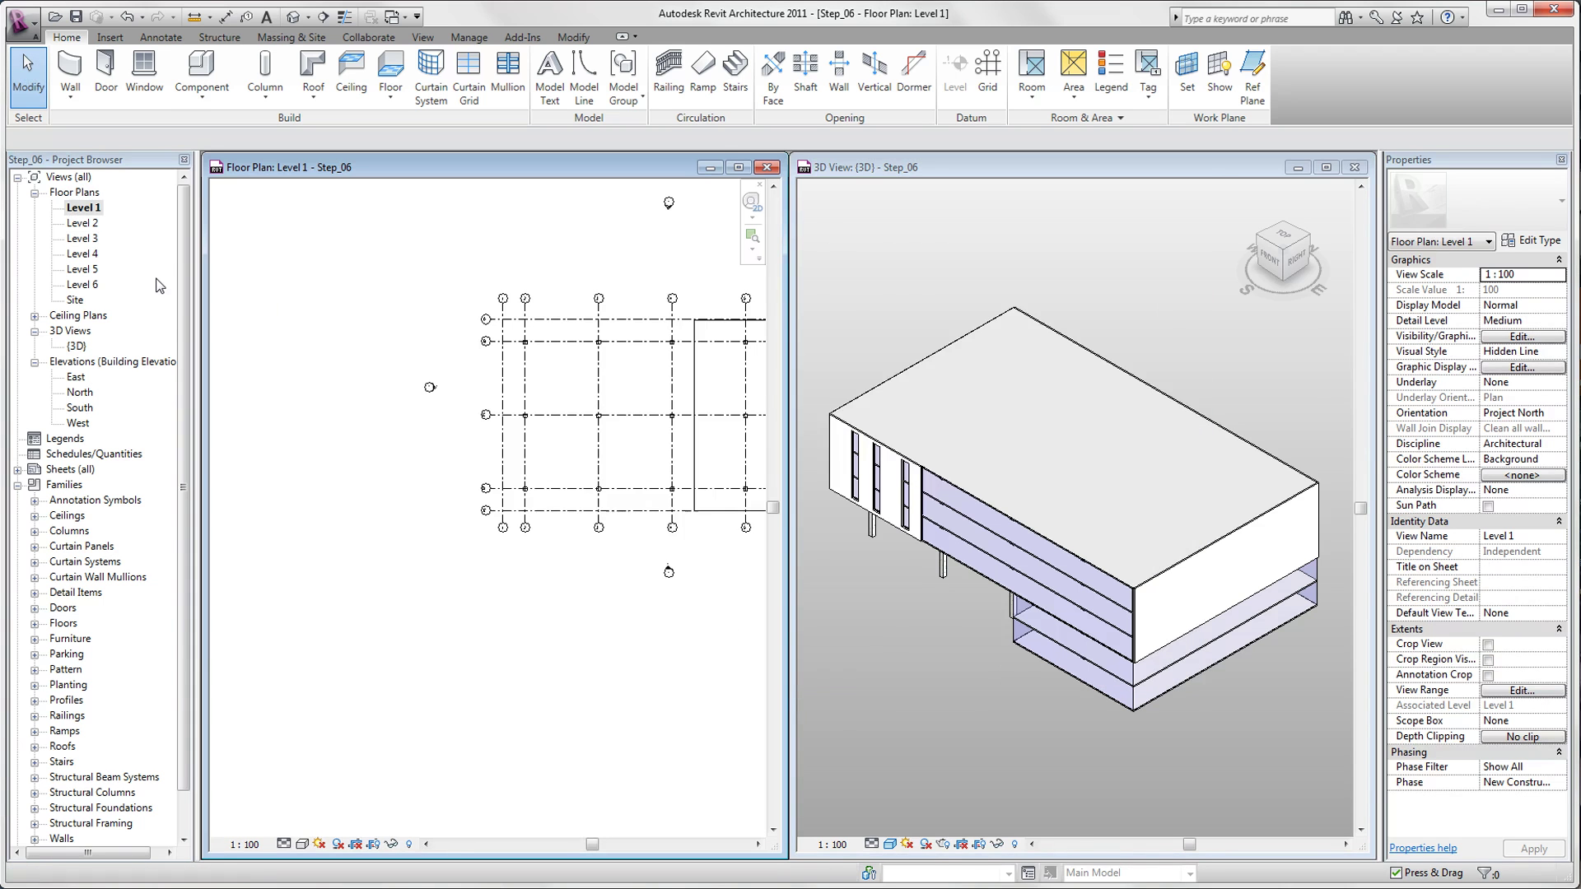
{"action": "key", "text": "z"}
{"action": "key", "text": "a"}
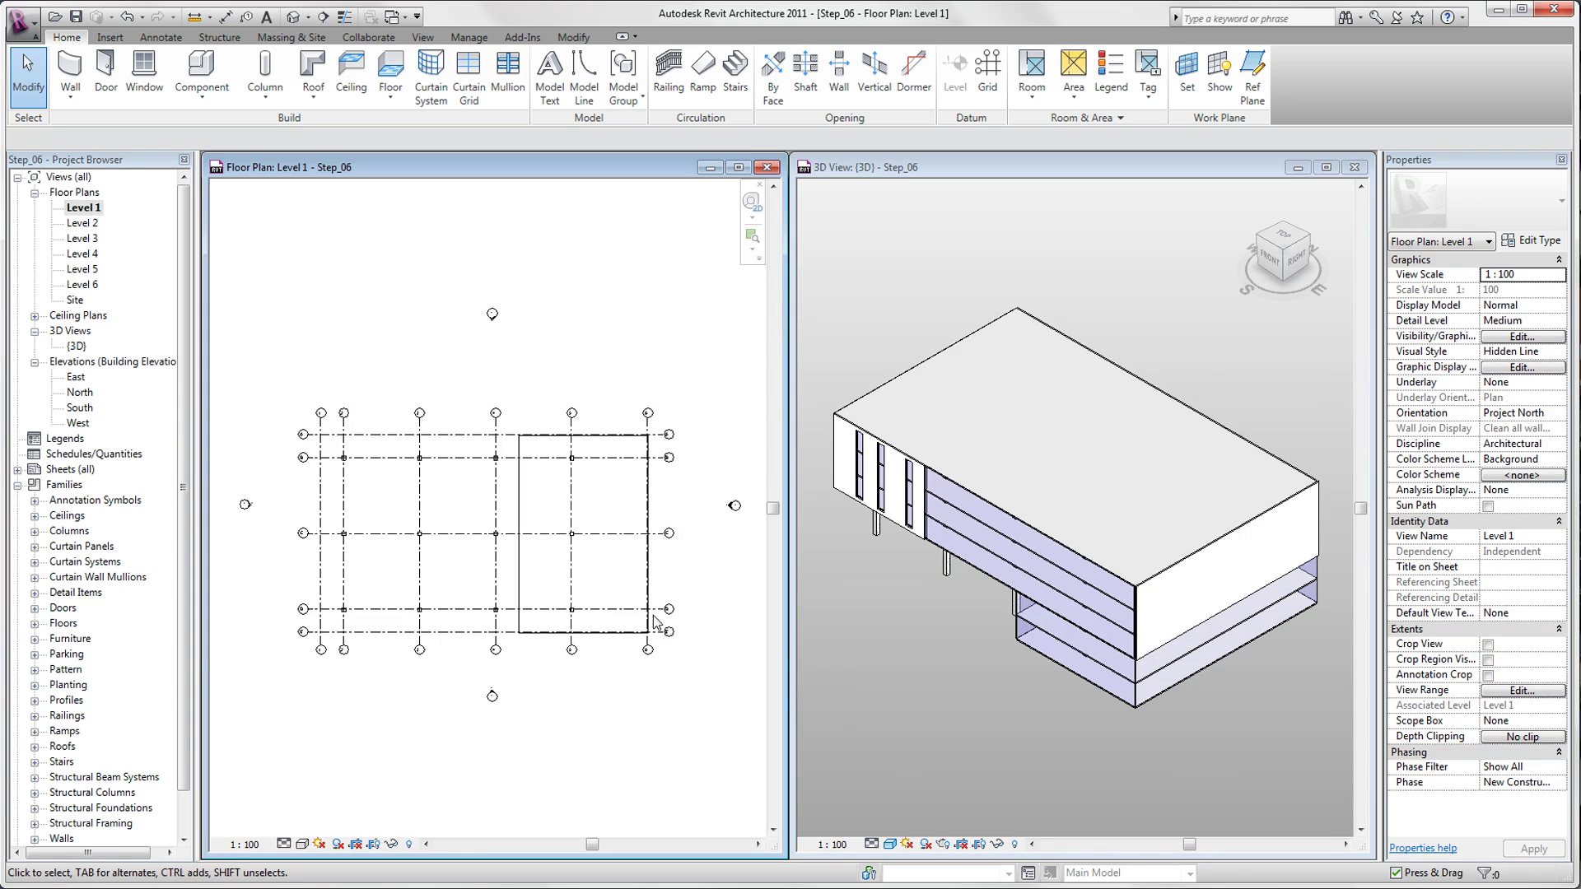
{"action": "left_click", "coordinate": [922, 670]}
{"action": "middle_click_drag", "start_coordinate": [922, 670], "coordinate": [1259, 640], "text": "shift"}
Step: Start a run-based Steel Stair -MPK stair with desired risers set to 17
{"action": "key", "text": "ctrl+Tab"}
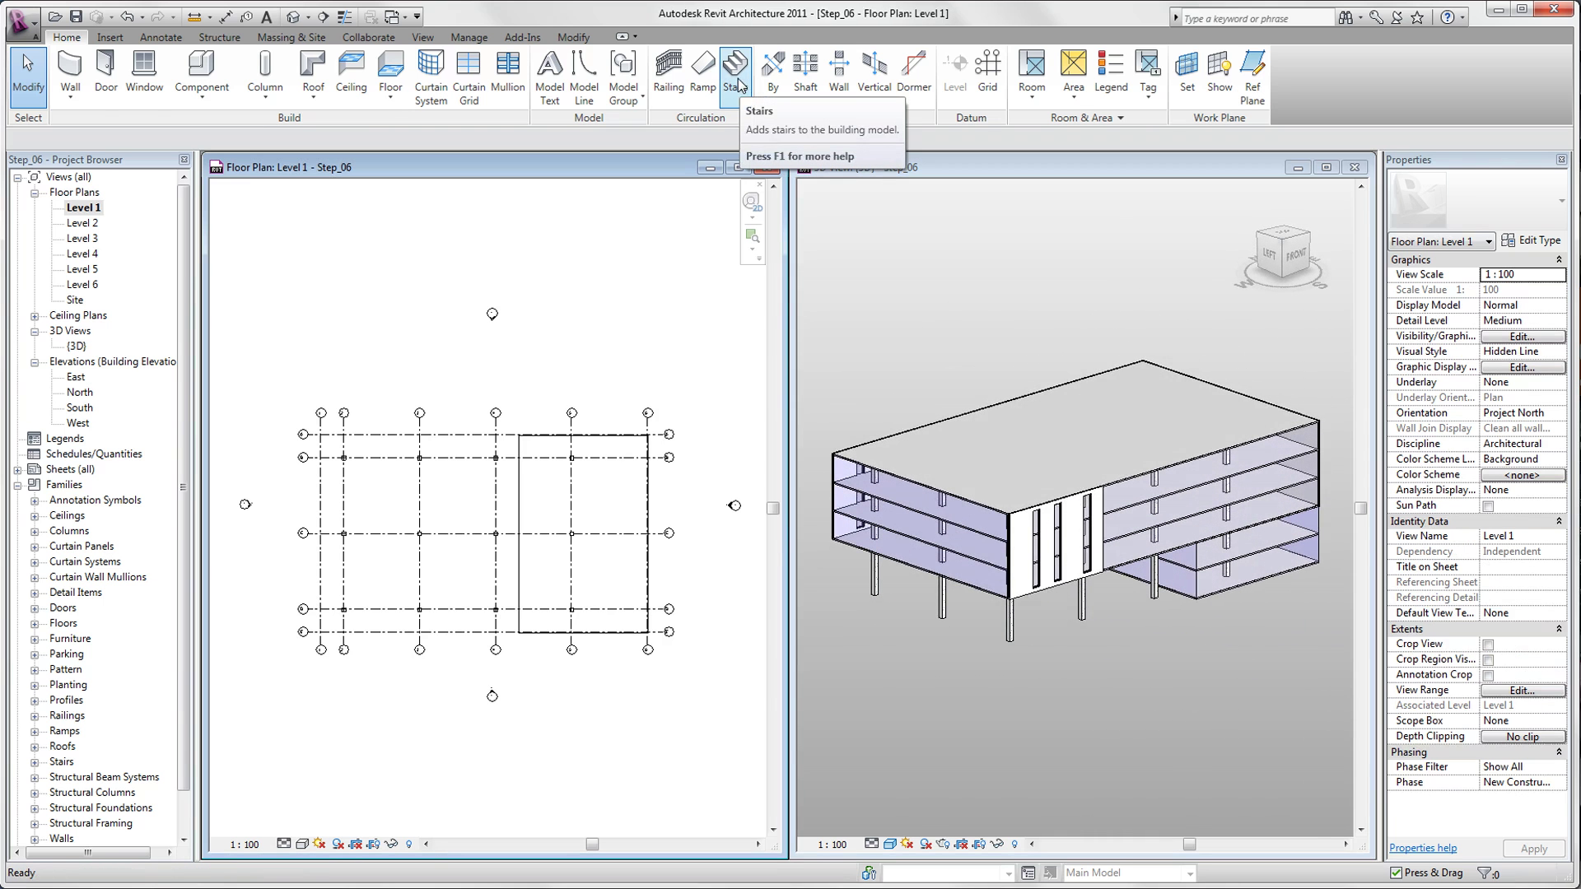
{"action": "left_click", "coordinate": [735, 80]}
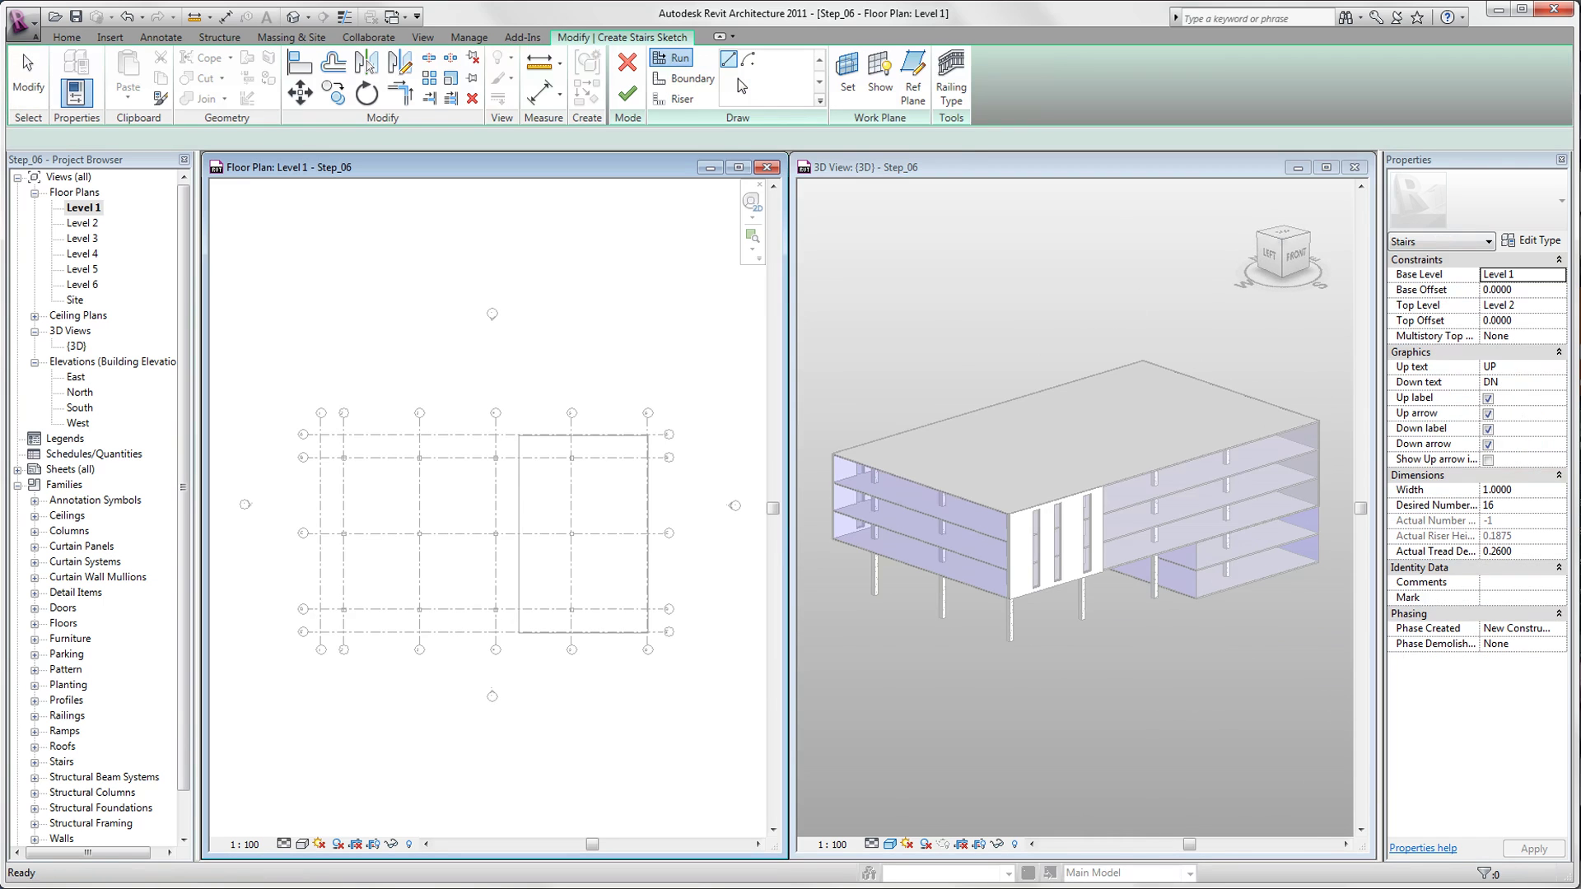
{"action": "left_click", "coordinate": [681, 59]}
{"action": "left_click", "coordinate": [1530, 245]}
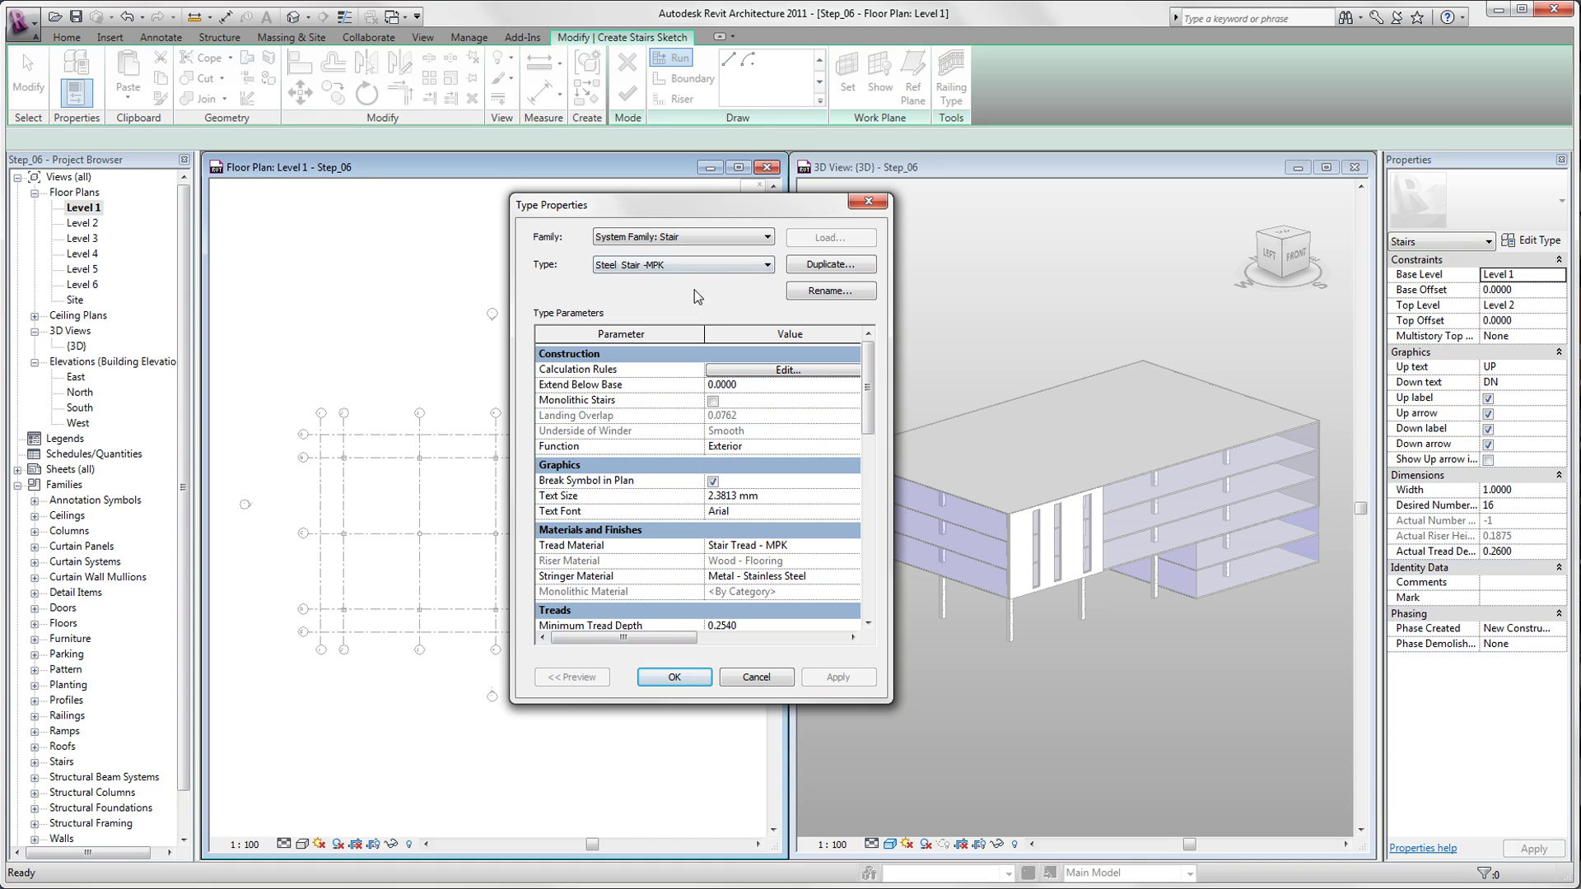
{"action": "left_click", "coordinate": [675, 678]}
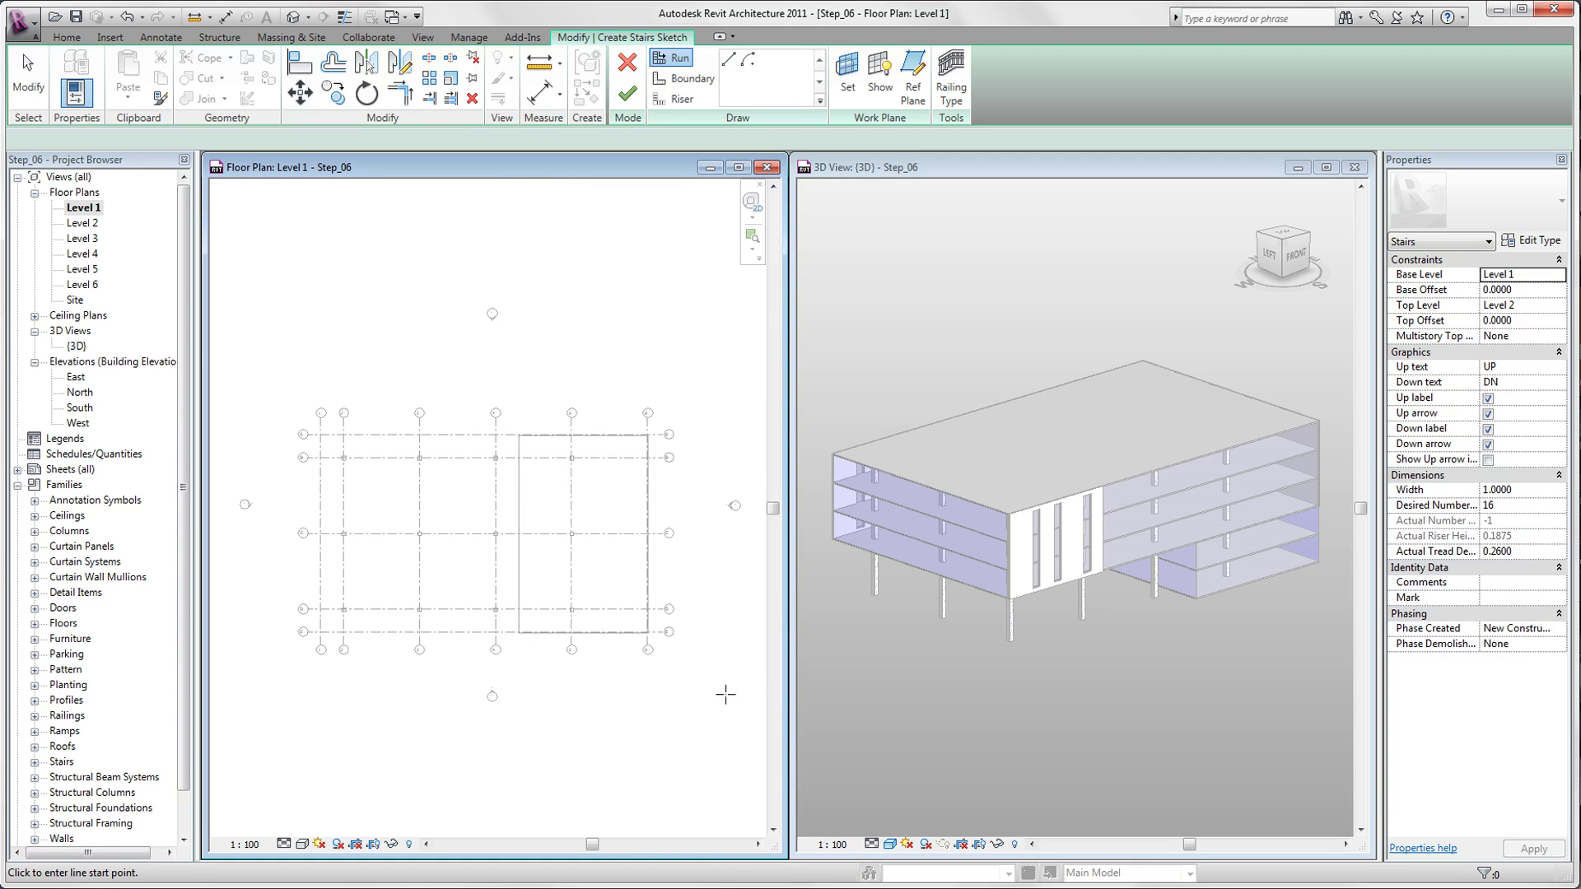
{"action": "left_click", "coordinate": [1501, 506]}
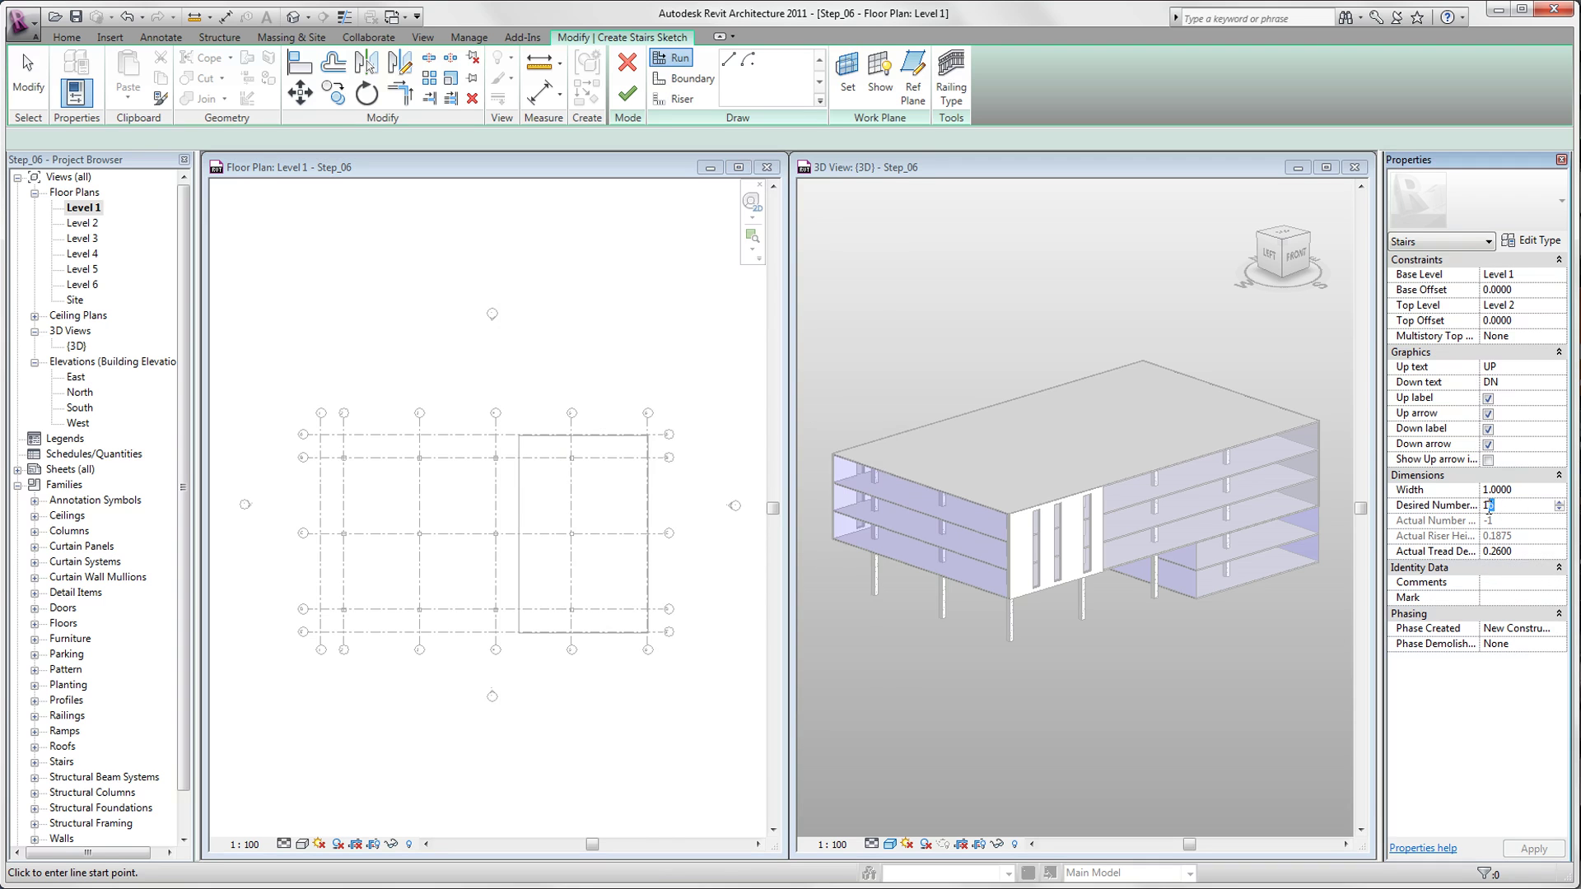
{"action": "type", "text": "17"}
{"action": "key", "text": "Return"}
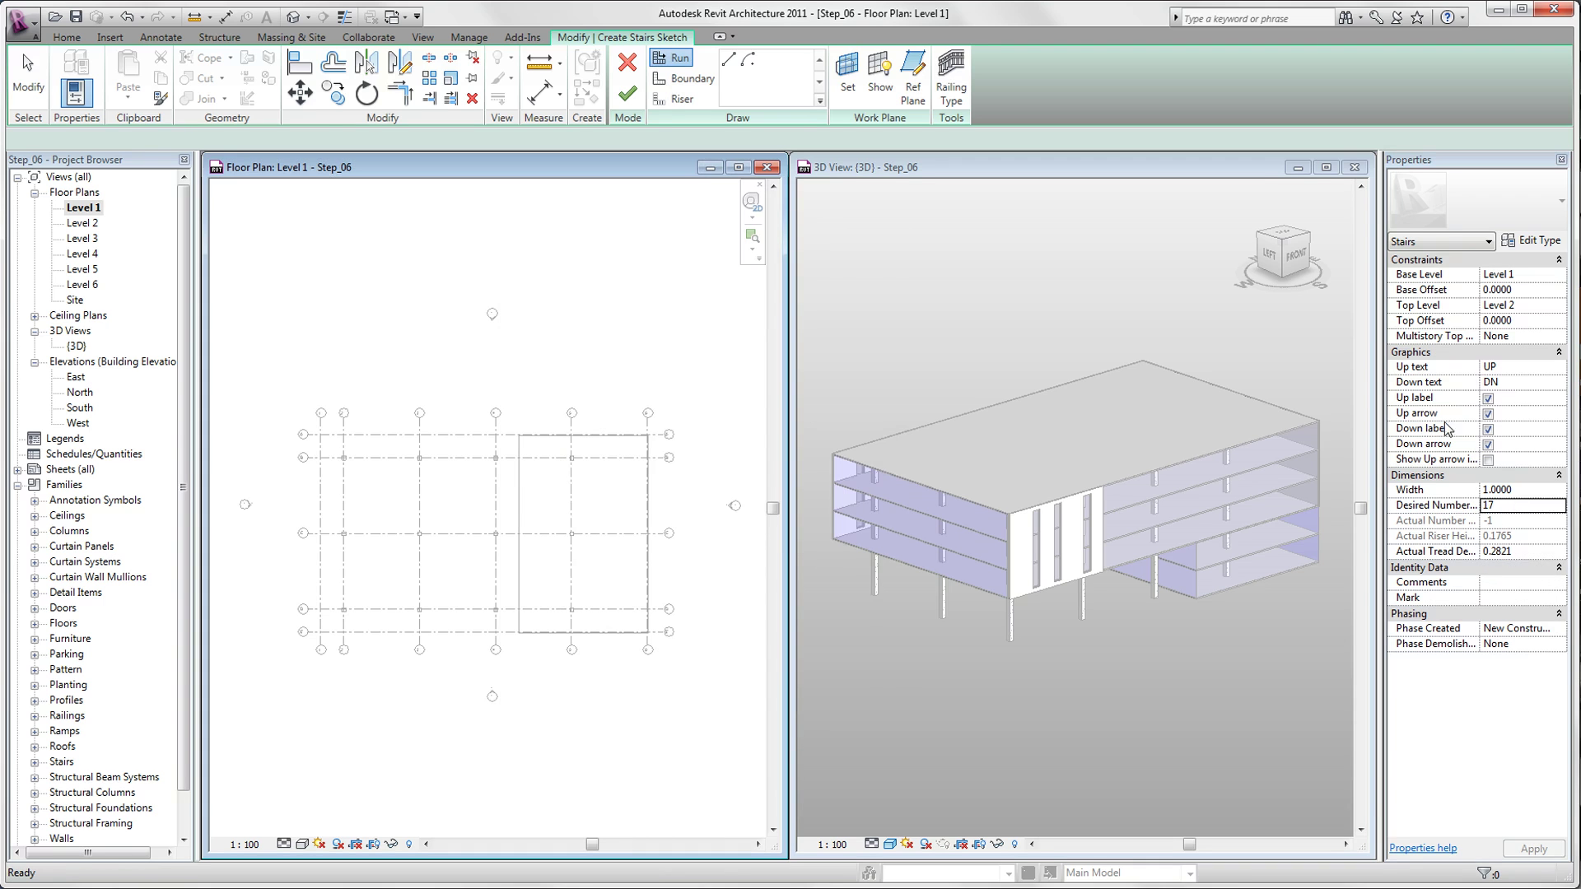
Step: Set the stair's railing type to Glas - MPK
{"action": "left_click", "coordinate": [952, 89]}
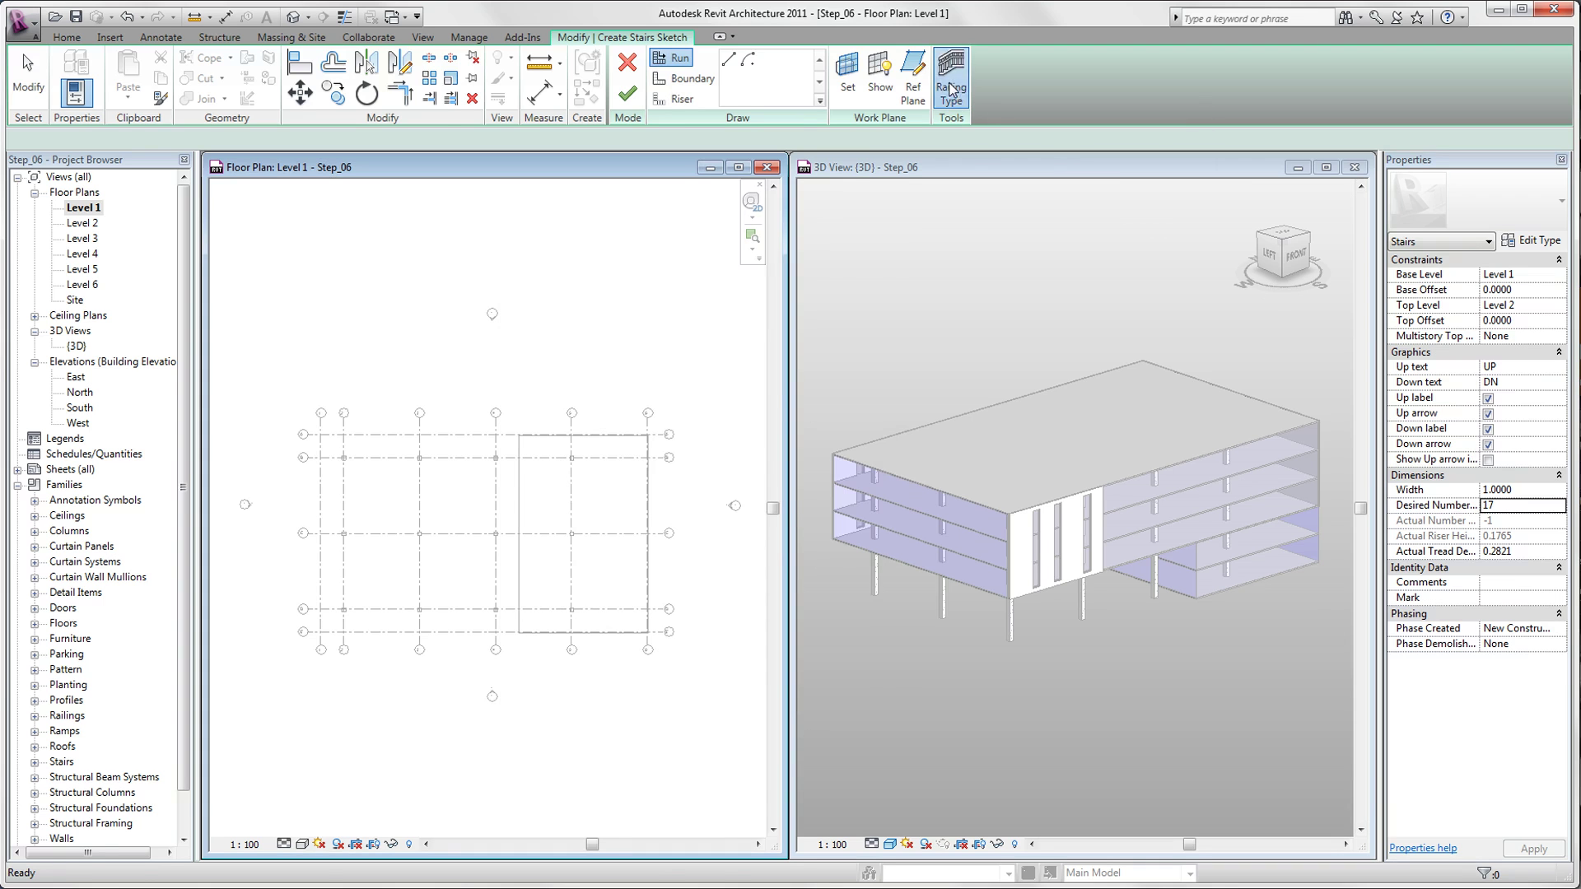
{"action": "left_click", "coordinate": [783, 438]}
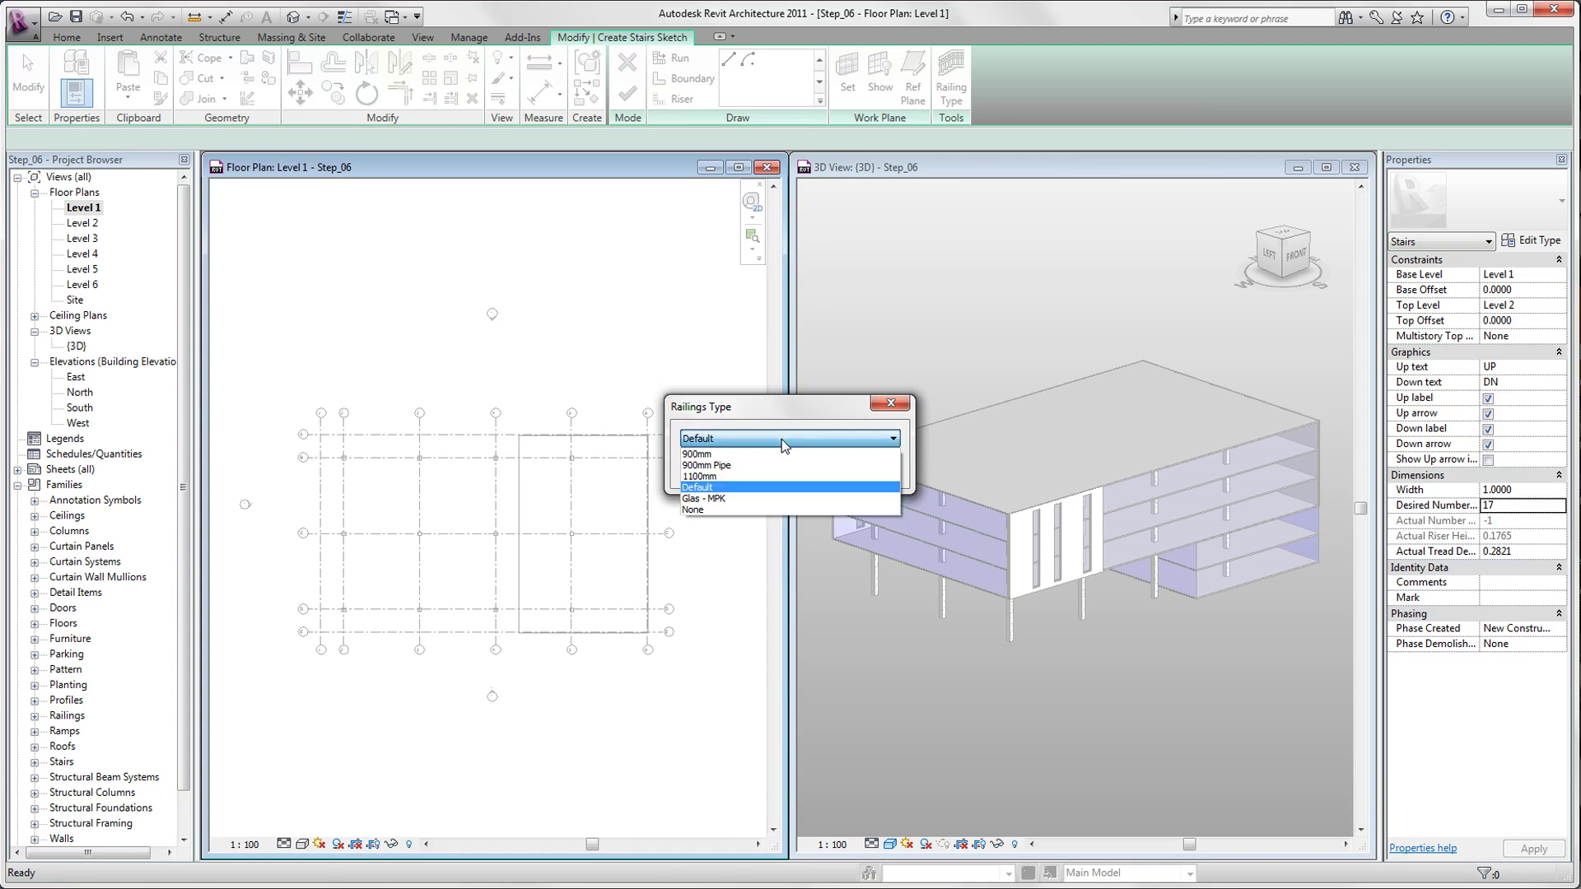
{"action": "left_click", "coordinate": [770, 506]}
{"action": "left_click", "coordinate": [775, 468]}
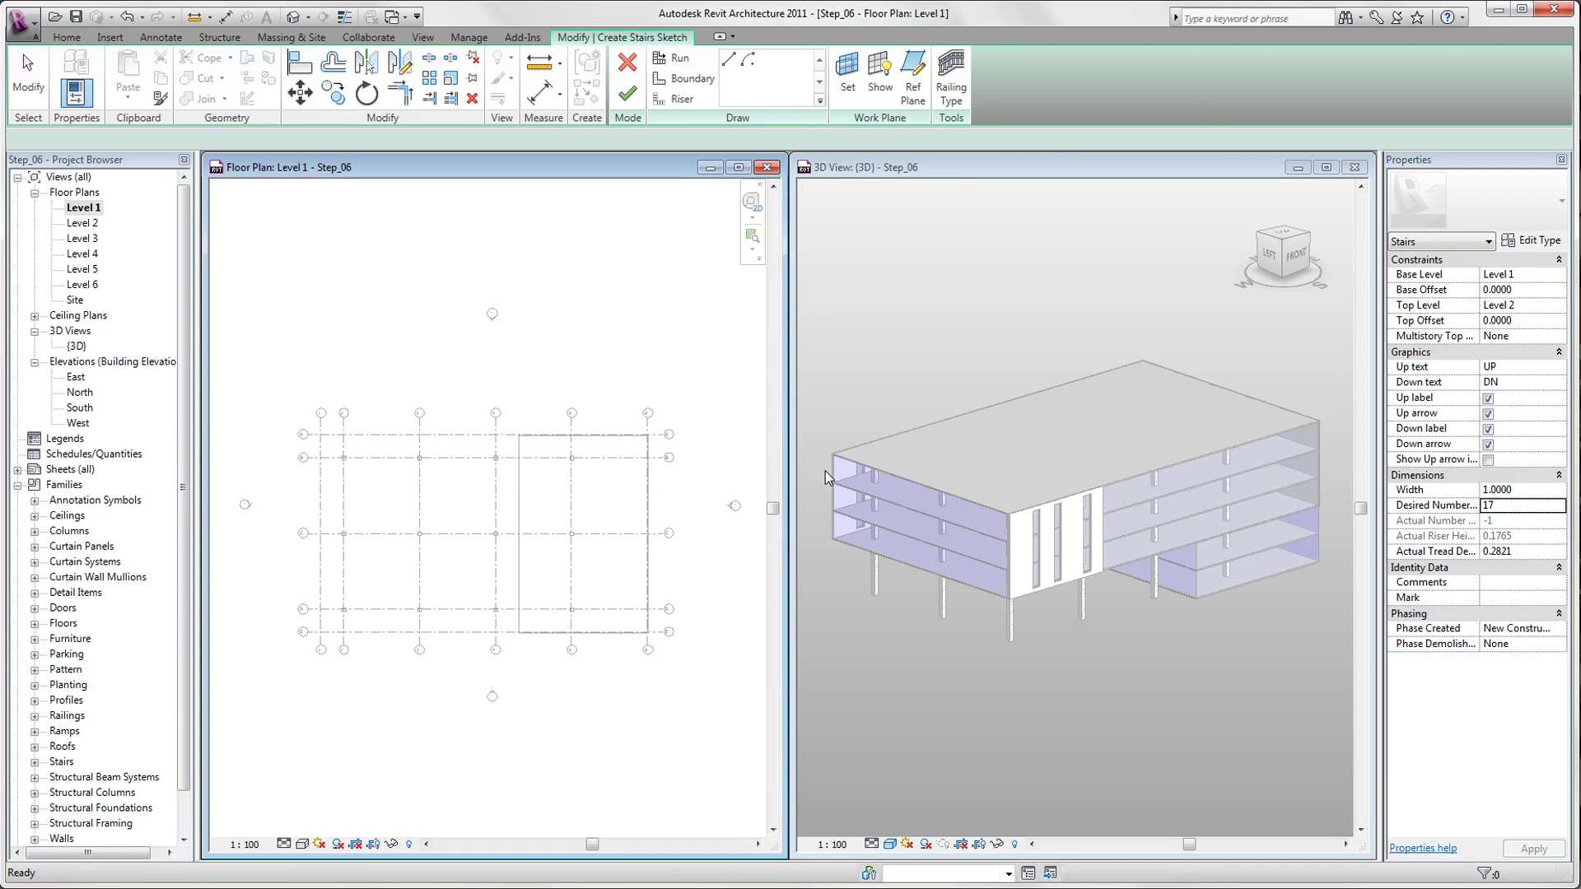
Step: Sketch a 10-riser run along grid 5, then a parallel second run using the remaining risers
{"action": "scroll", "coordinate": [577, 575], "scroll_direction": "up", "scroll_amount": 5}
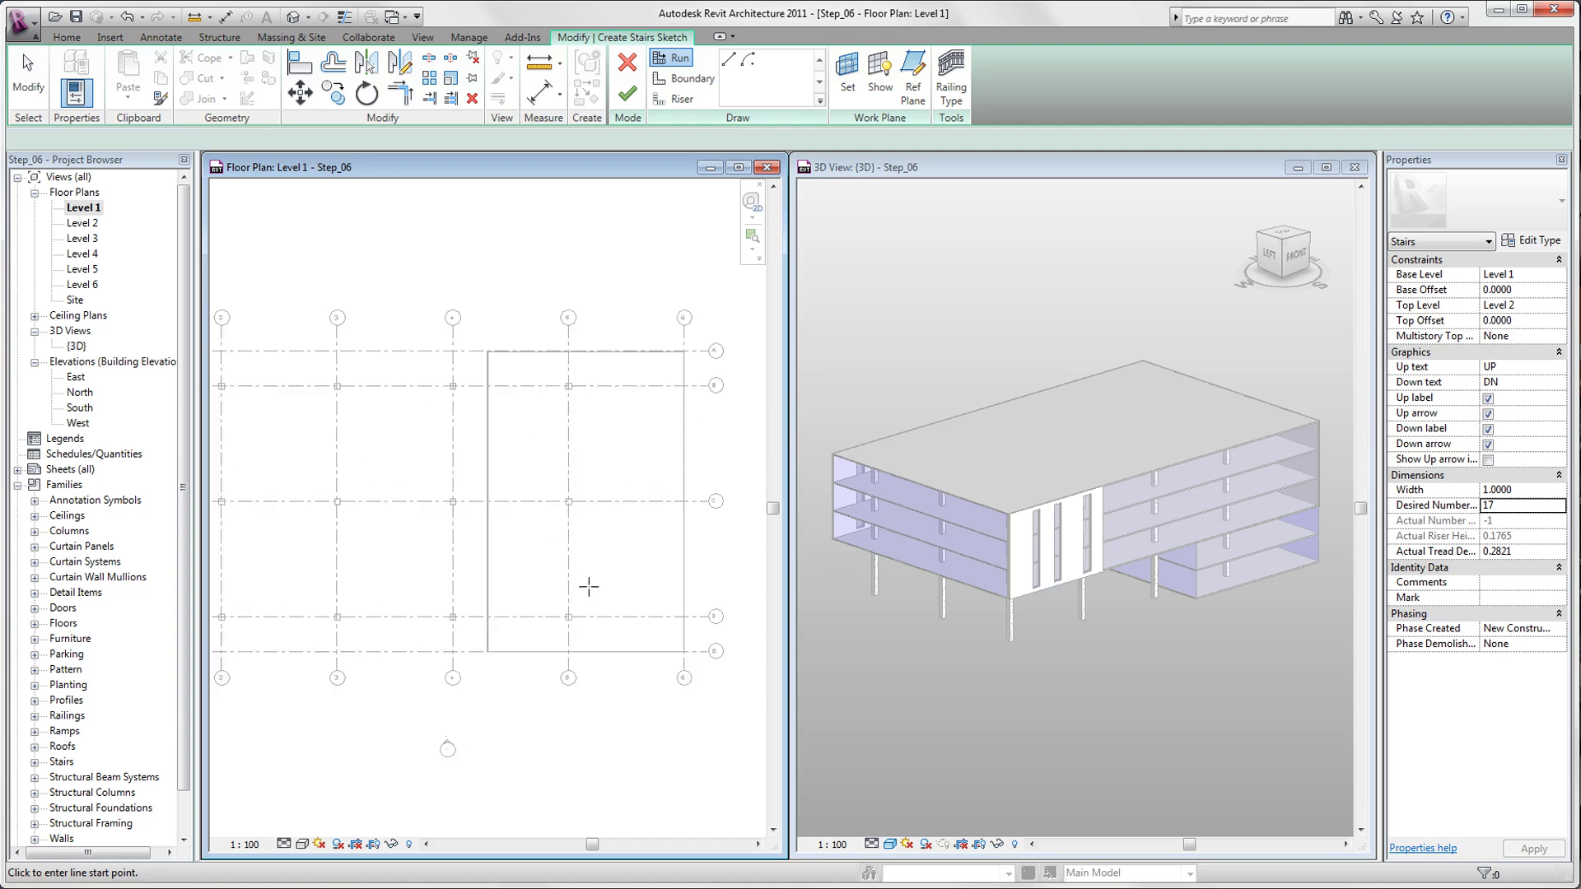
{"action": "scroll", "coordinate": [577, 575], "scroll_direction": "up", "scroll_amount": 1}
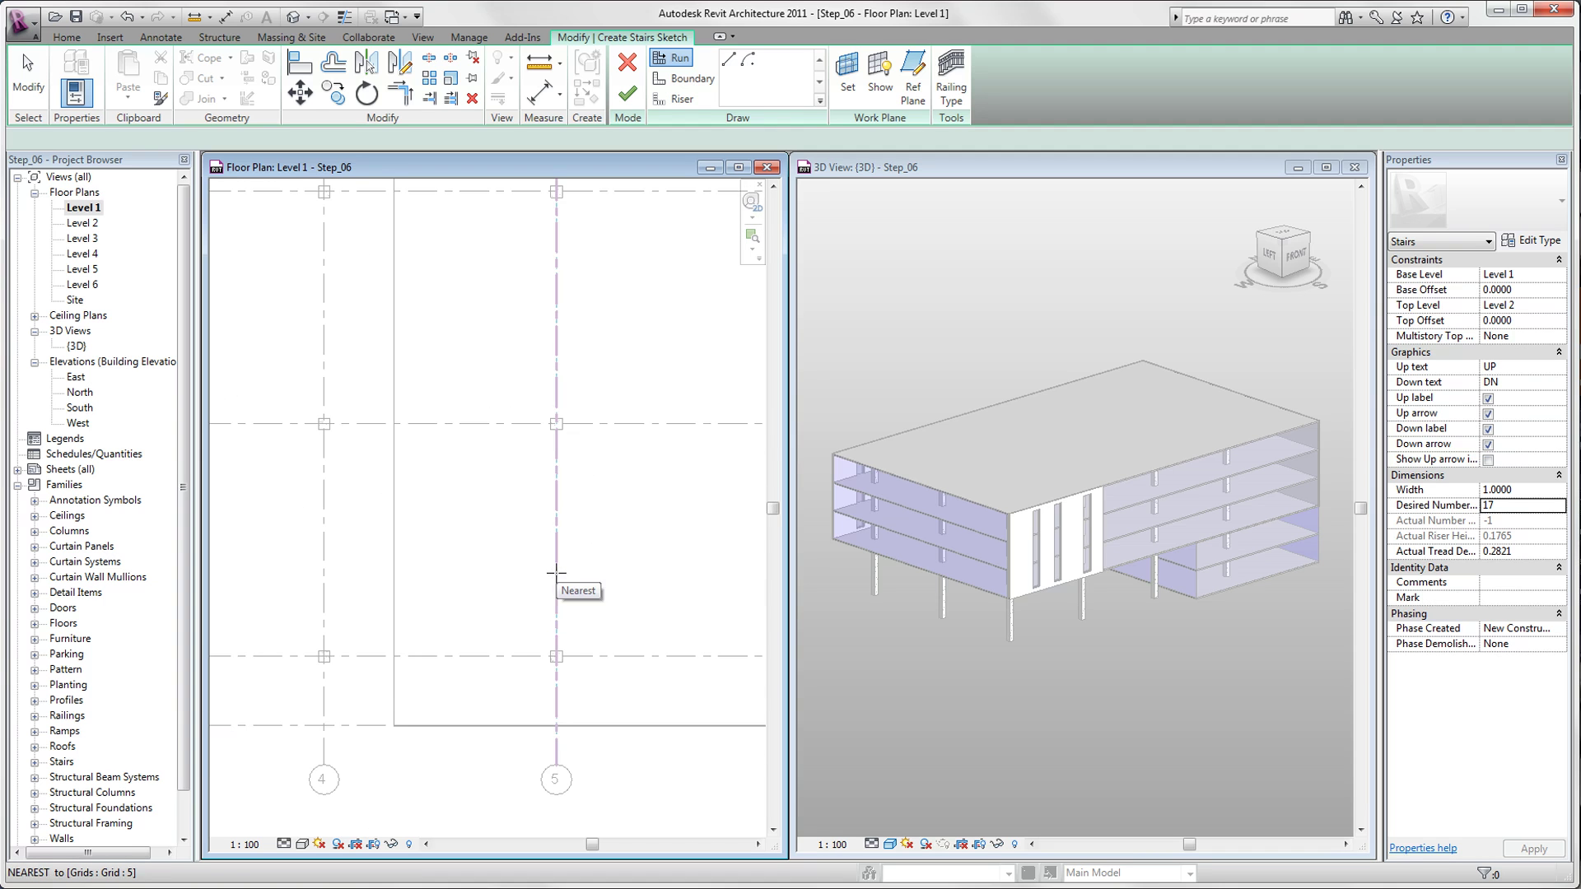
{"action": "left_click", "coordinate": [556, 572]}
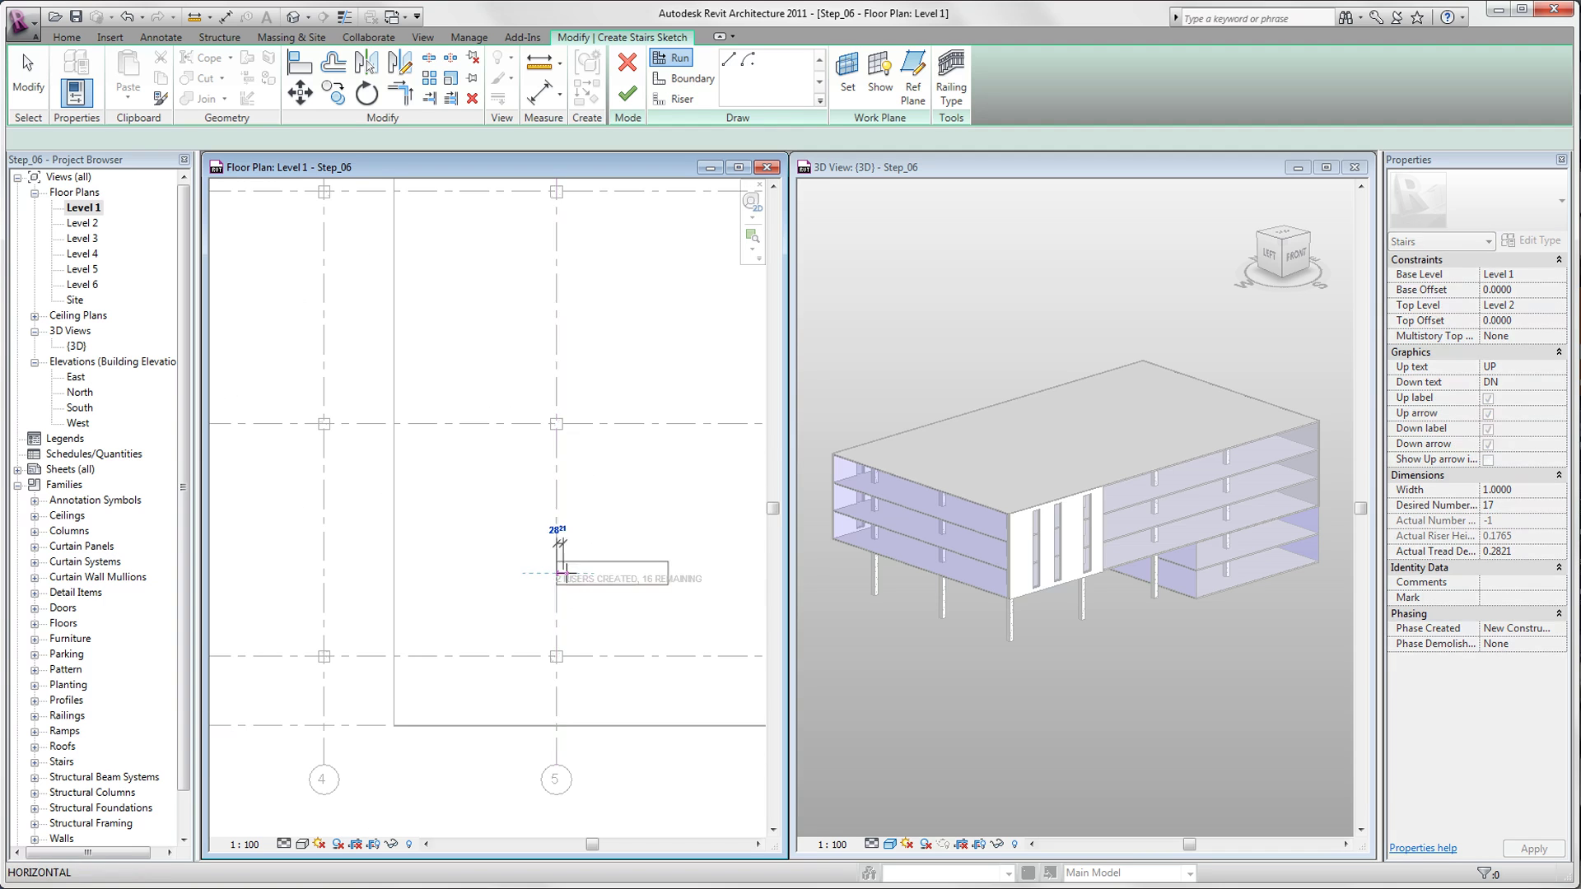
{"action": "scroll", "coordinate": [581, 574], "scroll_direction": "up", "scroll_amount": 2}
{"action": "scroll", "coordinate": [586, 571], "scroll_direction": "up", "scroll_amount": 1}
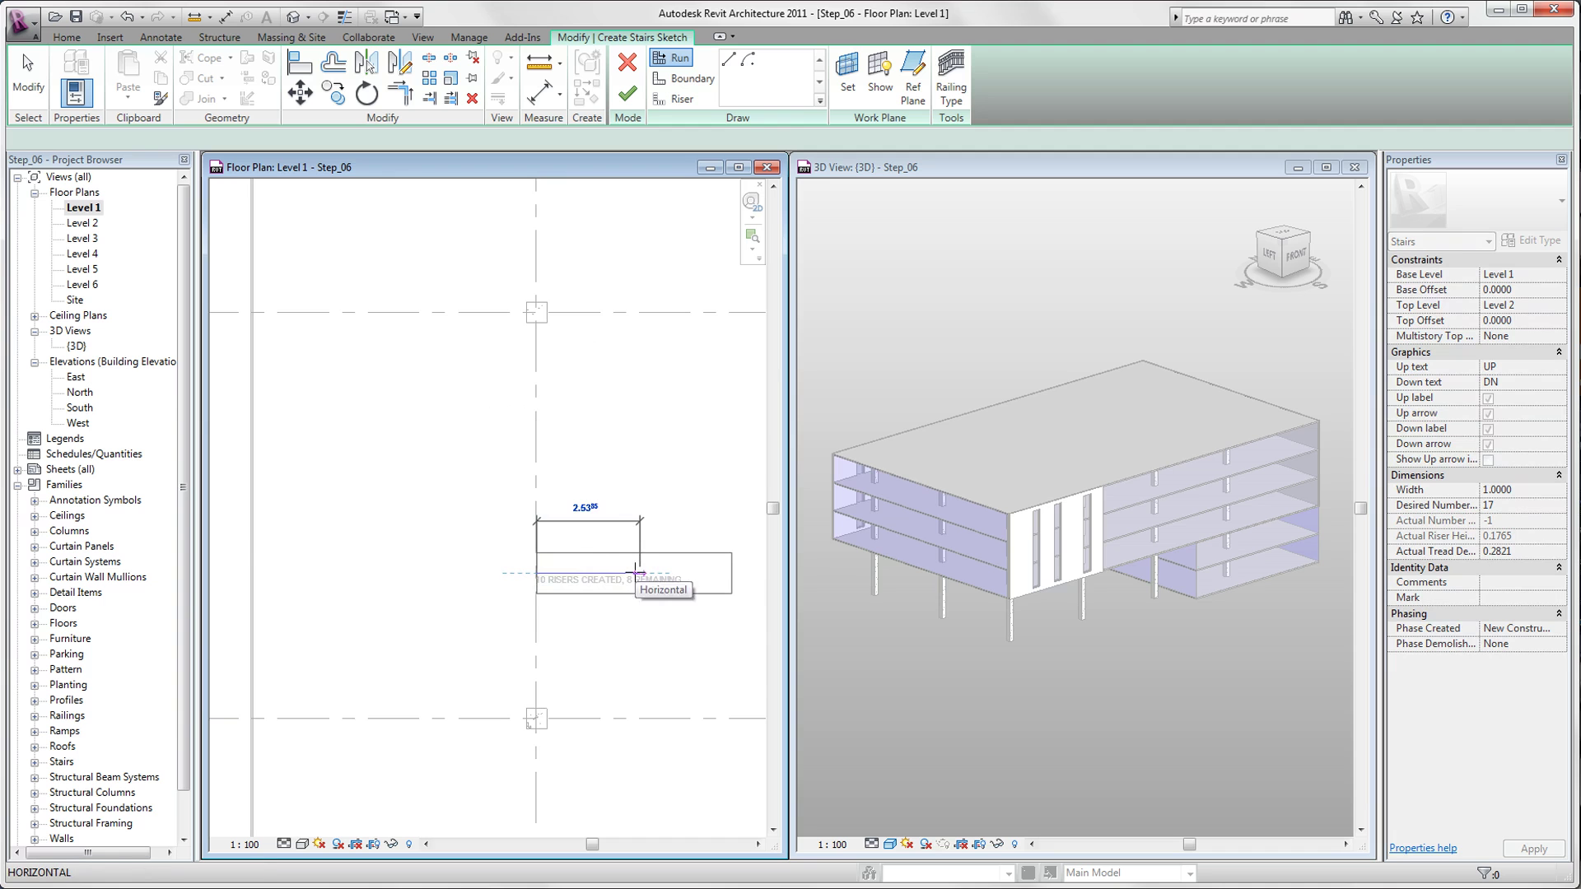
{"action": "left_click", "coordinate": [637, 573]}
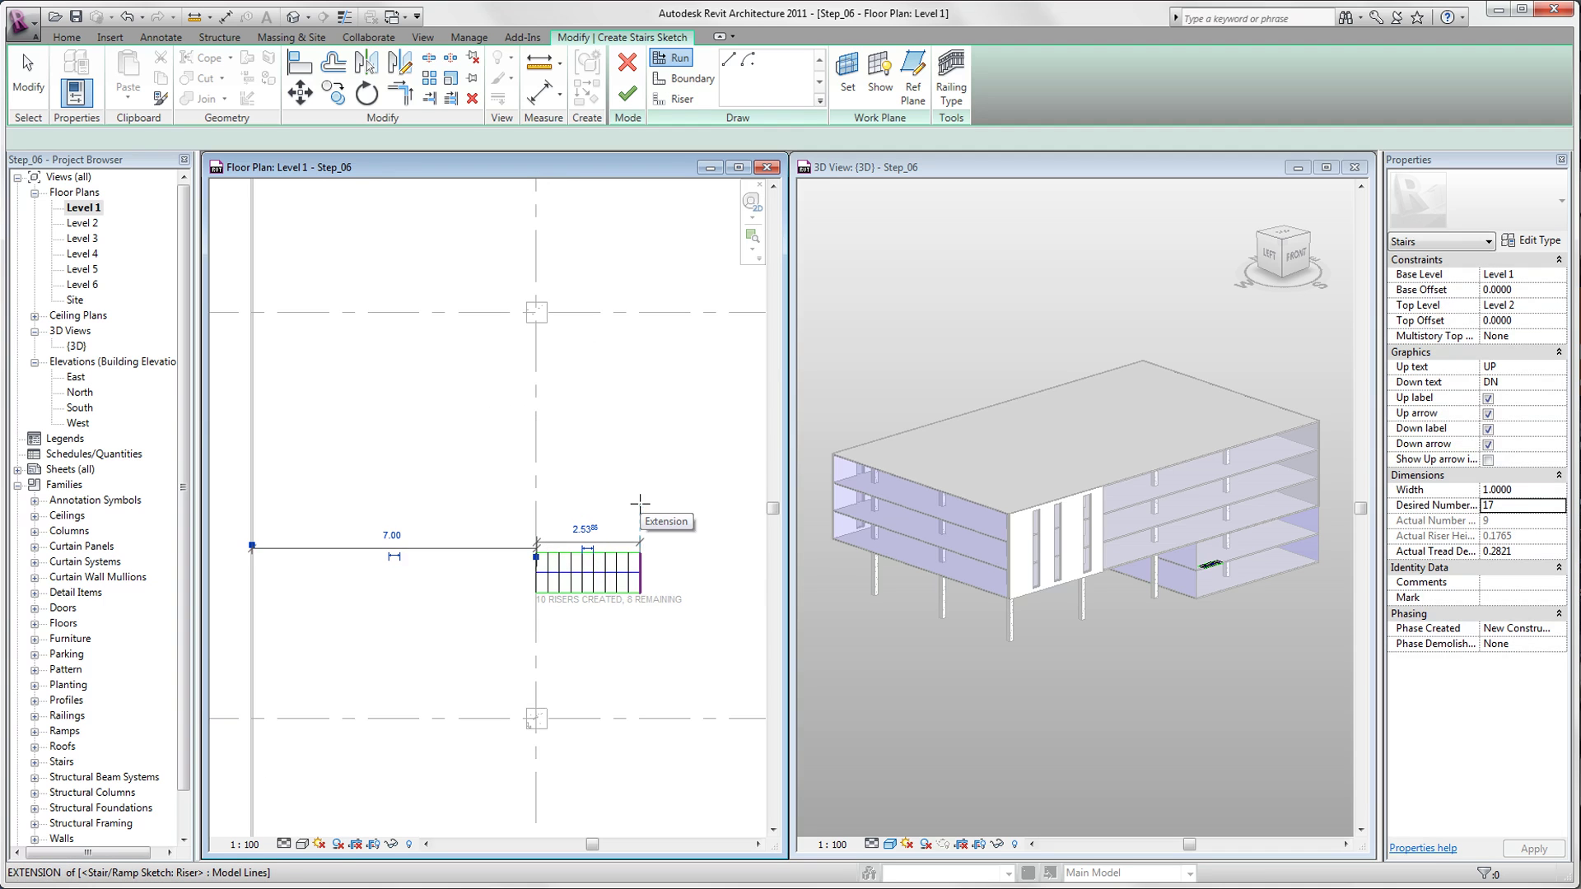
{"action": "left_click", "coordinate": [640, 503]}
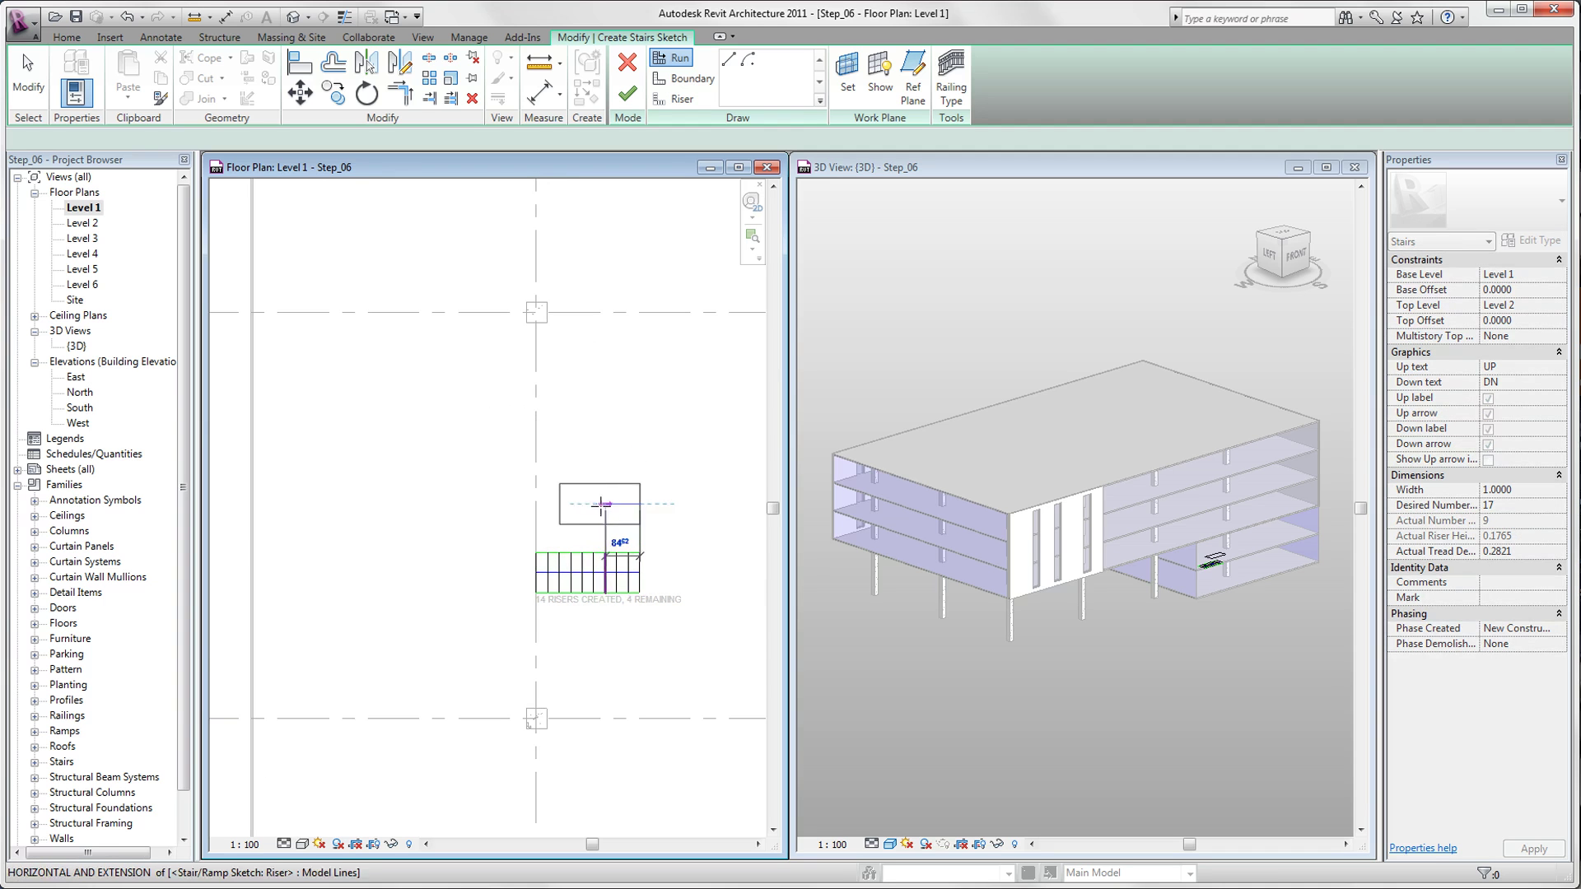
{"action": "left_click", "coordinate": [550, 503]}
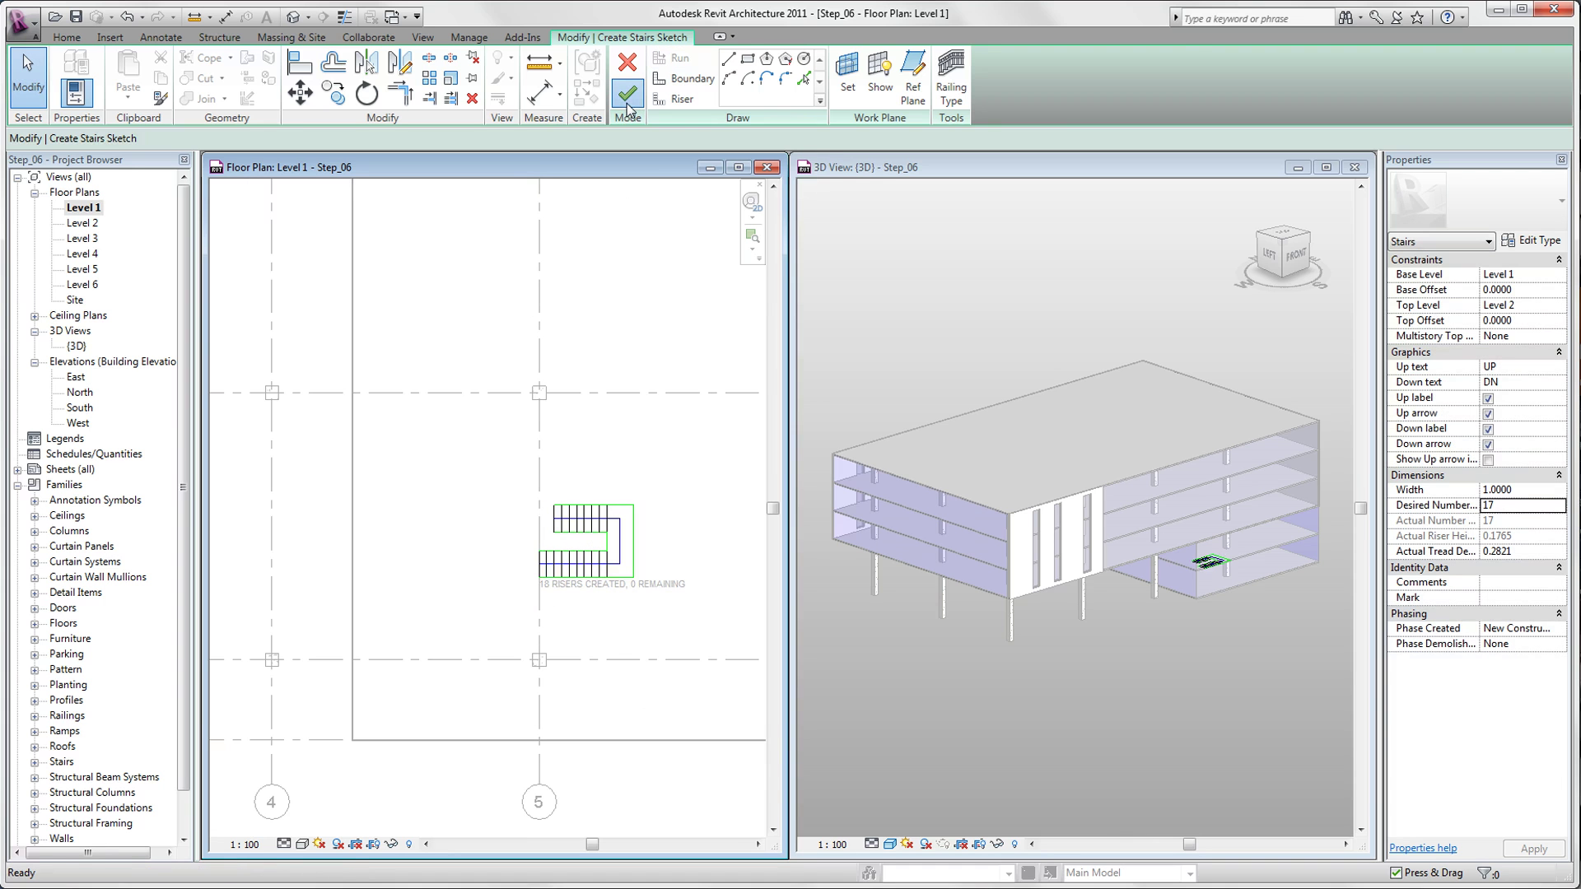
Step: Finish the Level 1 Steel Stair -MPK stair and orbit the 3D view into the lower floors
{"action": "left_click", "coordinate": [627, 114]}
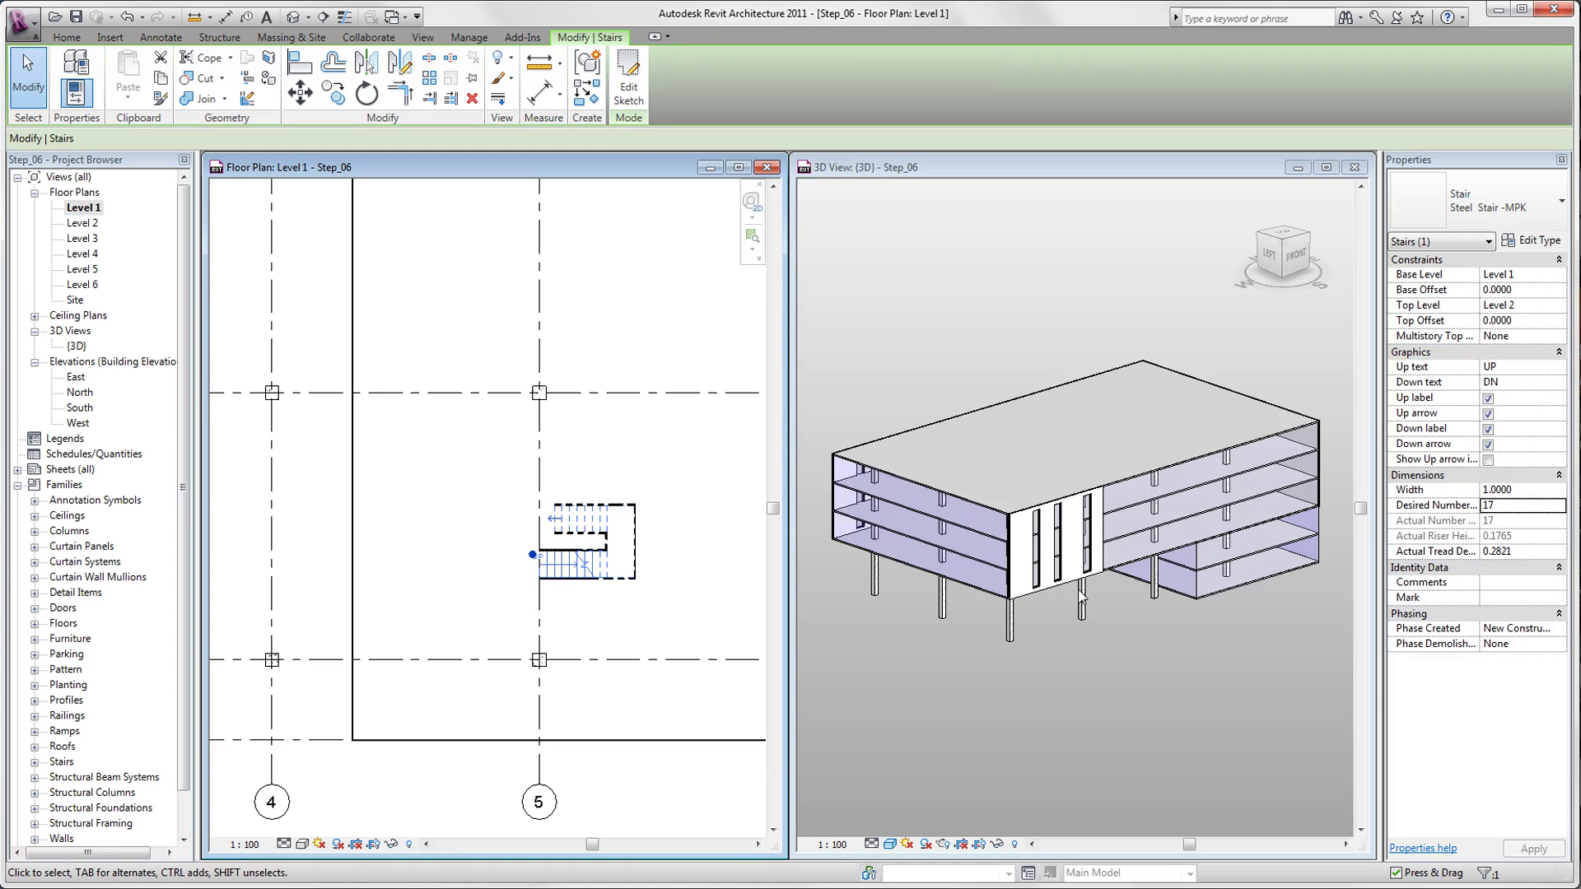
{"action": "left_click", "coordinate": [1129, 657]}
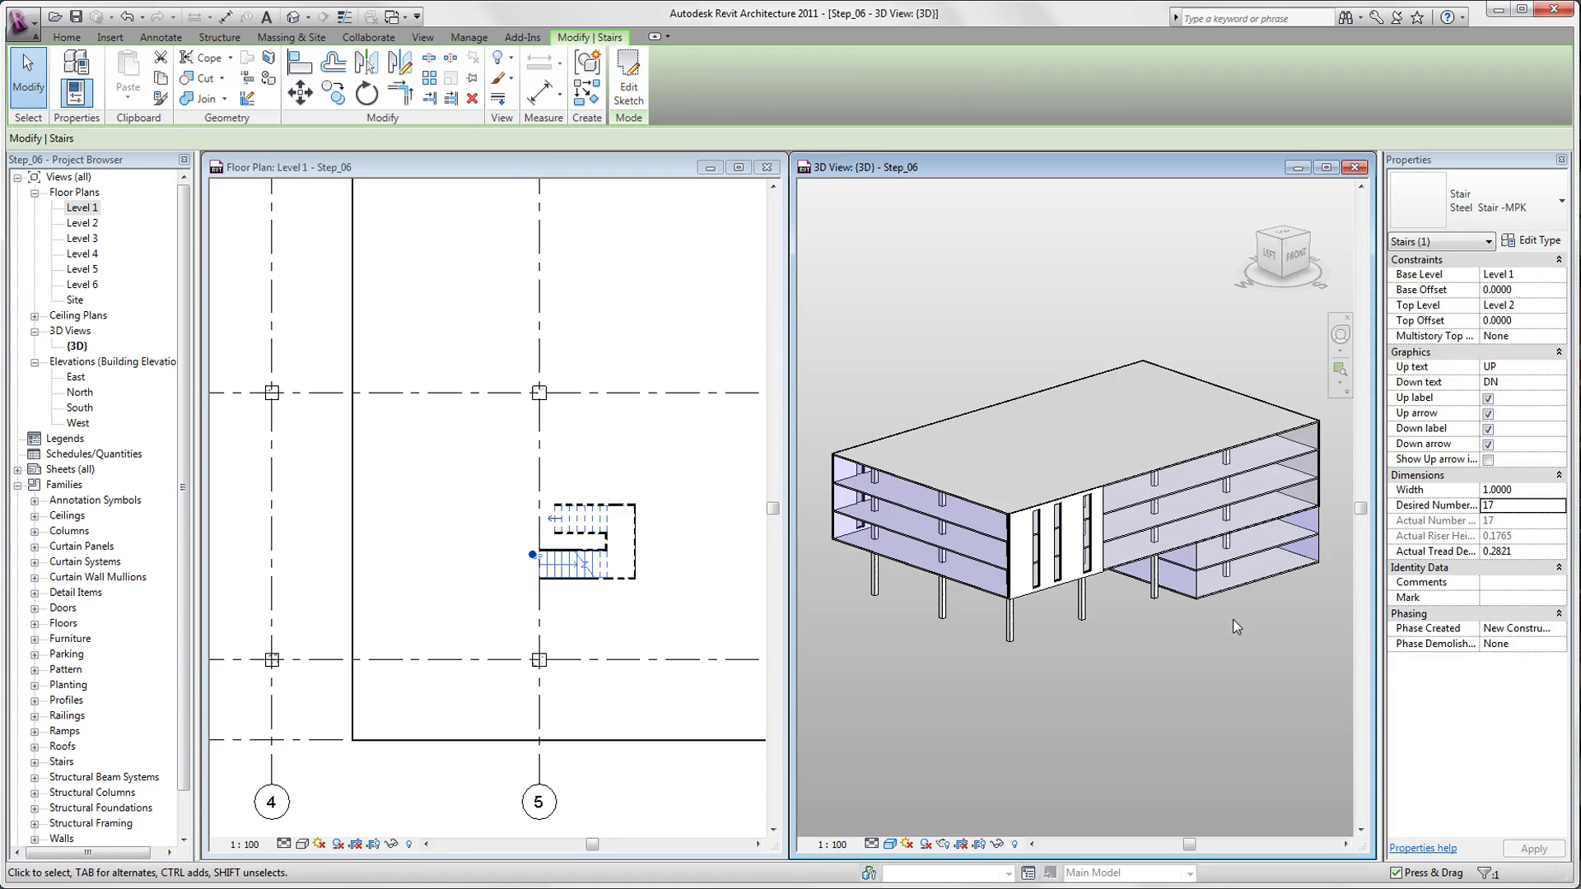
{"action": "scroll", "coordinate": [1241, 630], "scroll_direction": "up", "scroll_amount": 5}
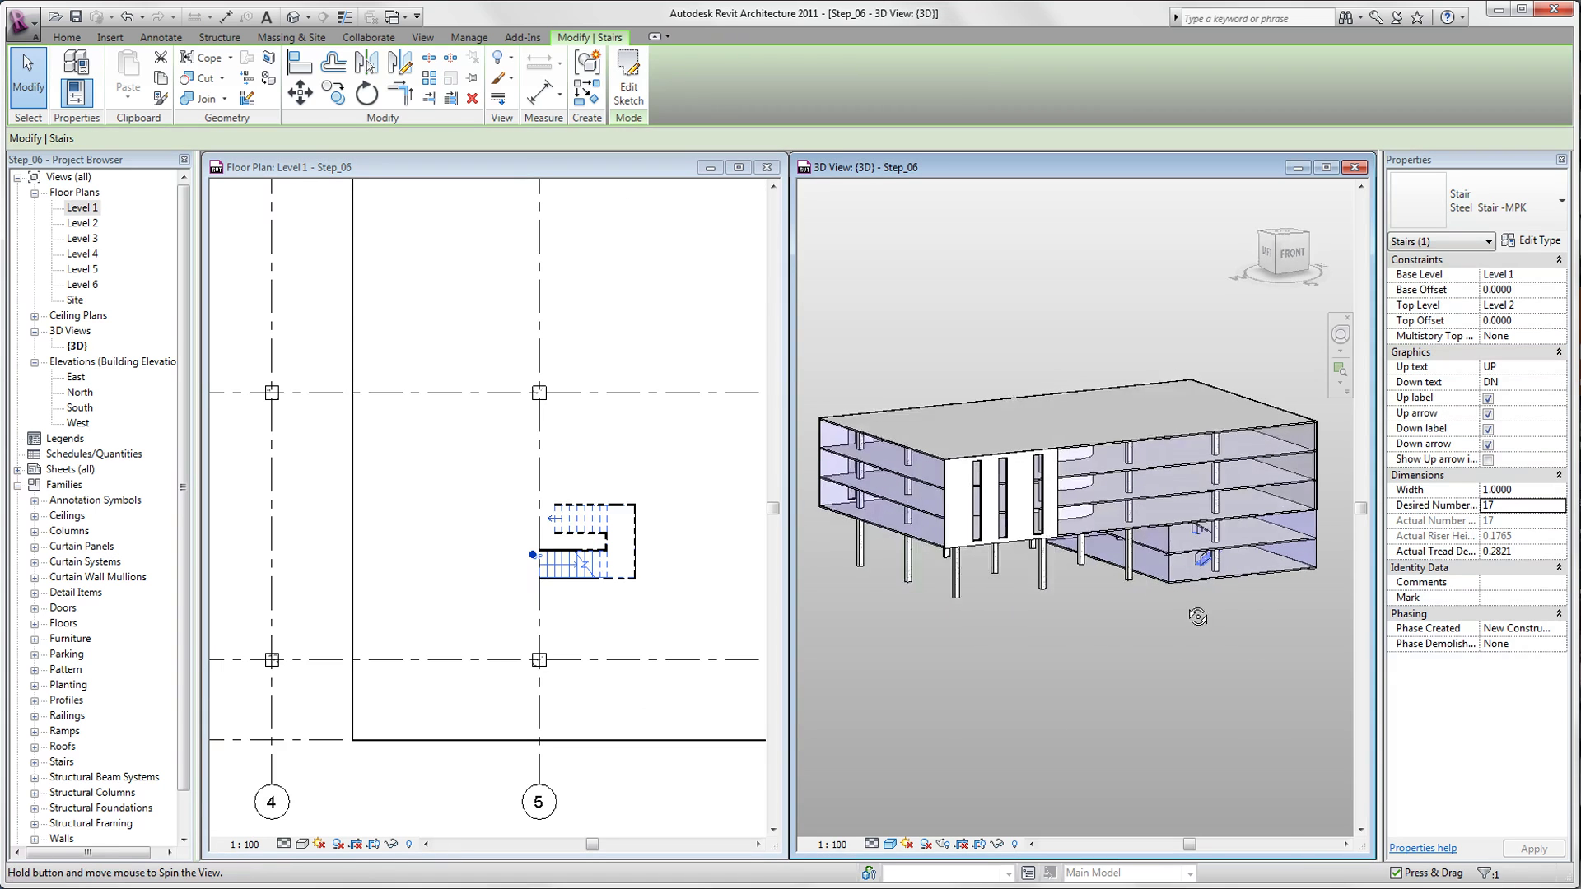
{"action": "scroll", "coordinate": [1203, 560], "scroll_direction": "down", "scroll_amount": 2}
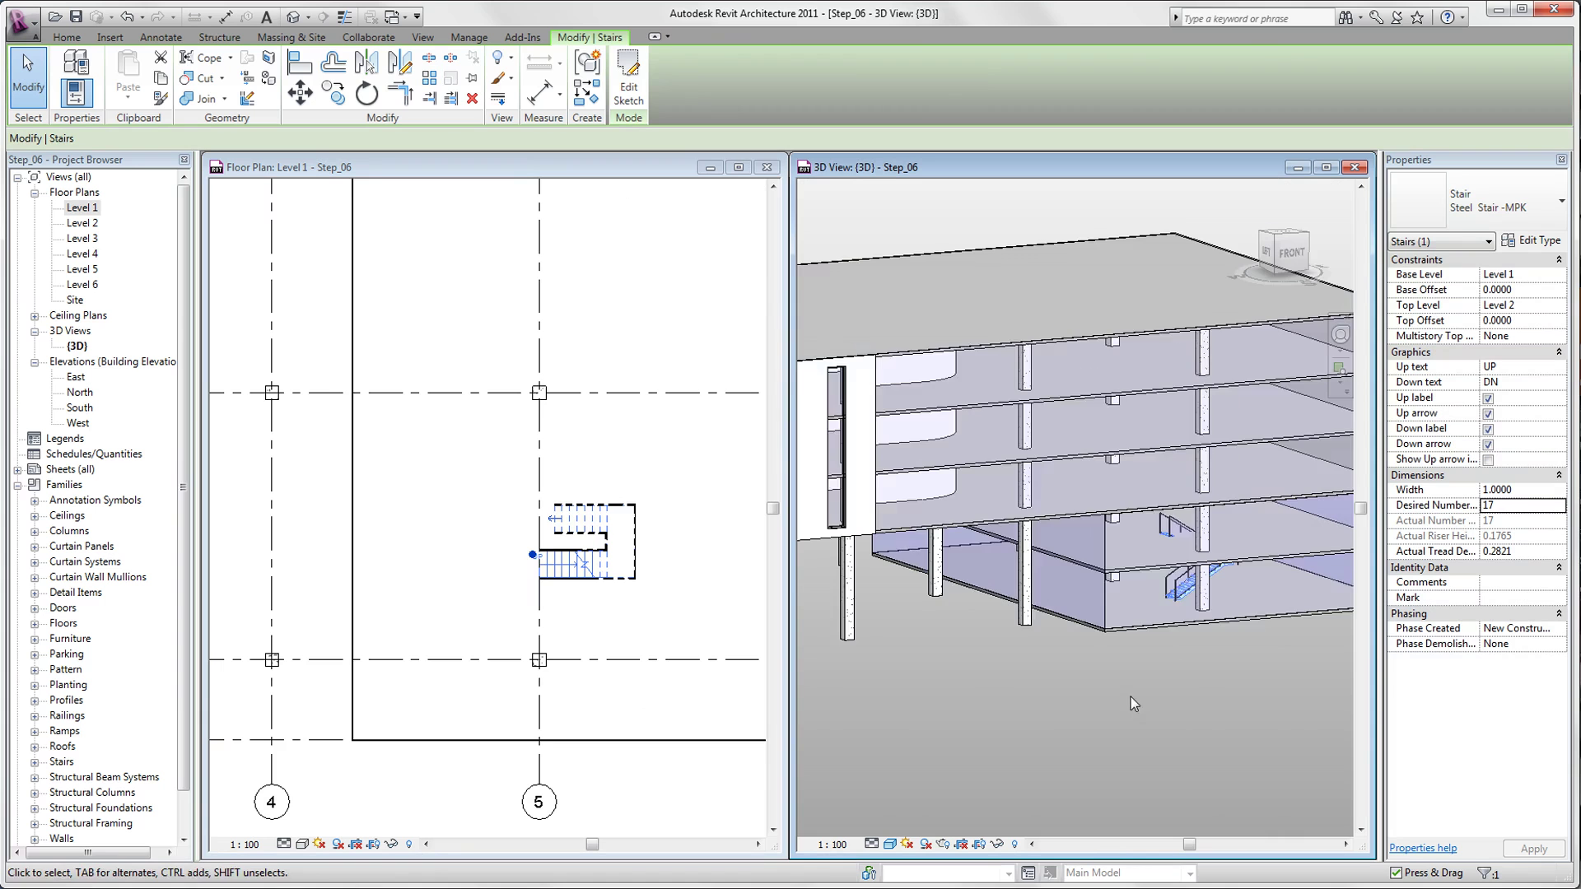
{"action": "middle_click_drag", "start_coordinate": [1130, 697], "coordinate": [1188, 716], "text": "shift"}
{"action": "left_click", "coordinate": [1181, 708]}
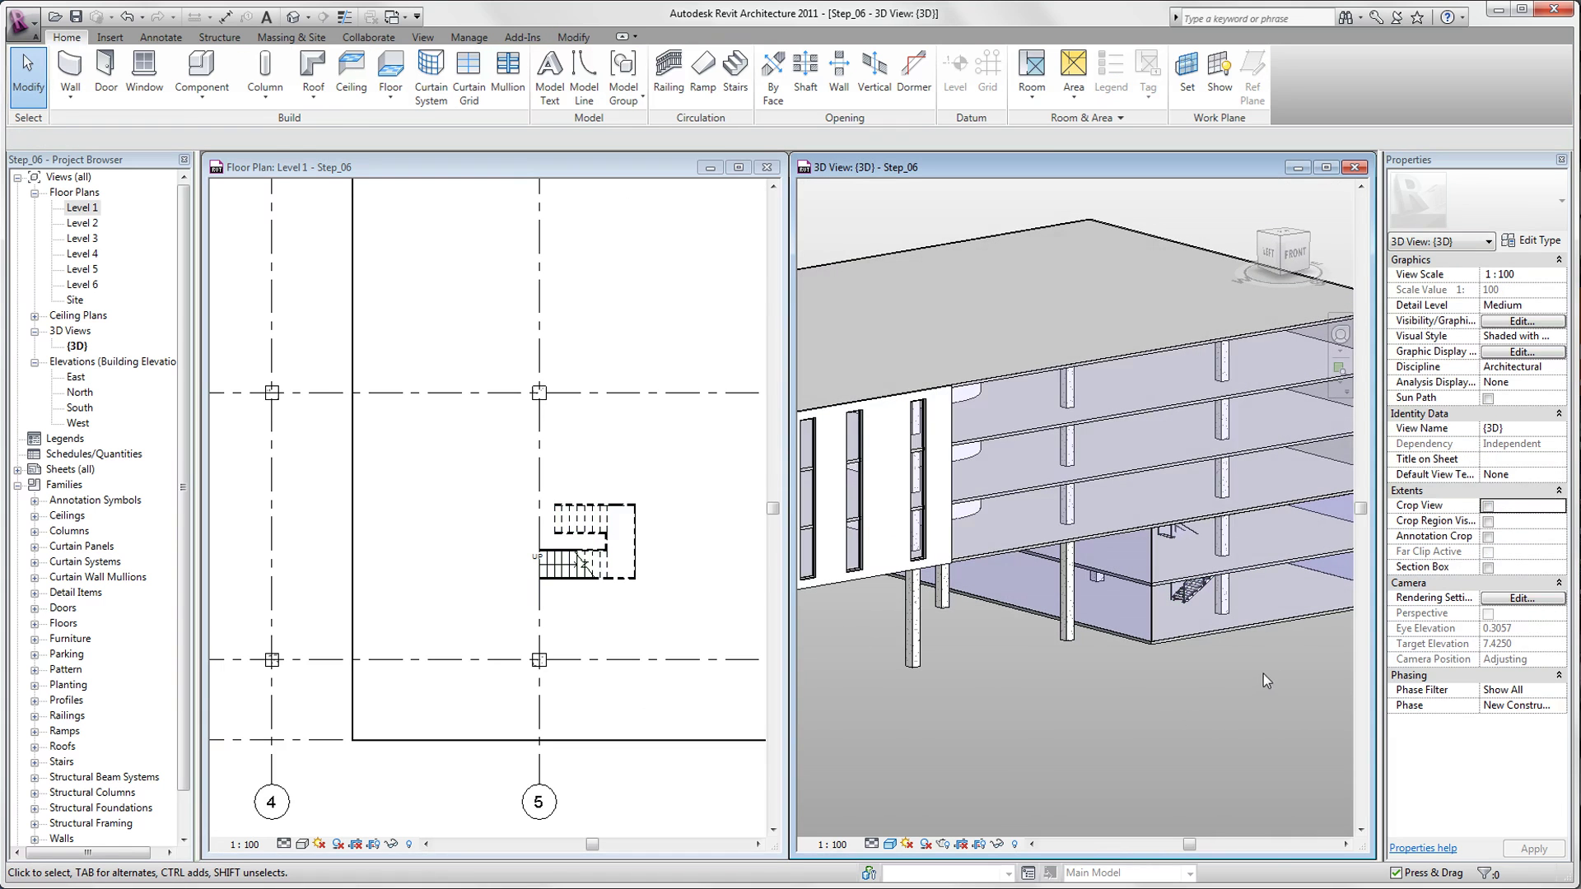
Step: Enable the 3D view's section box and pull its front face back to expose the stair
{"action": "left_click", "coordinate": [1486, 569]}
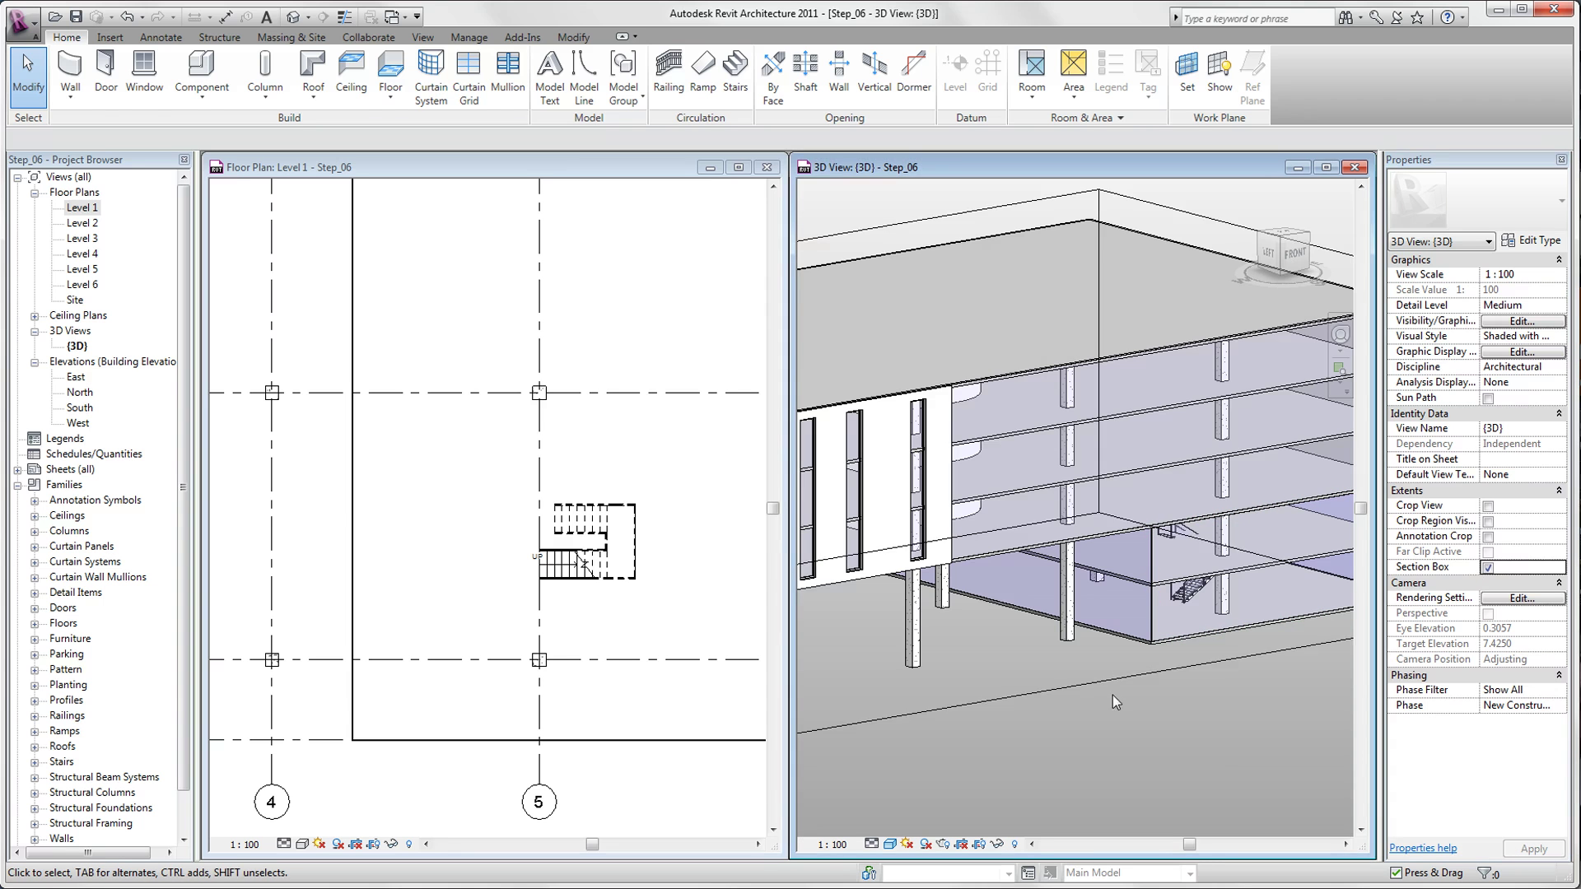
{"action": "left_click", "coordinate": [1102, 680]}
{"action": "scroll", "coordinate": [1115, 659], "scroll_direction": "down", "scroll_amount": 2}
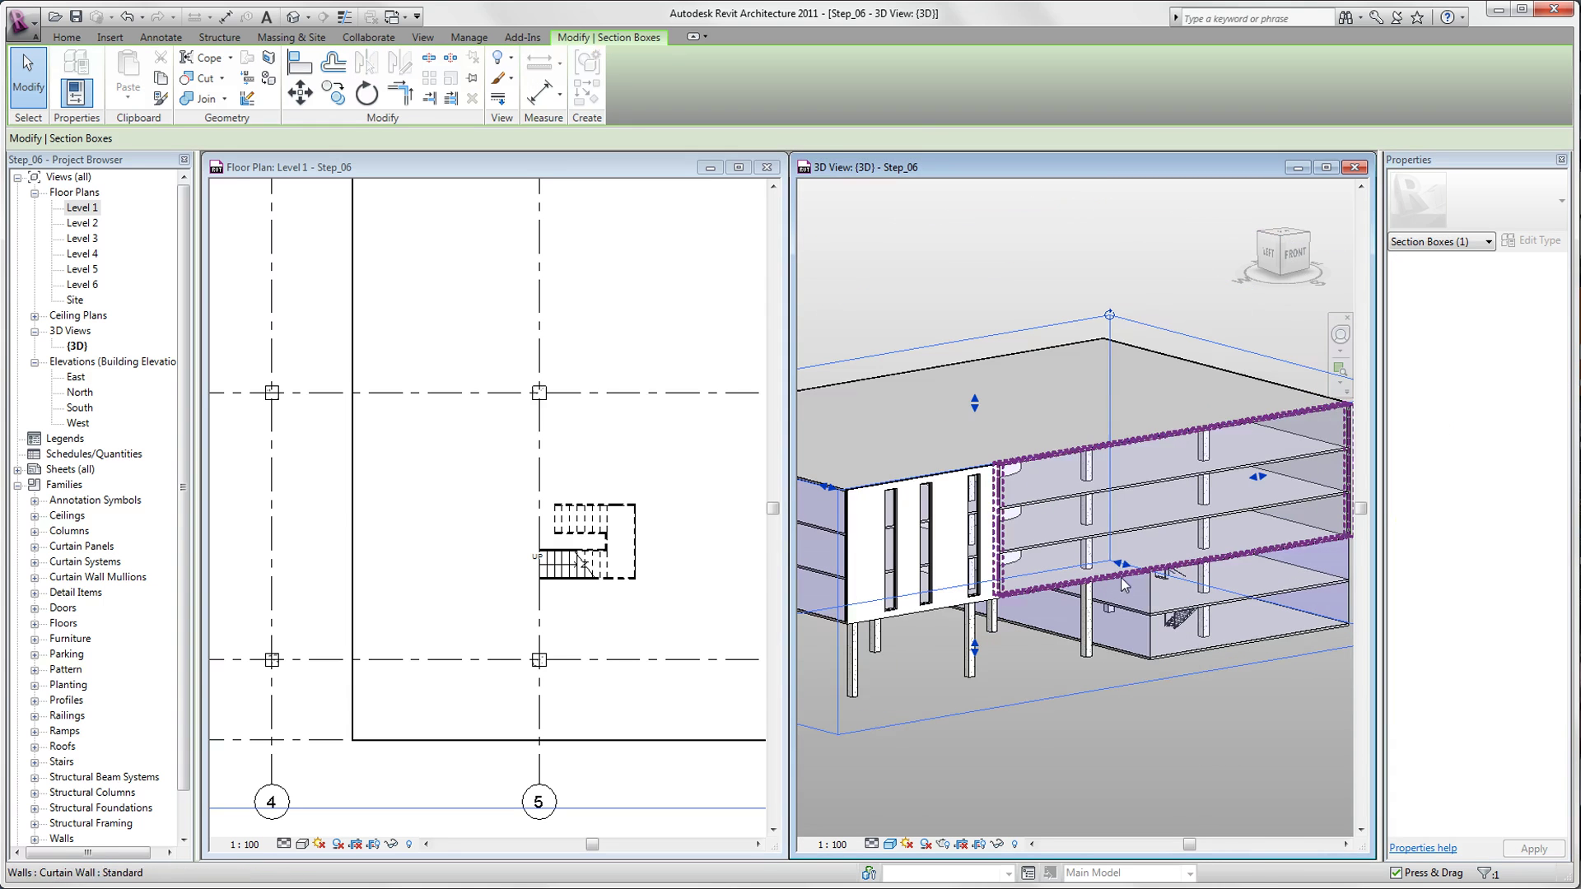
{"action": "left_click_drag", "start_coordinate": [1125, 571], "coordinate": [1065, 549]}
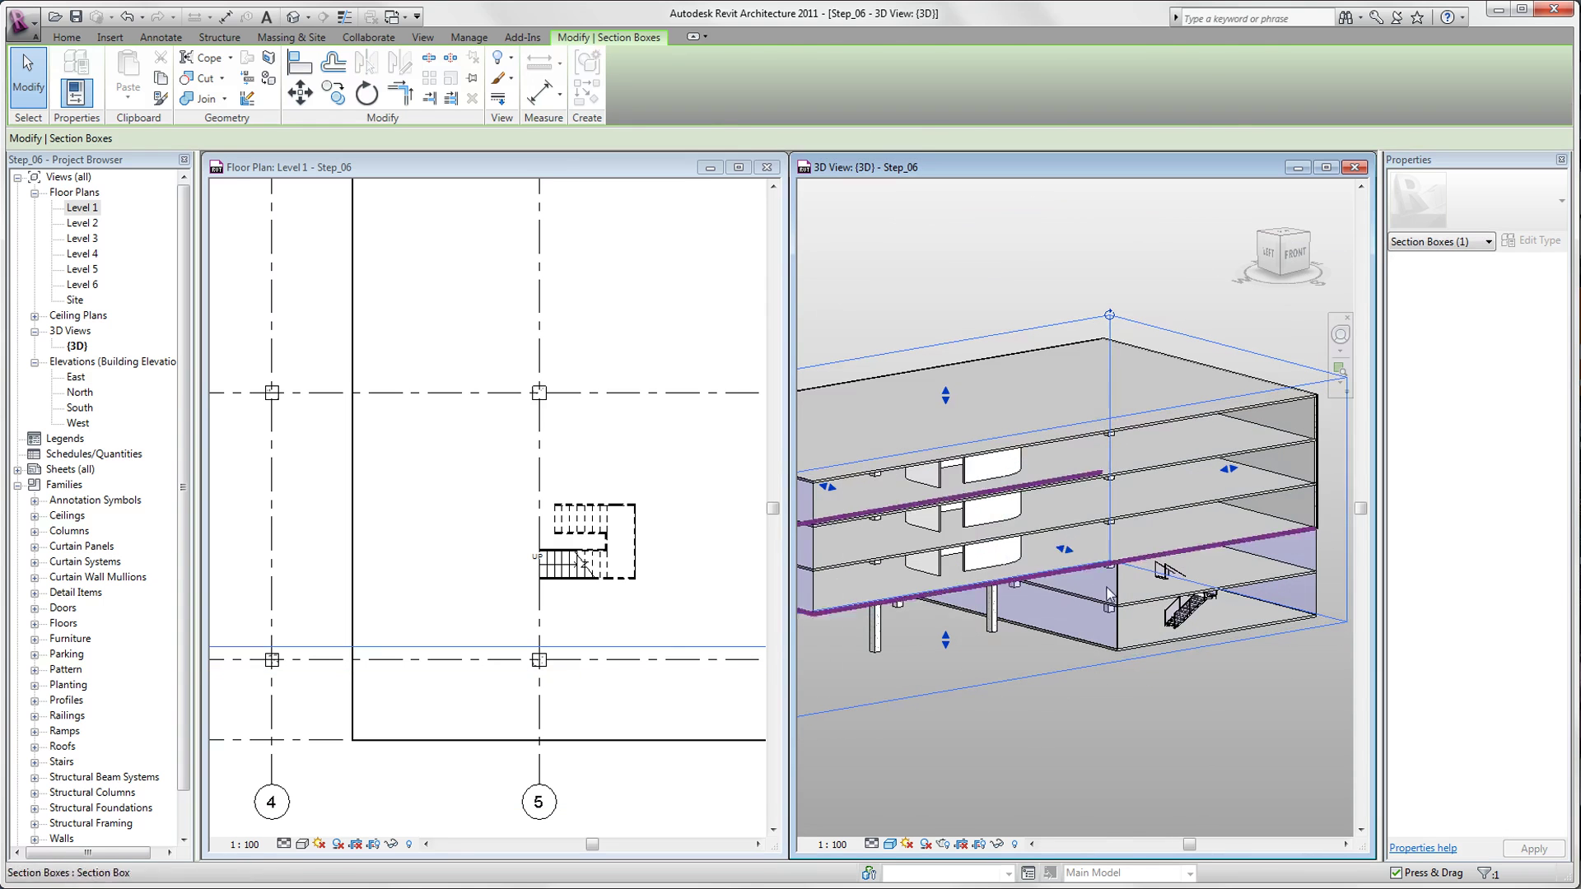
{"action": "left_click", "coordinate": [1200, 719]}
{"action": "scroll", "coordinate": [1183, 720], "scroll_direction": "up", "scroll_amount": 3}
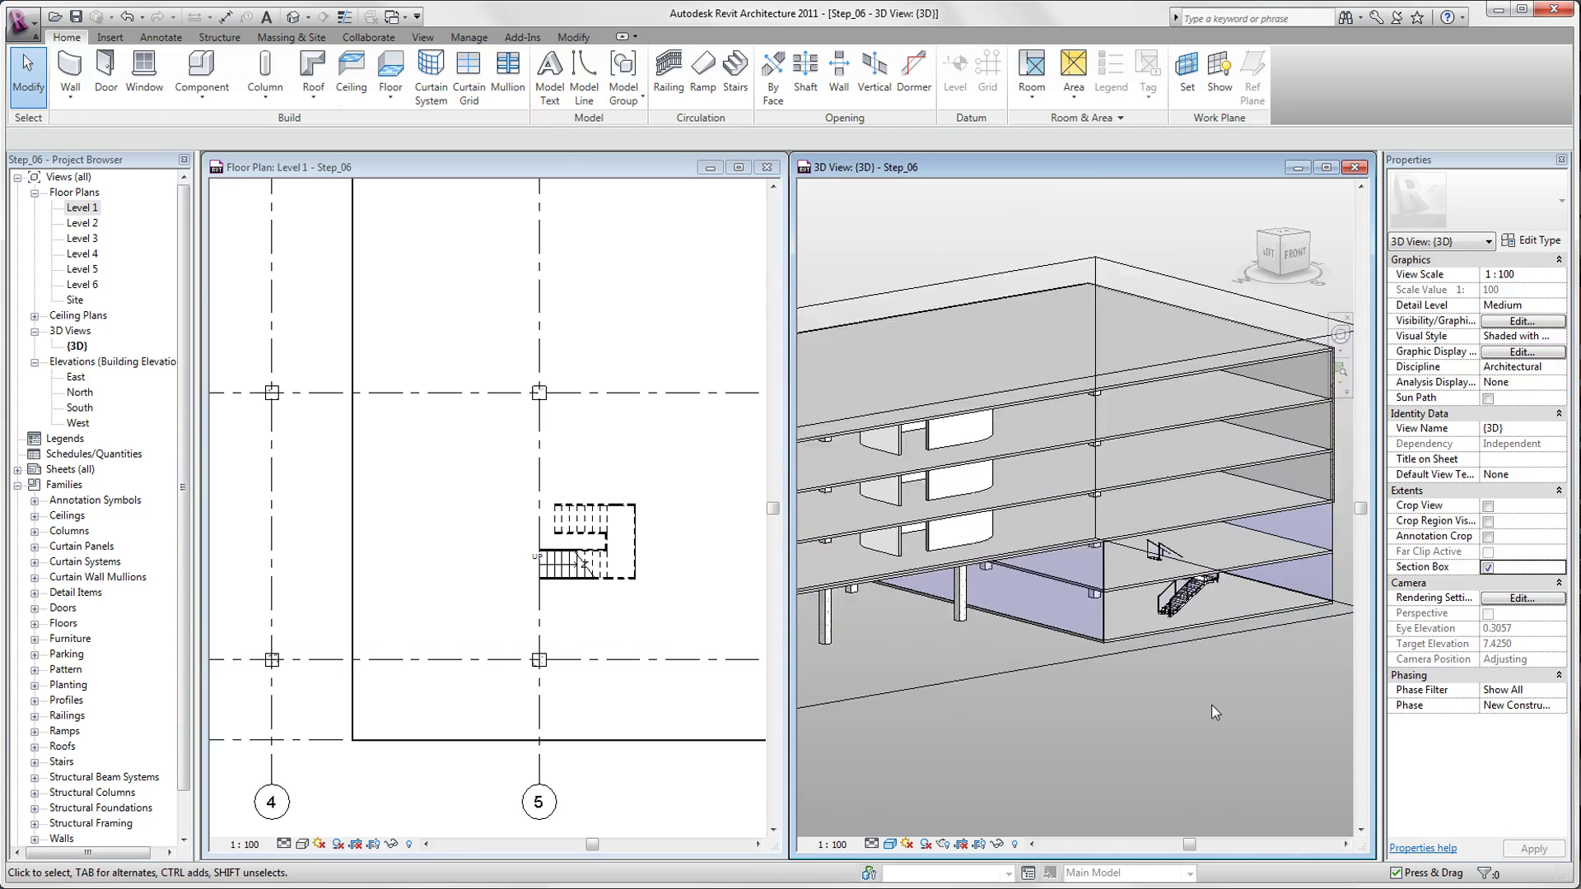
{"action": "middle_click_drag", "start_coordinate": [1217, 715], "coordinate": [1175, 684], "text": "shift"}
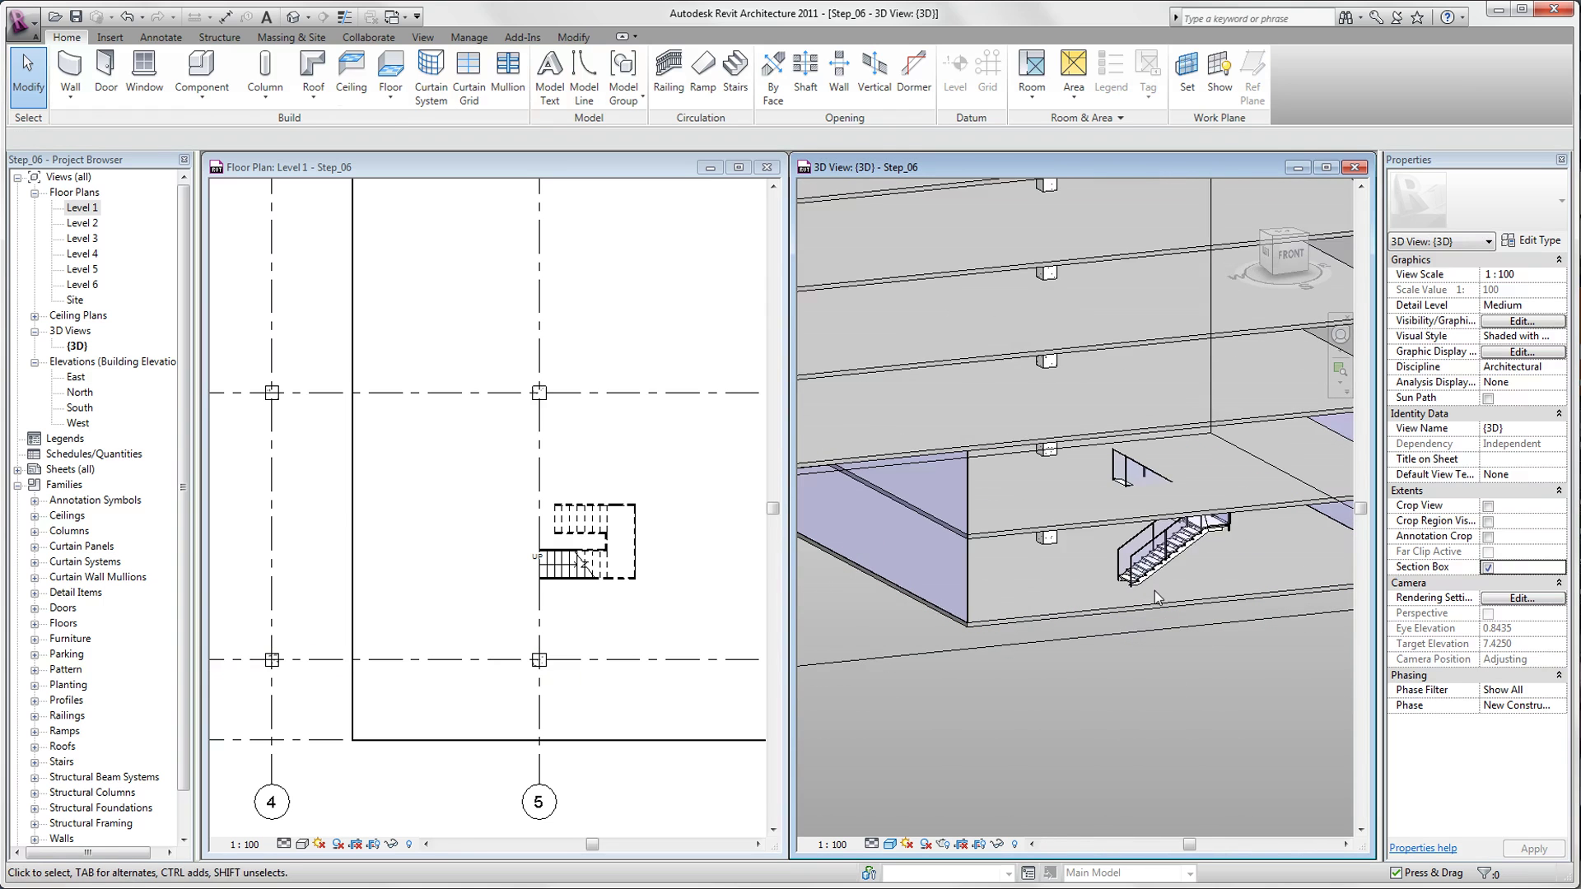
Step: Set the steel stair's Multistory Top Level to Level 5
{"action": "left_click", "coordinate": [1161, 566]}
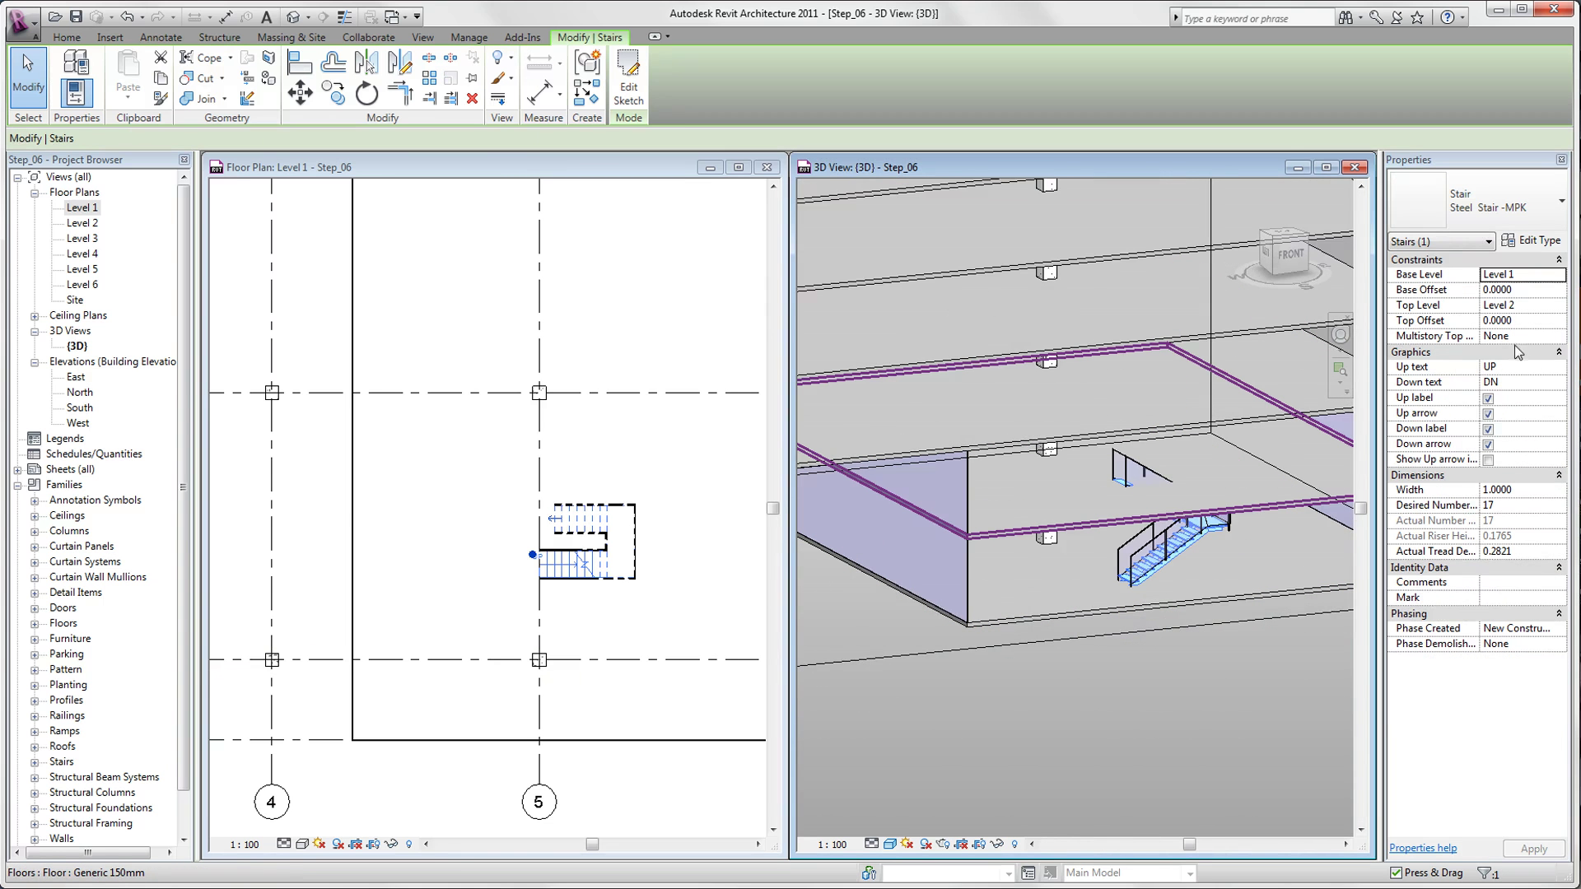
{"action": "left_click", "coordinate": [1558, 337]}
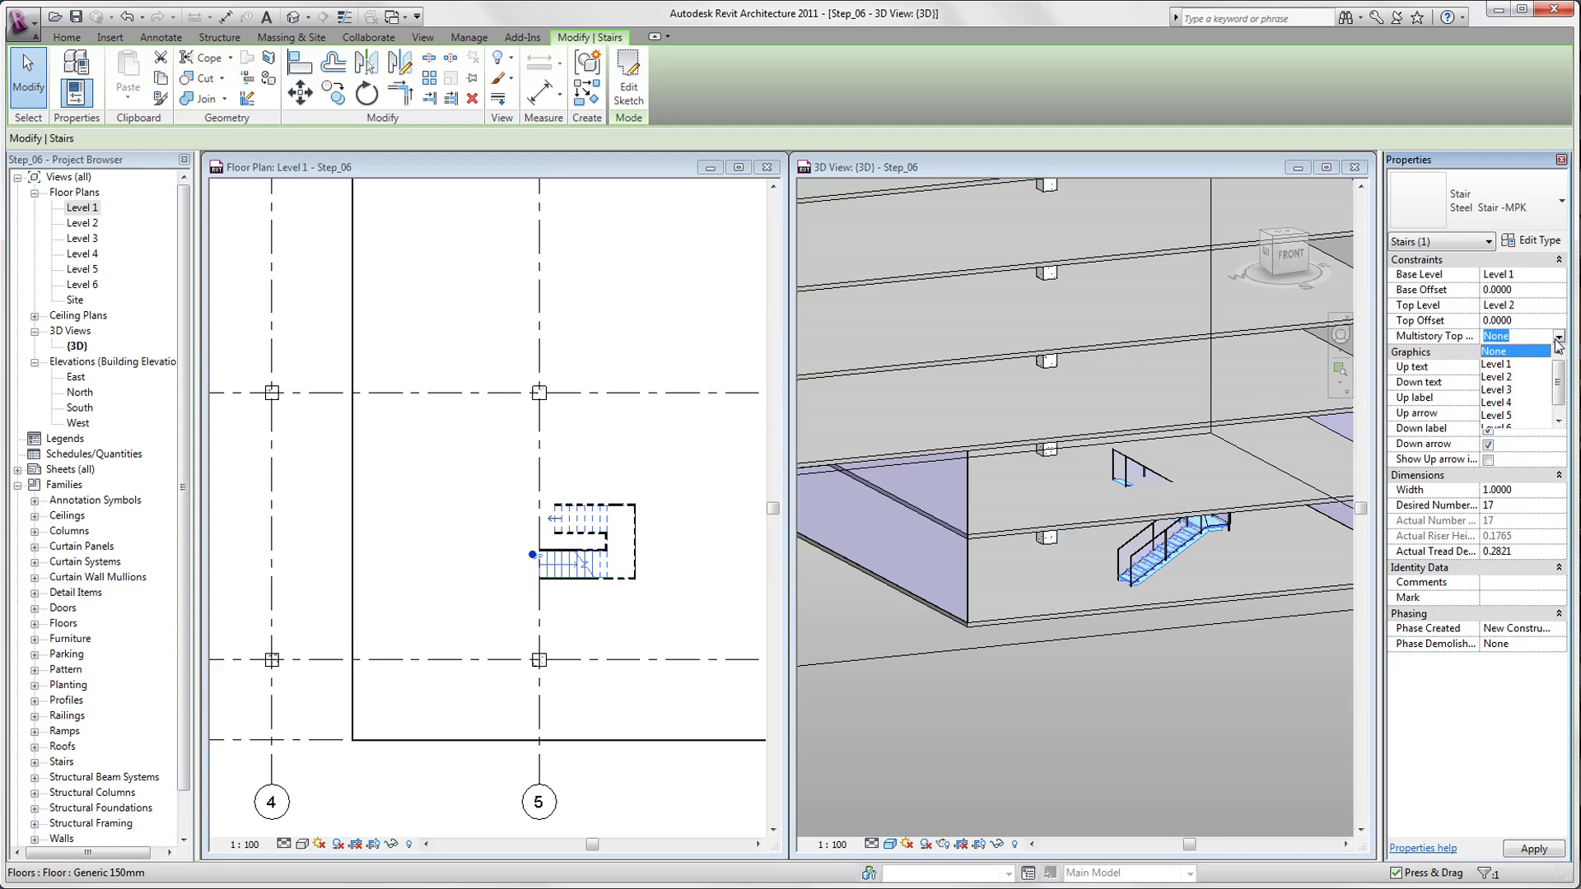
{"action": "left_click", "coordinate": [1505, 416]}
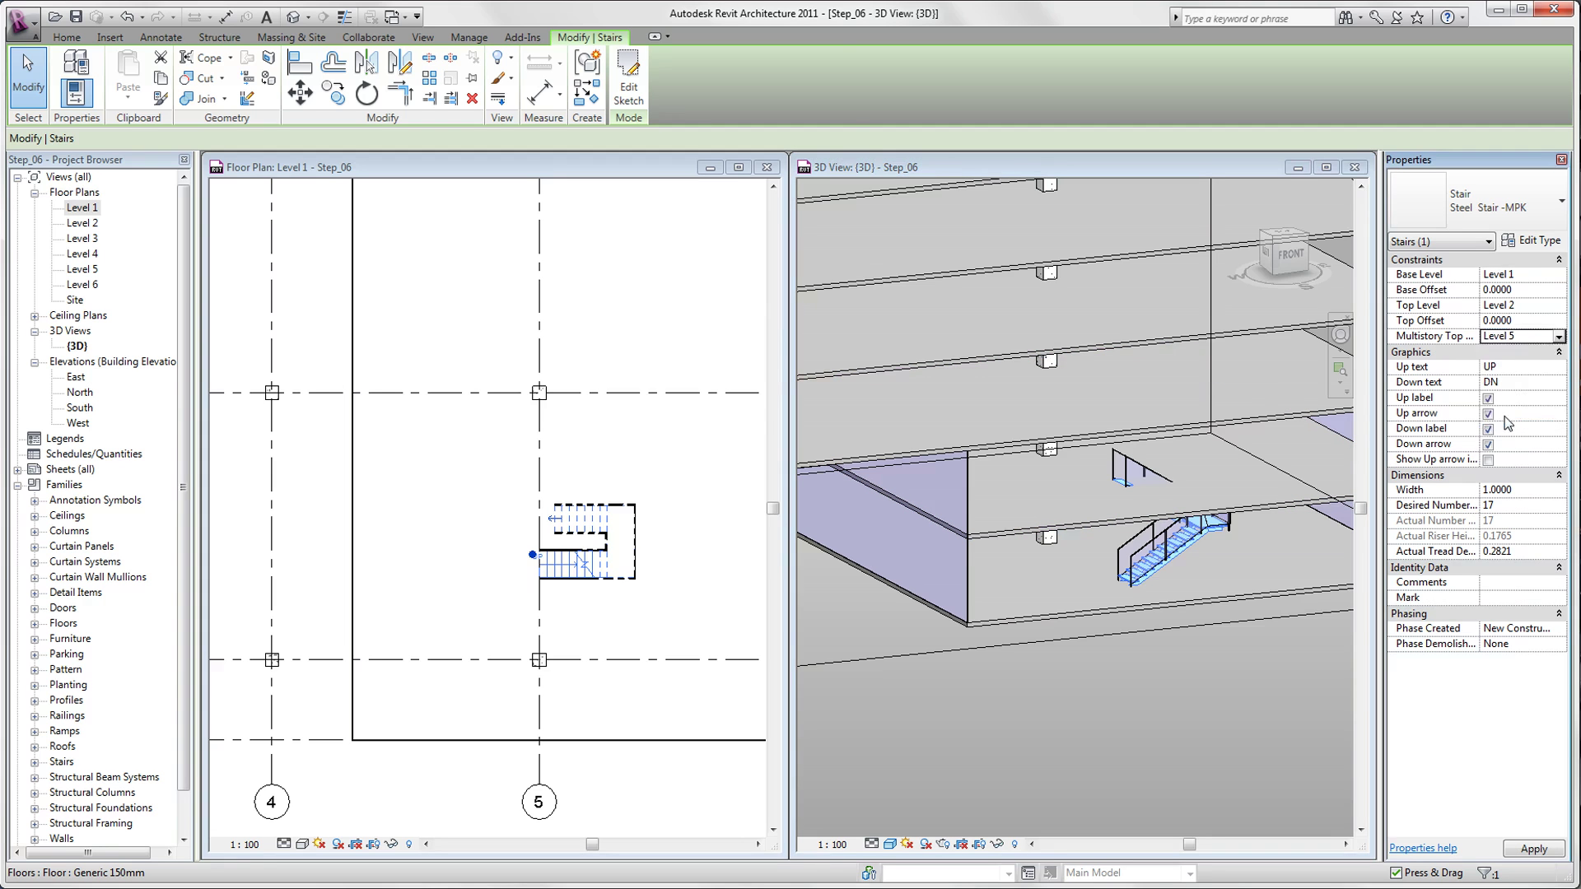
{"action": "left_click", "coordinate": [1110, 720]}
{"action": "scroll", "coordinate": [1111, 720], "scroll_direction": "down", "scroll_amount": 2}
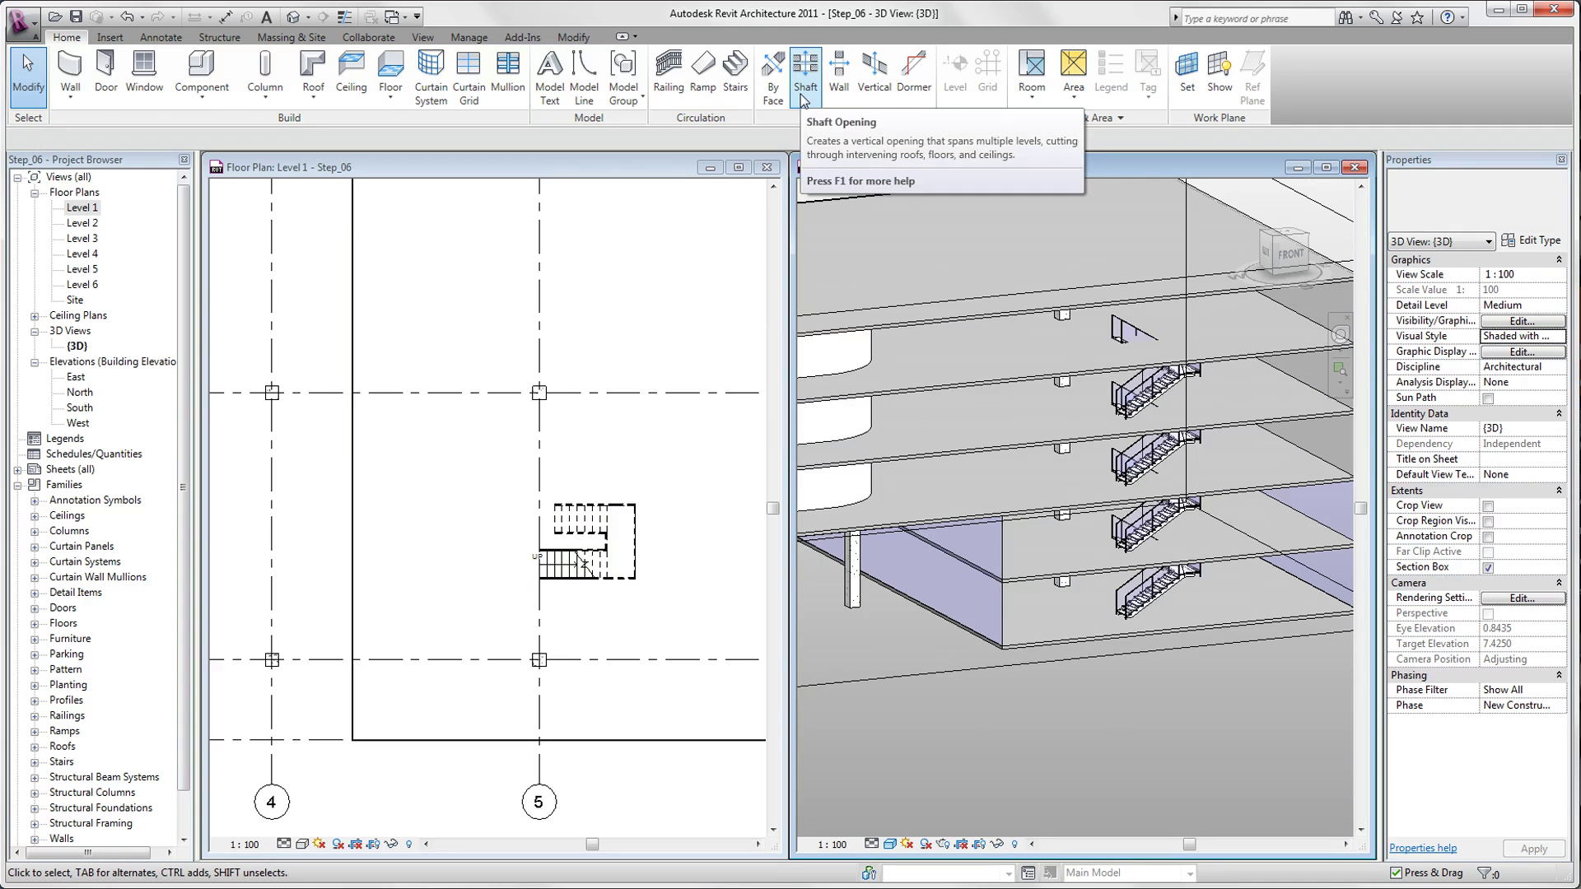
Step: Sketch a rectangular shaft boundary around the stair in the Level 1 plan
{"action": "left_click", "coordinate": [803, 97]}
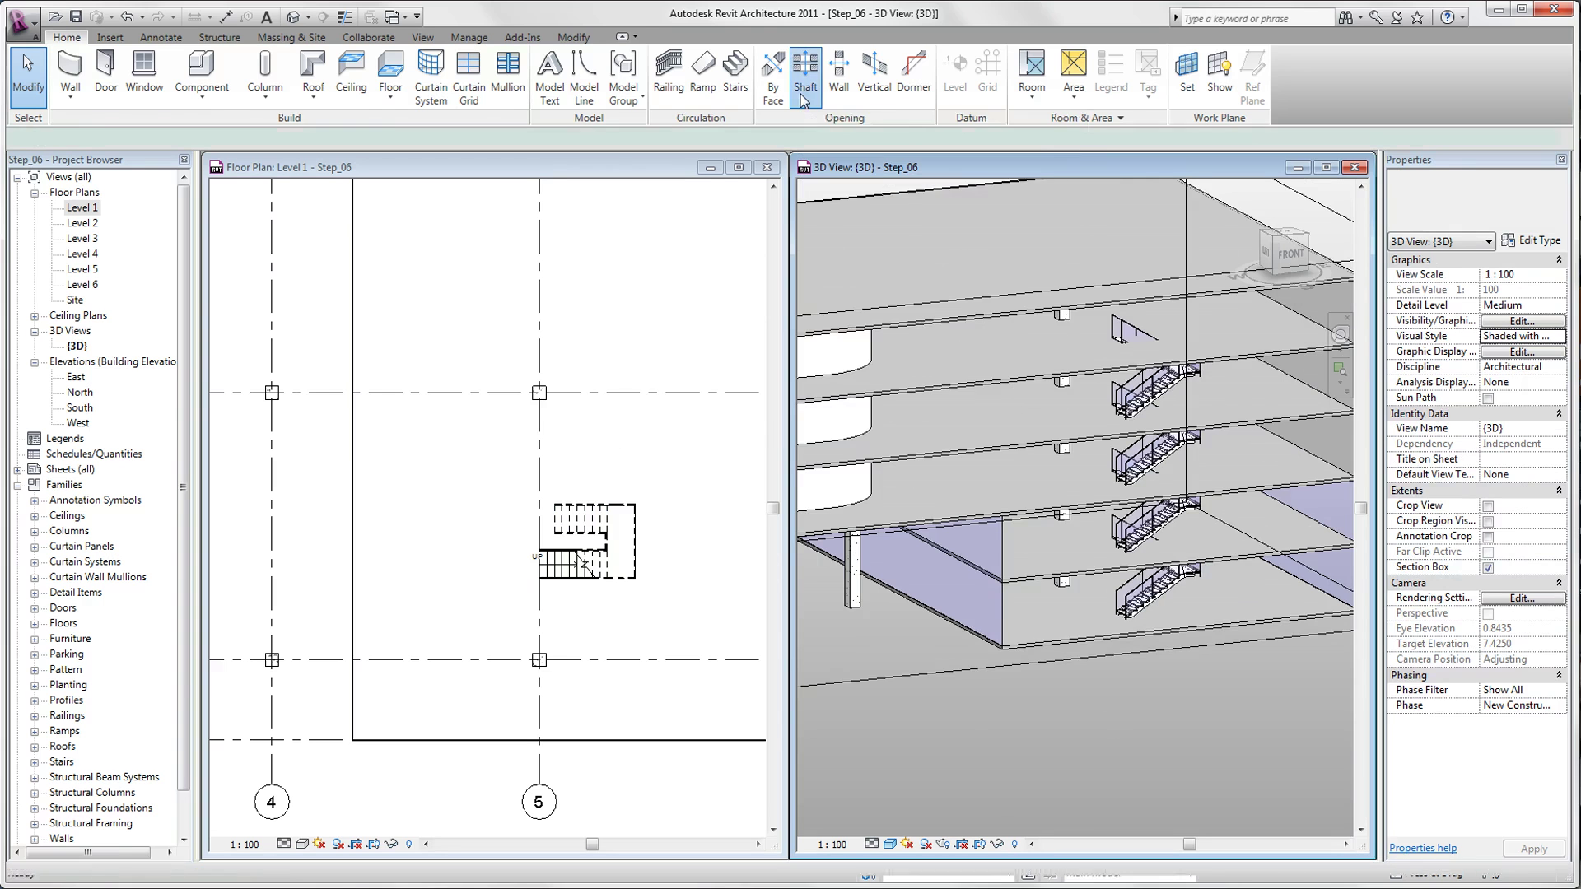
{"action": "left_click", "coordinate": [554, 497]}
{"action": "scroll", "coordinate": [548, 569], "scroll_direction": "up", "scroll_amount": 3}
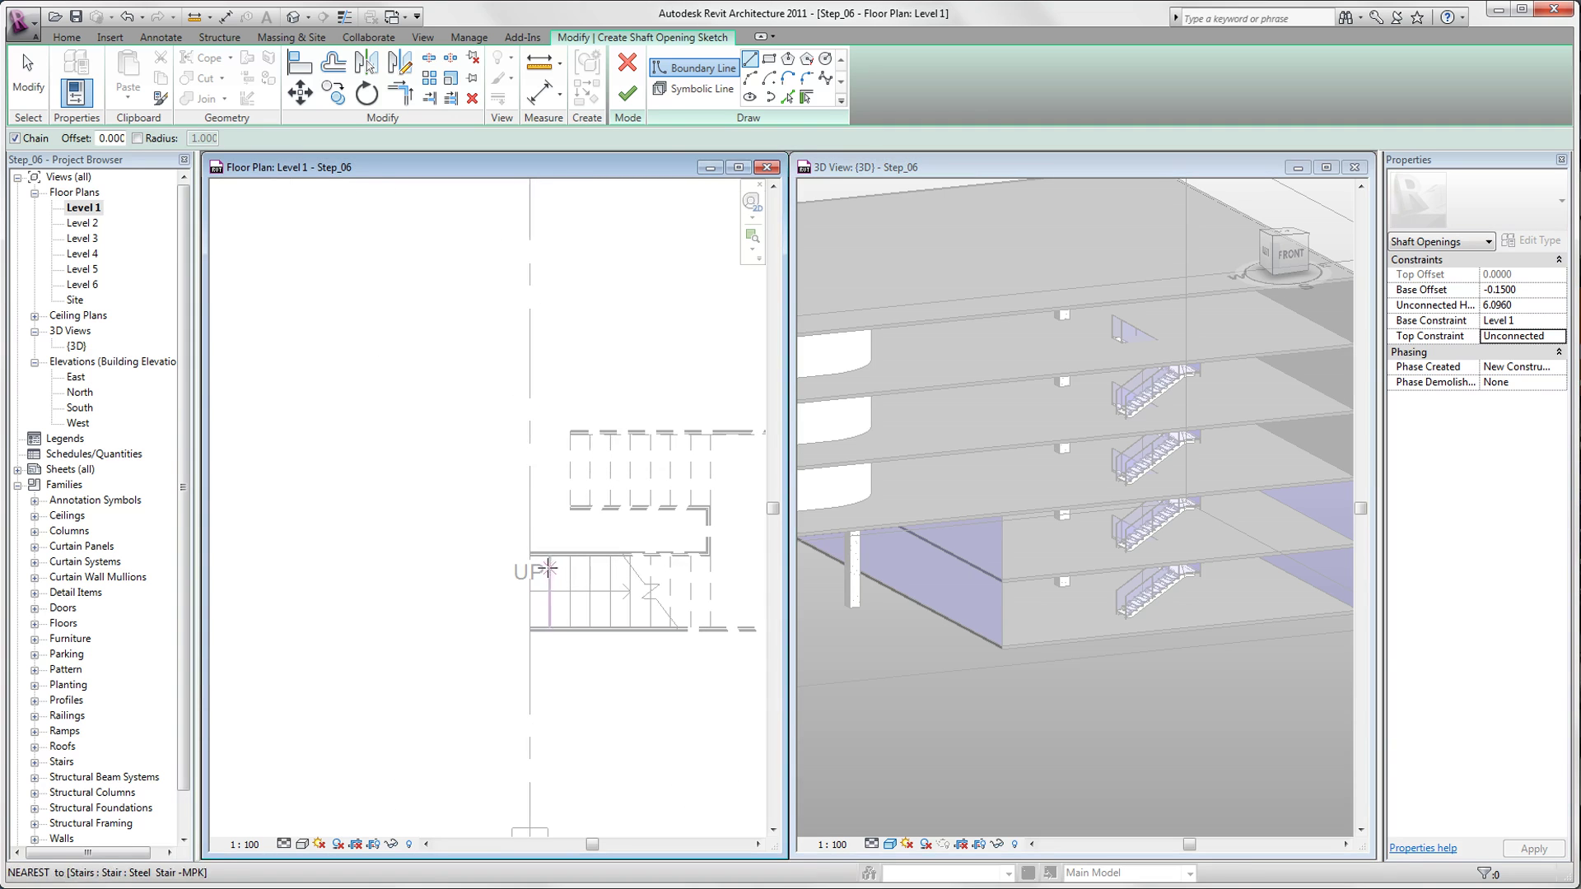
{"action": "left_click", "coordinate": [769, 59]}
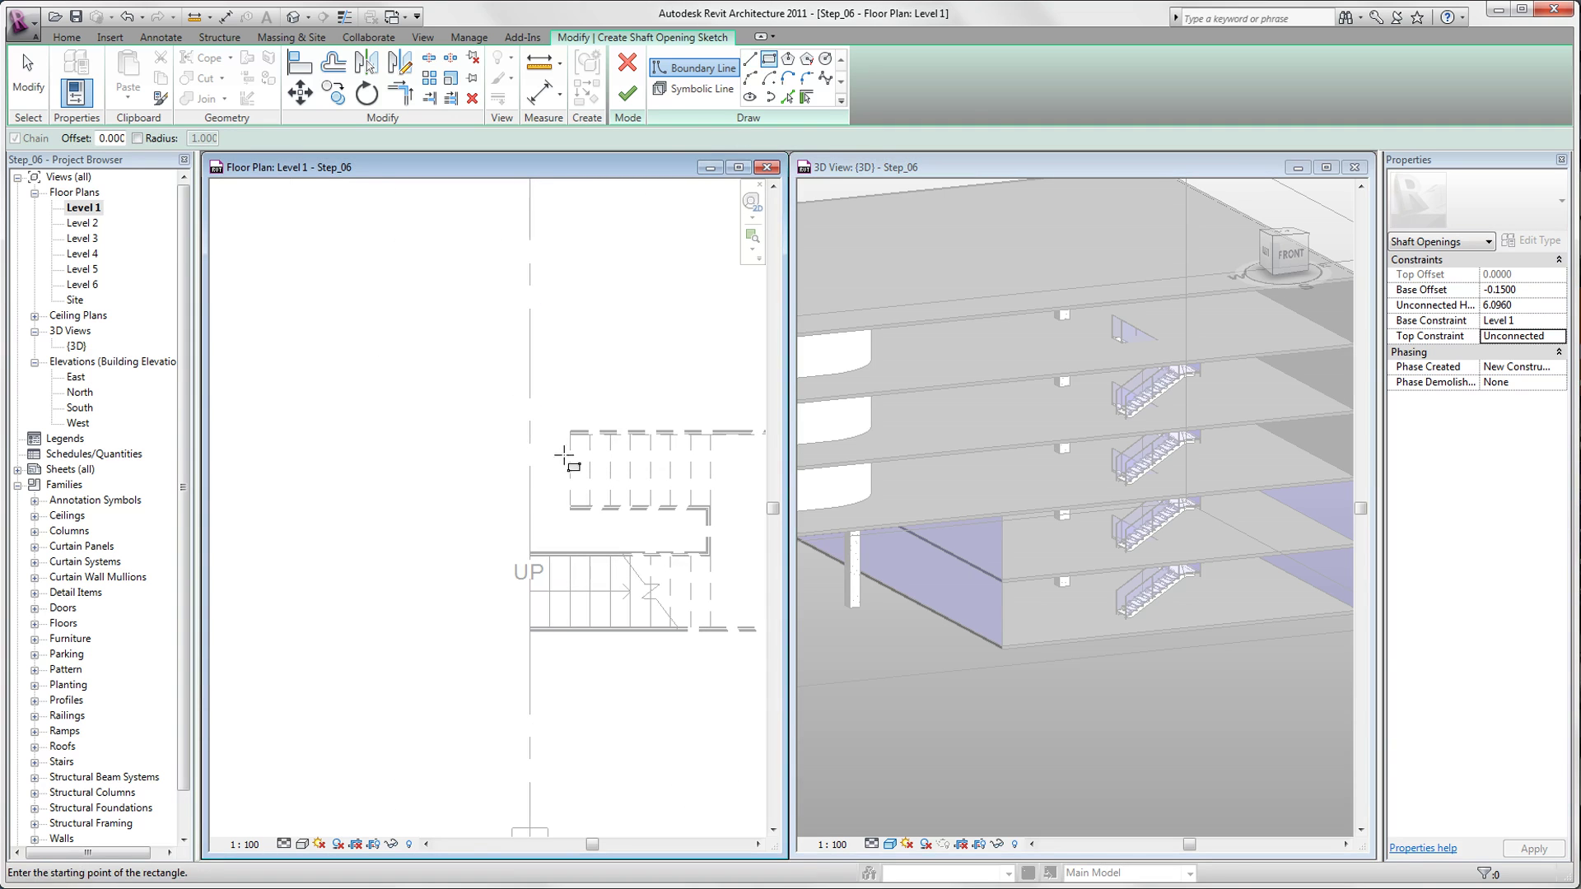
{"action": "left_click", "coordinate": [568, 430]}
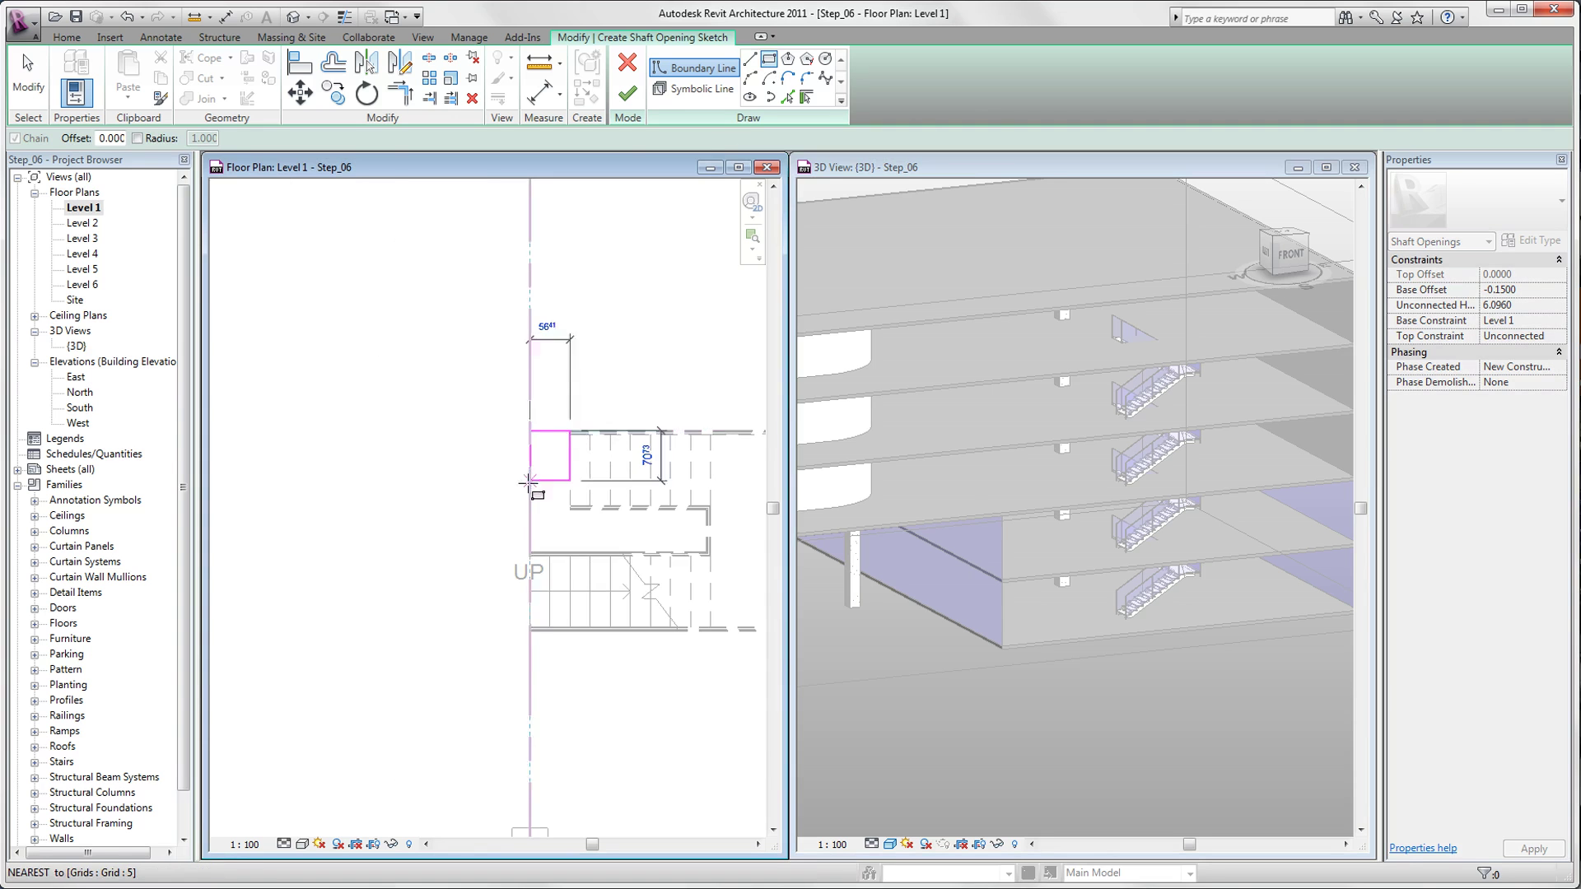
{"action": "scroll", "coordinate": [535, 486], "scroll_direction": "down", "scroll_amount": 2}
{"action": "left_click", "coordinate": [697, 580]}
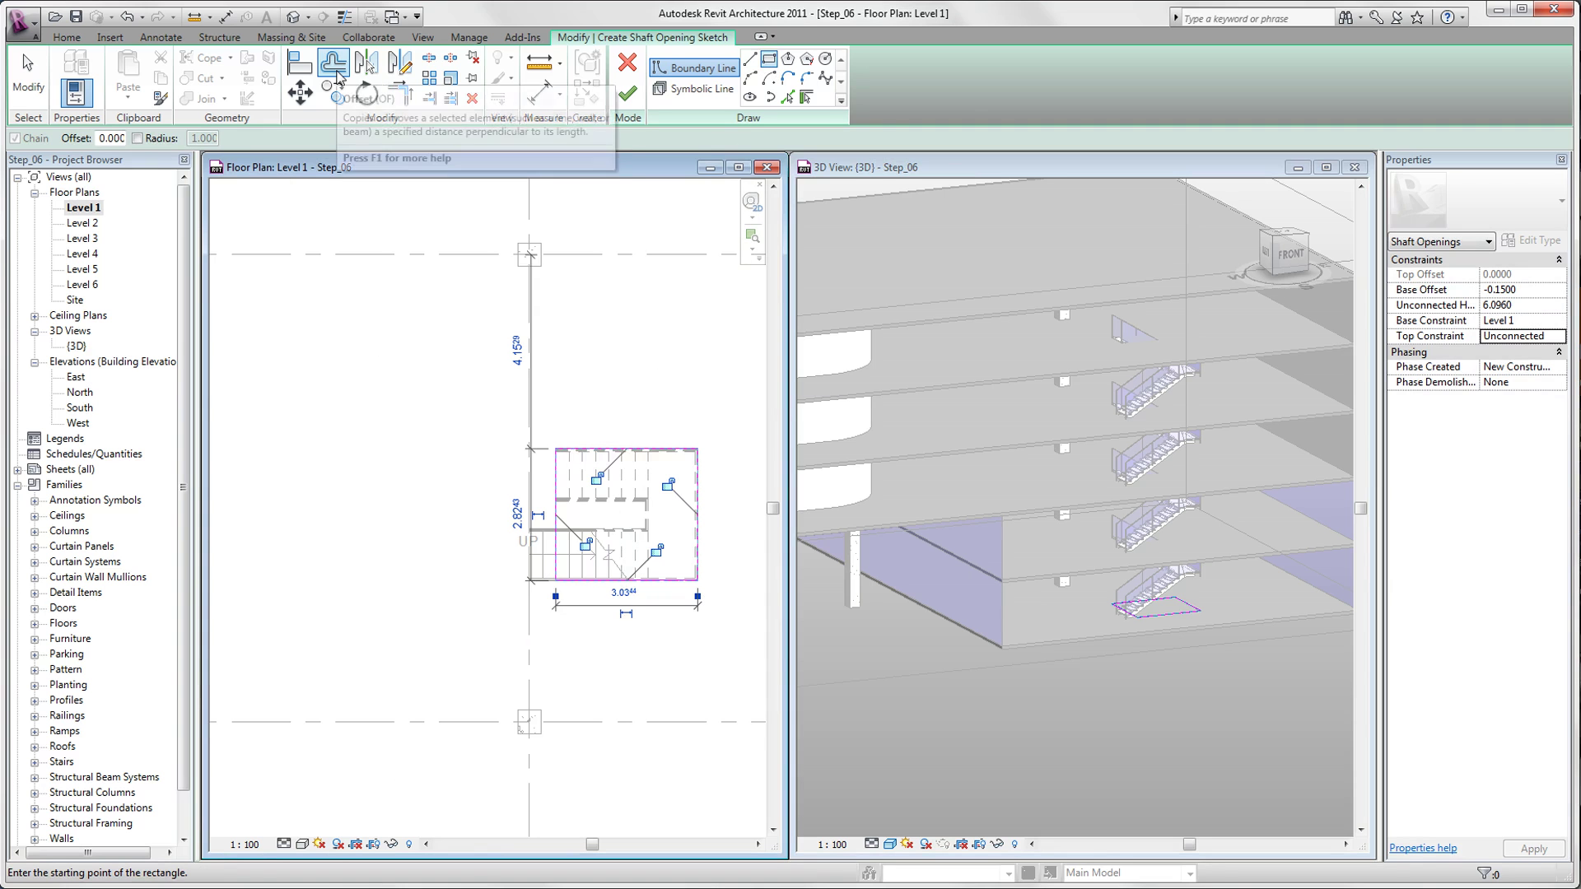
Step: Offset the top, right and bottom shaft boundary lines outward by 0.3
{"action": "left_click", "coordinate": [336, 70]}
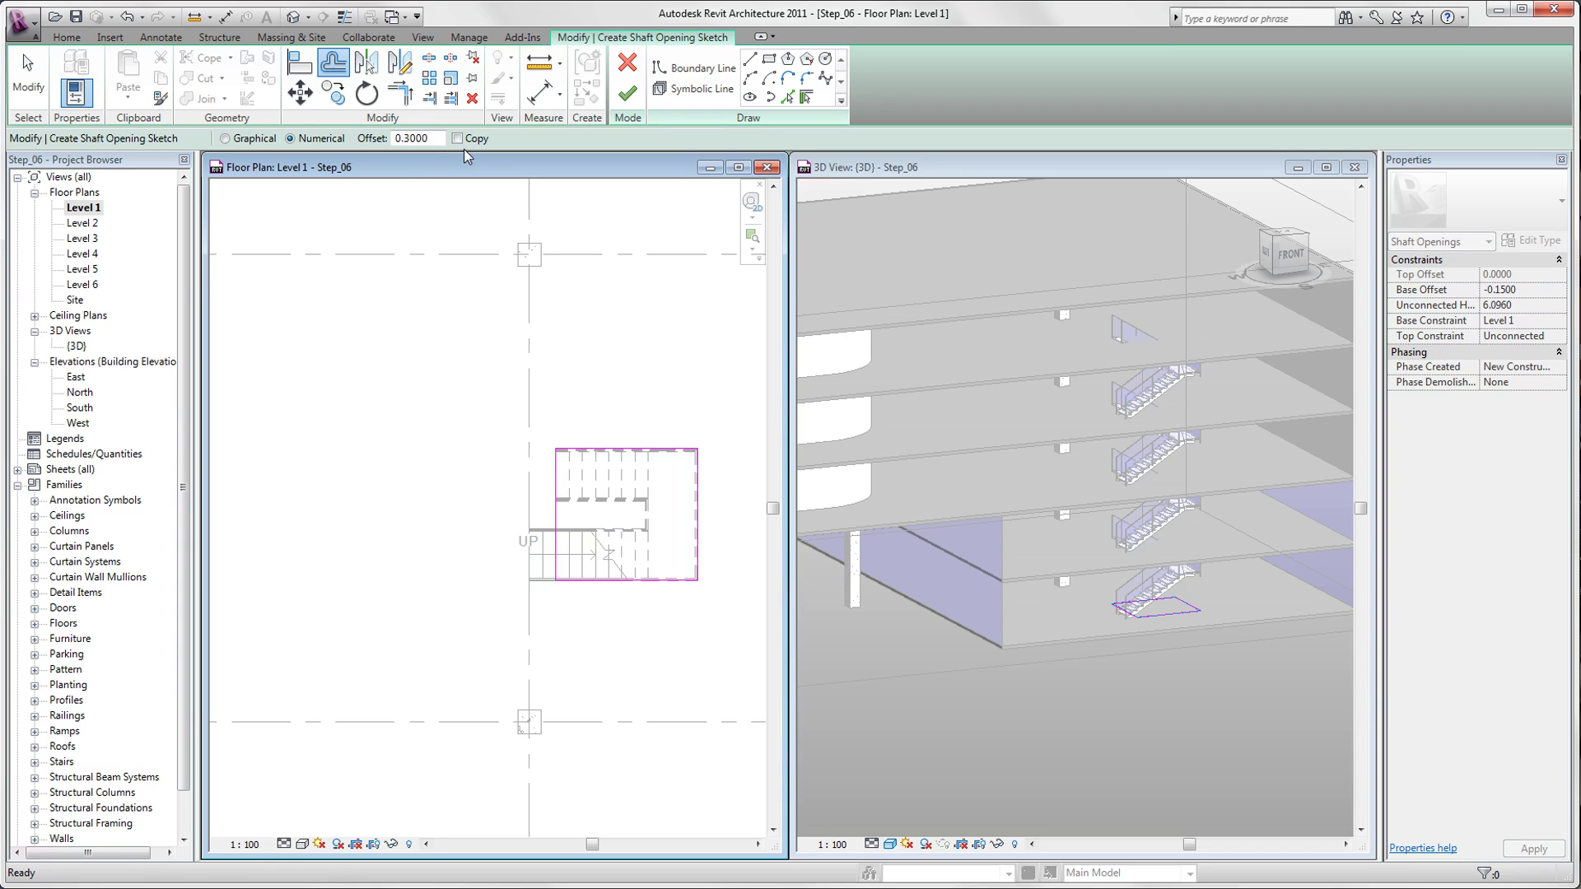
{"action": "left_click", "coordinate": [636, 444]}
{"action": "left_click", "coordinate": [702, 493]}
{"action": "left_click", "coordinate": [630, 586]}
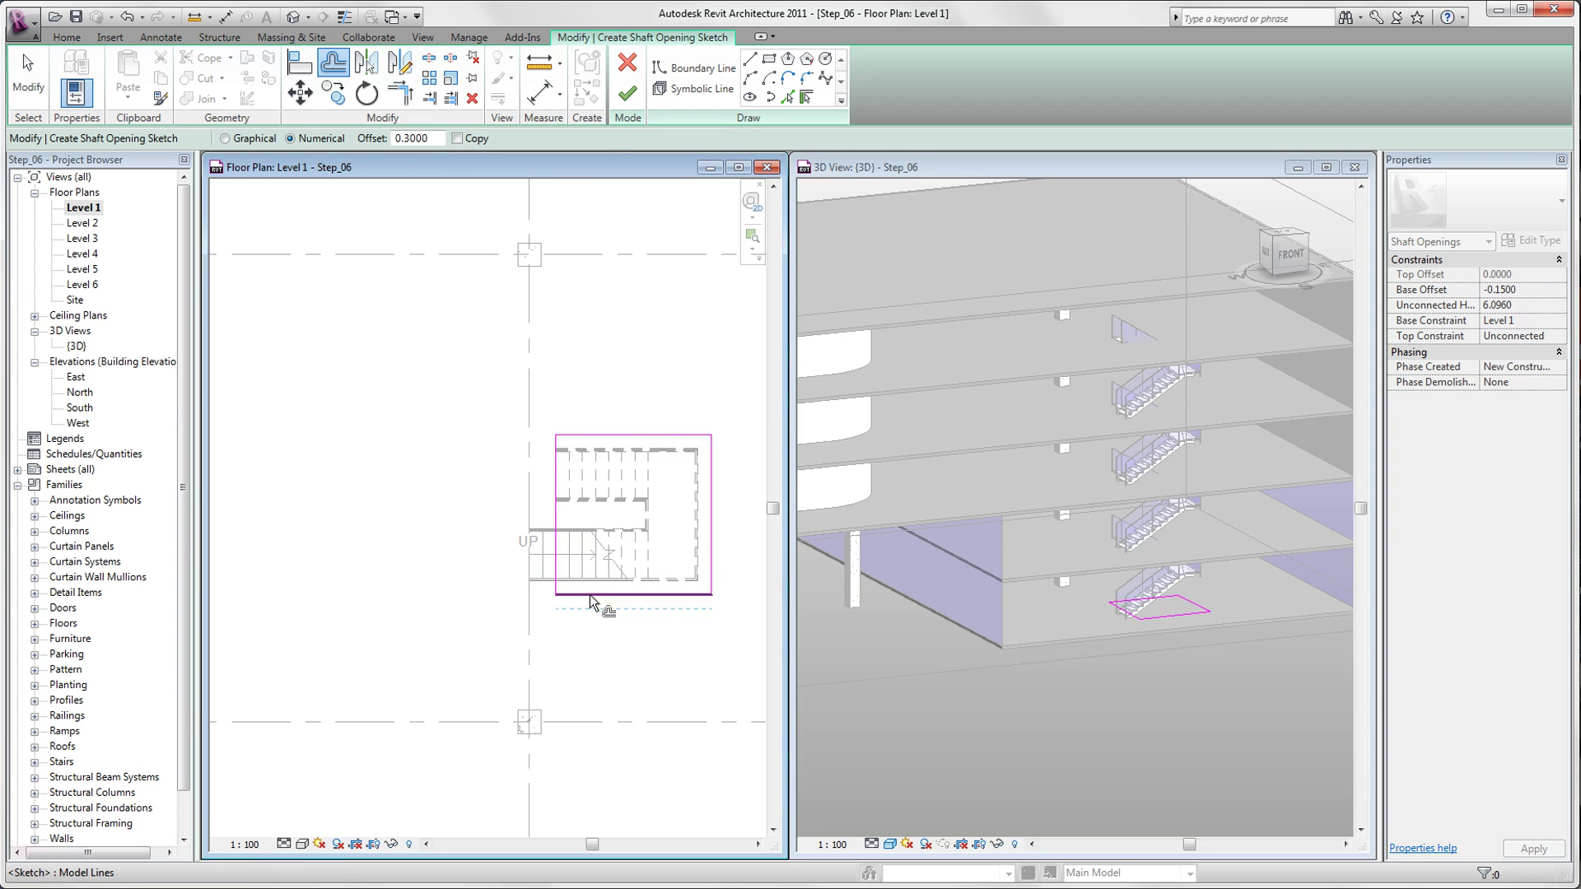
Step: Give the shaft a Base Offset of 0 and a Top Constraint of Up to level
{"action": "key", "text": "Escape"}
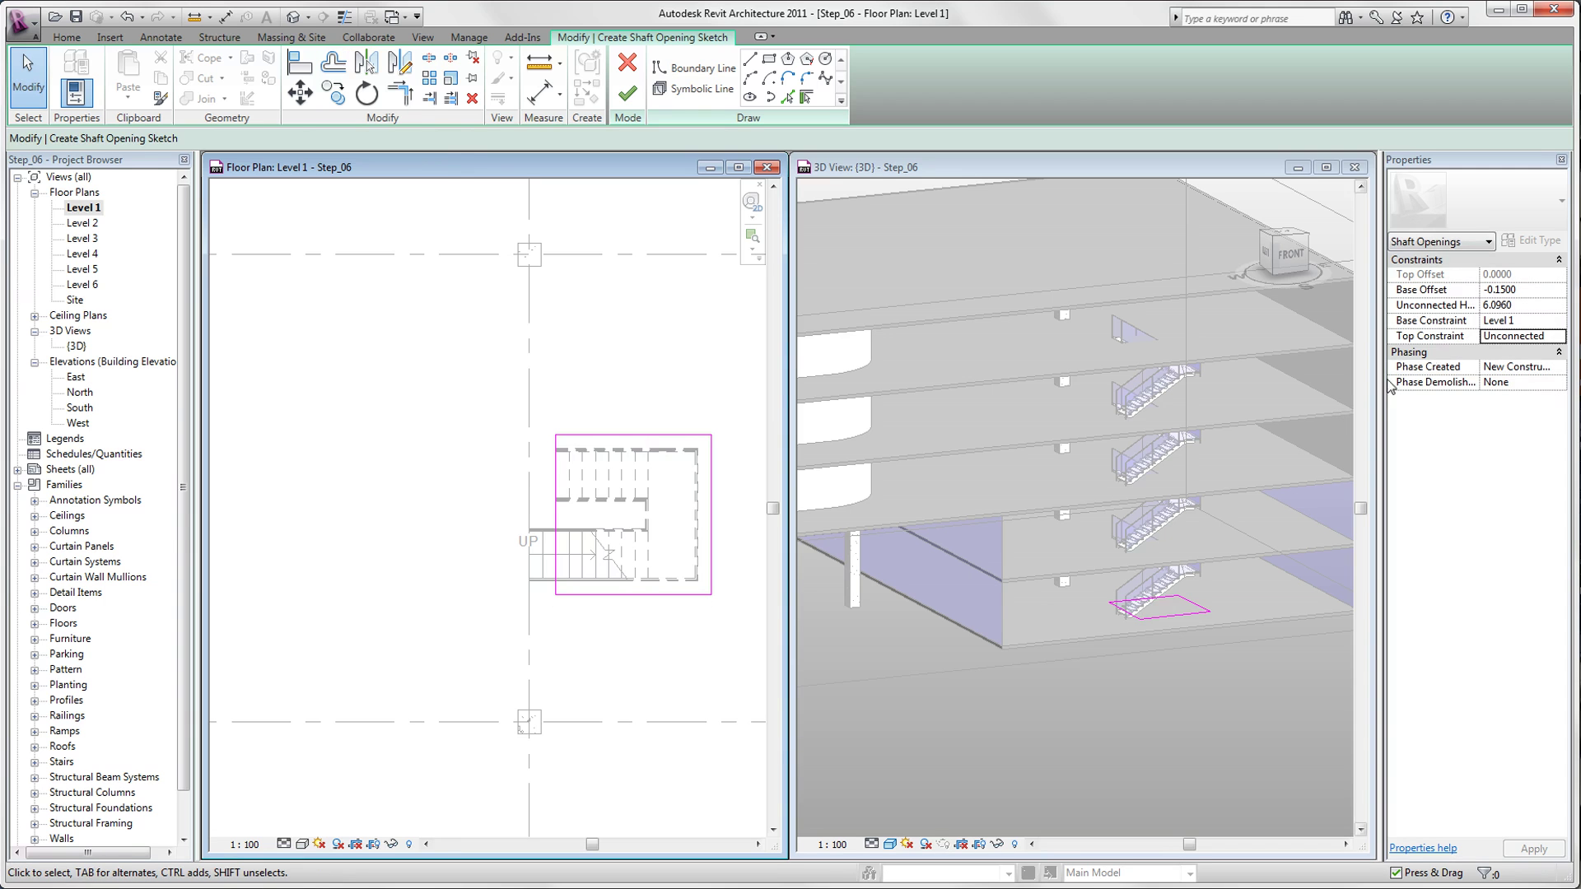
{"action": "left_click", "coordinate": [1518, 290]}
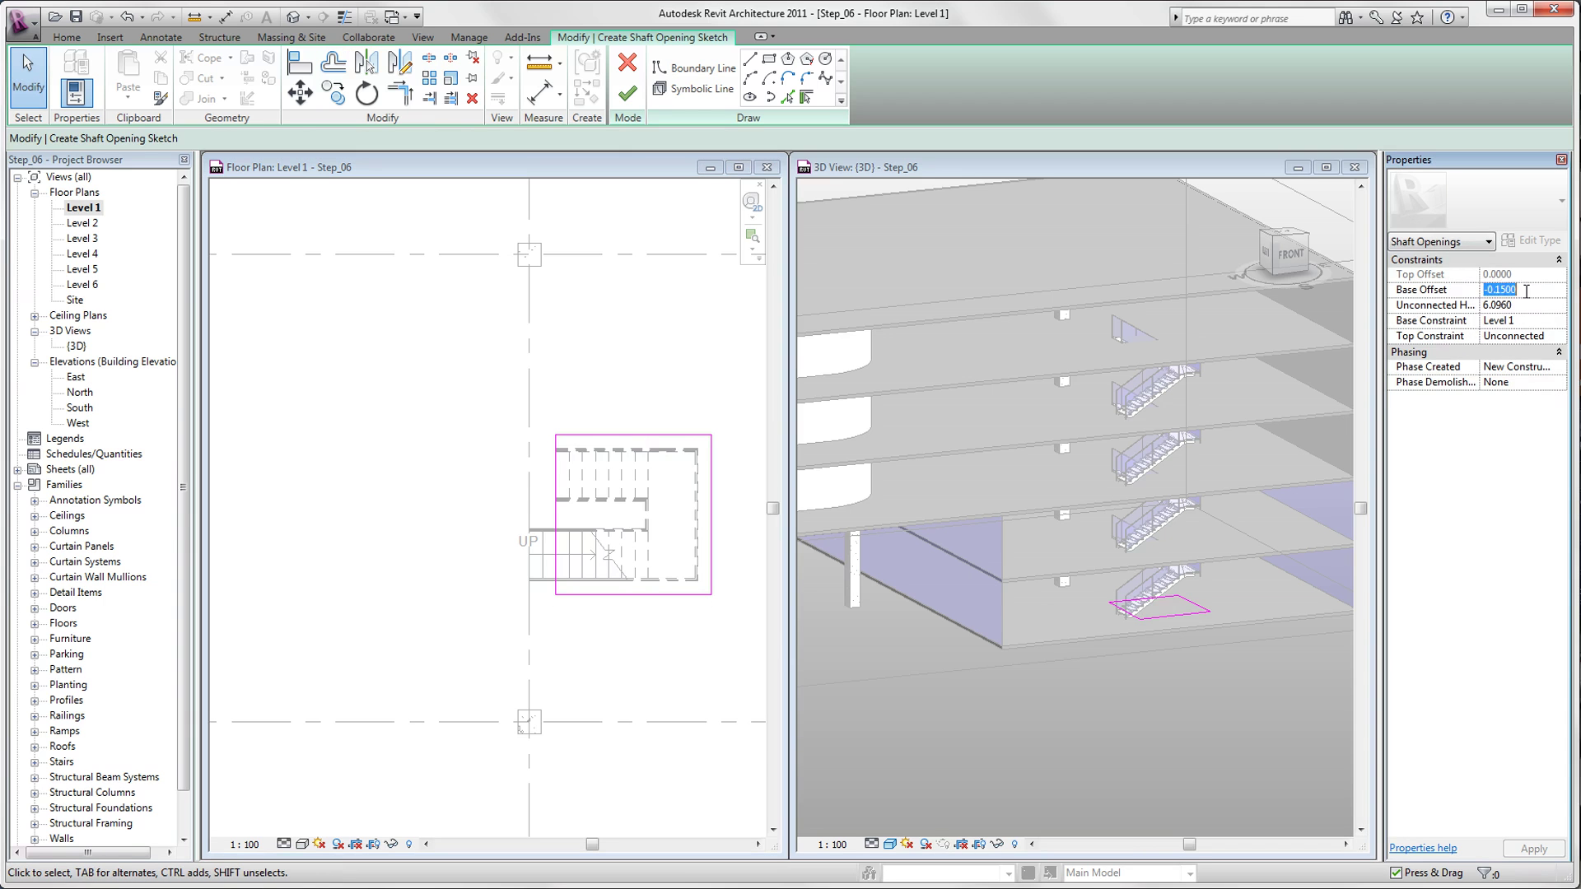
{"action": "type", "text": "0"}
{"action": "left_click", "coordinate": [1555, 339]}
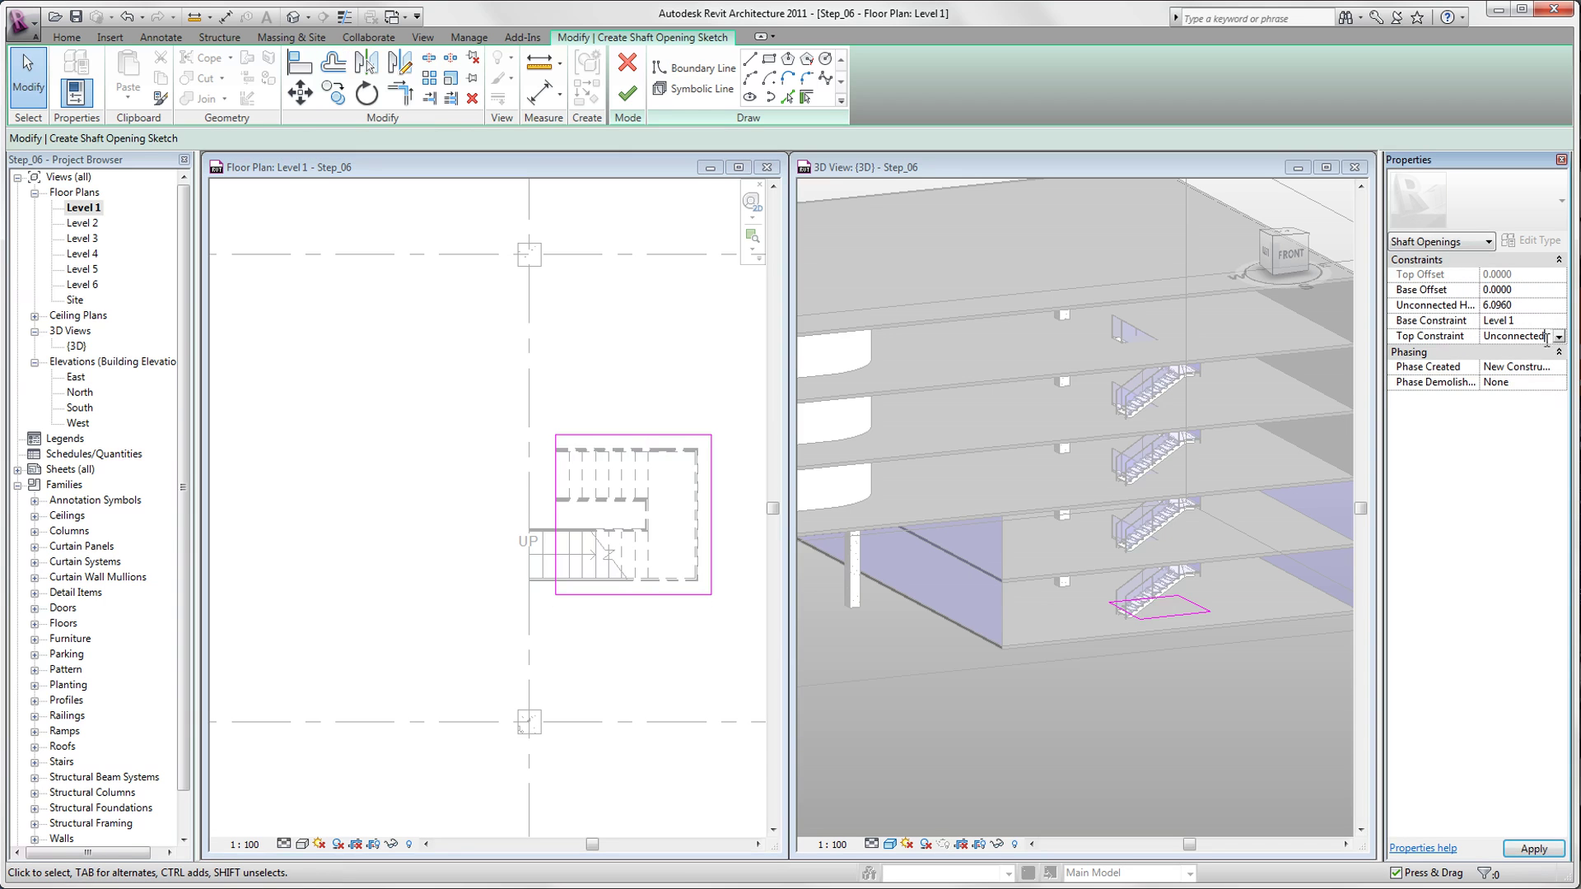
{"action": "left_click", "coordinate": [1558, 338]}
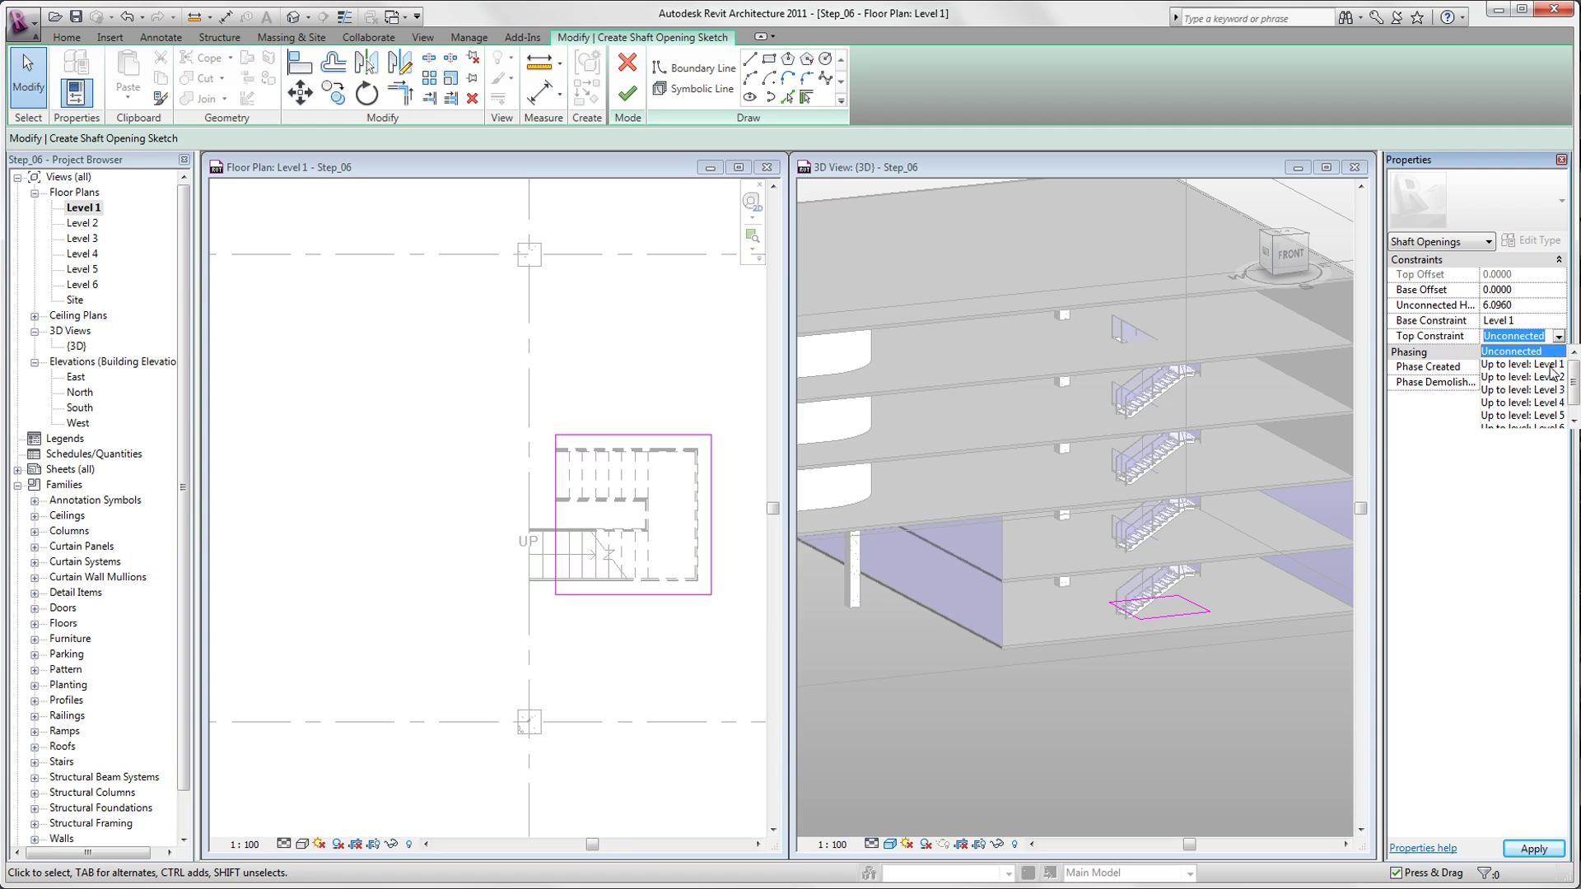
{"action": "left_click", "coordinate": [1545, 416]}
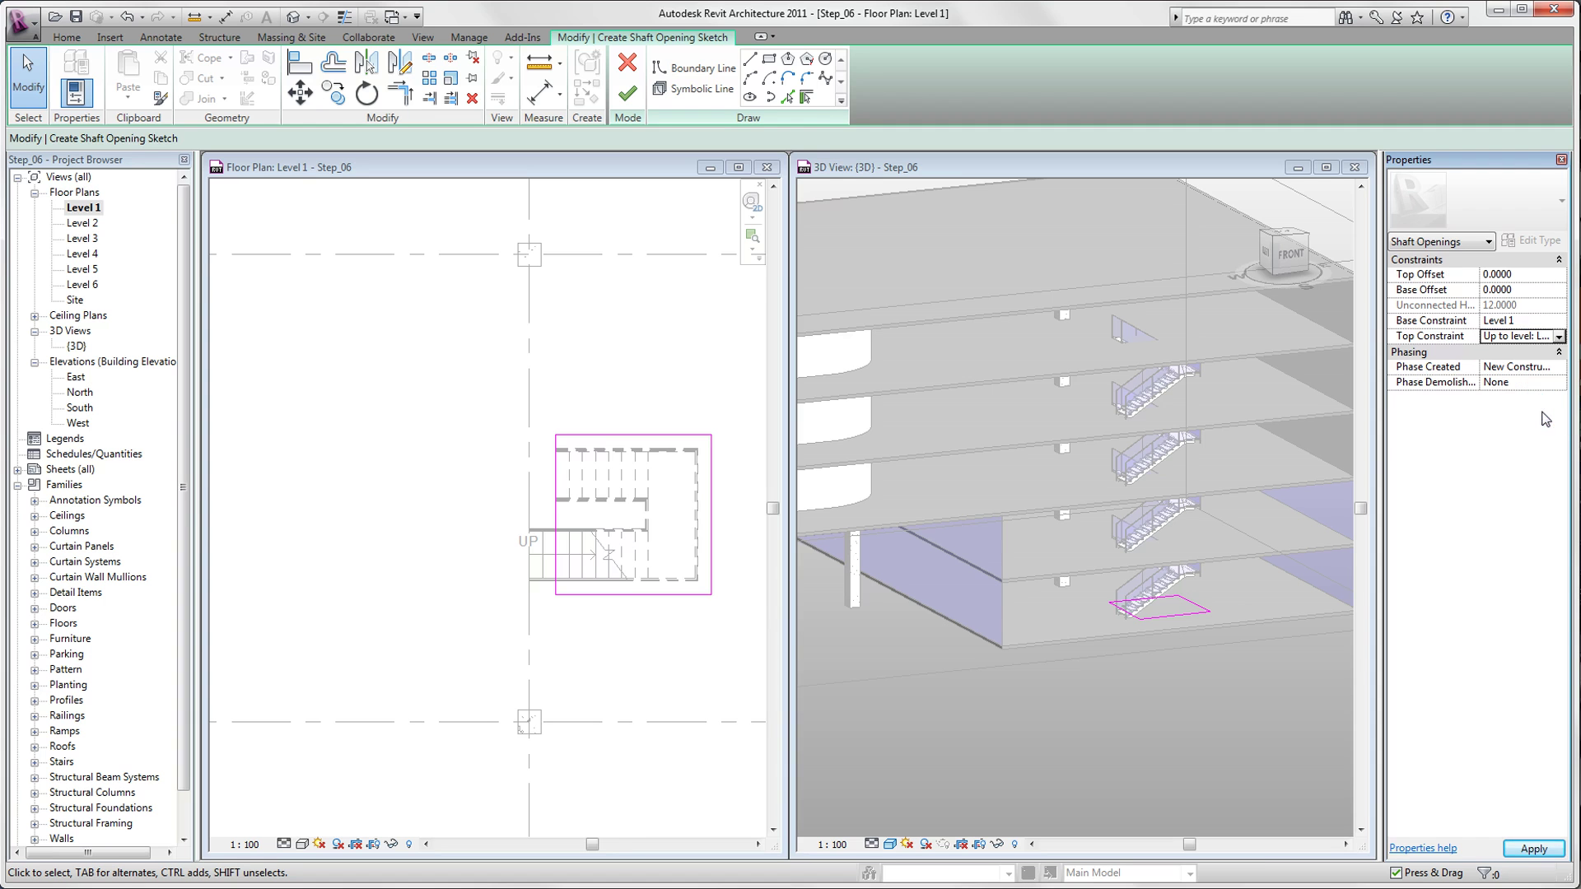
Step: Finish the shaft opening and check it in the 3D view
{"action": "left_click", "coordinate": [624, 105]}
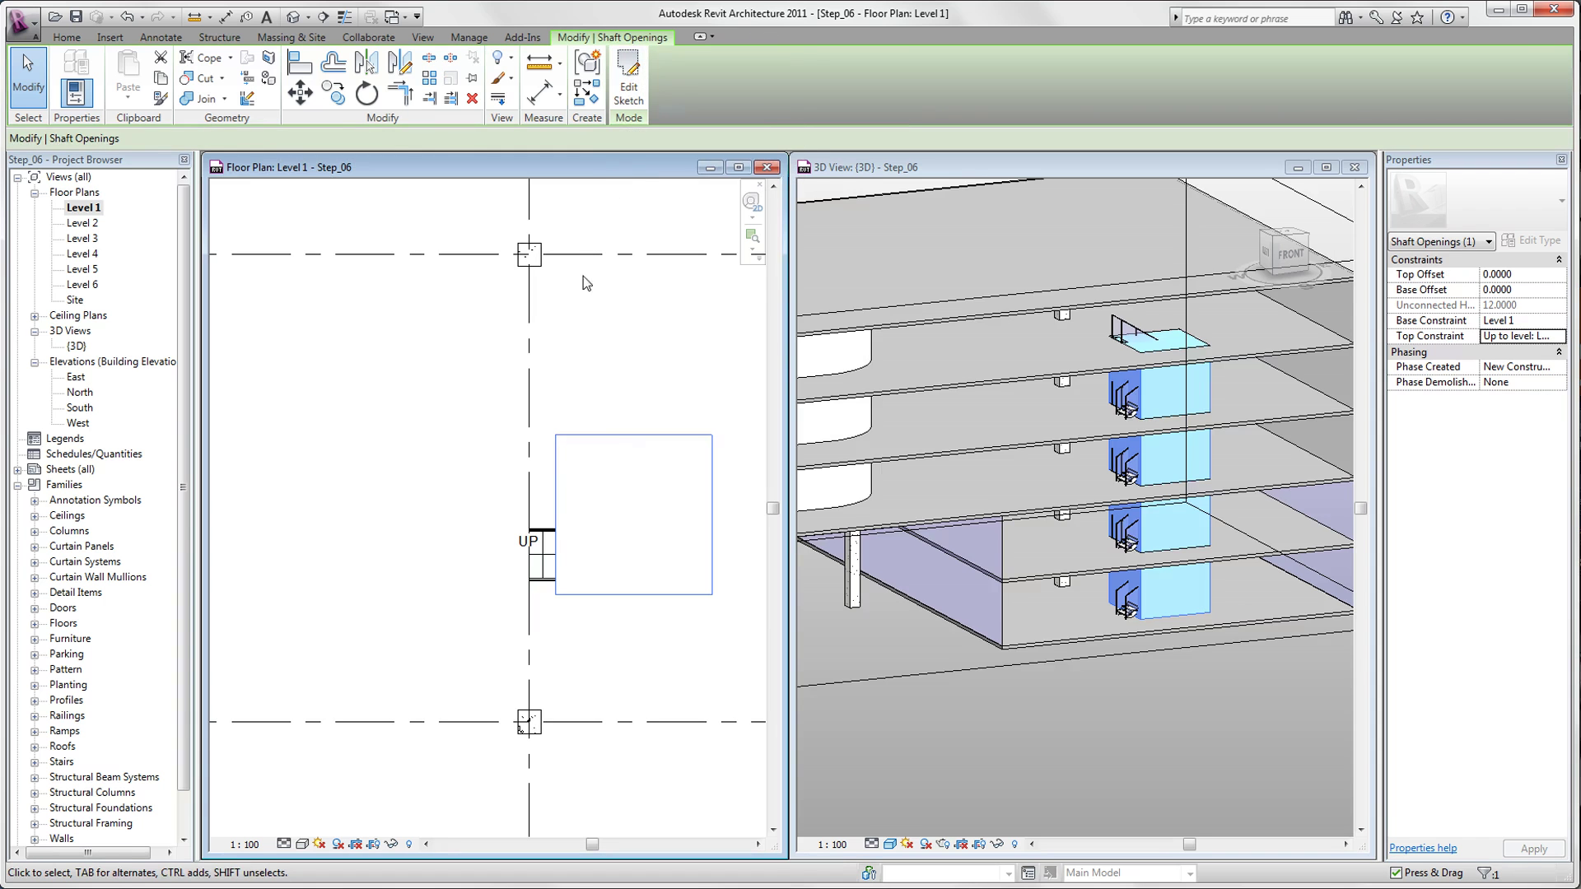
{"action": "left_click", "coordinate": [935, 748]}
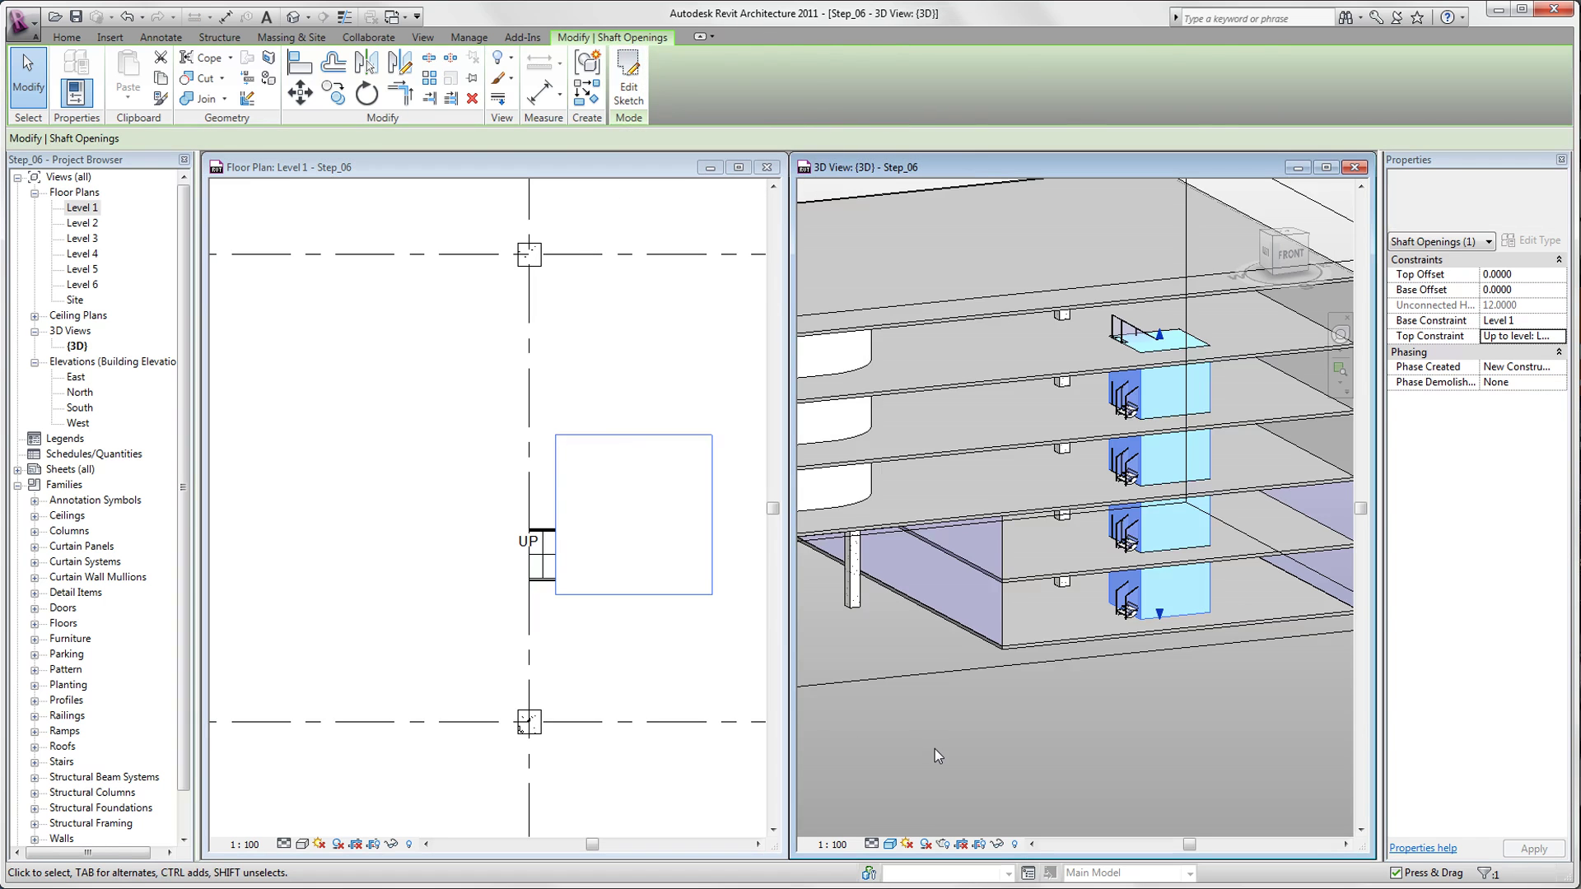
{"action": "left_click", "coordinate": [941, 740]}
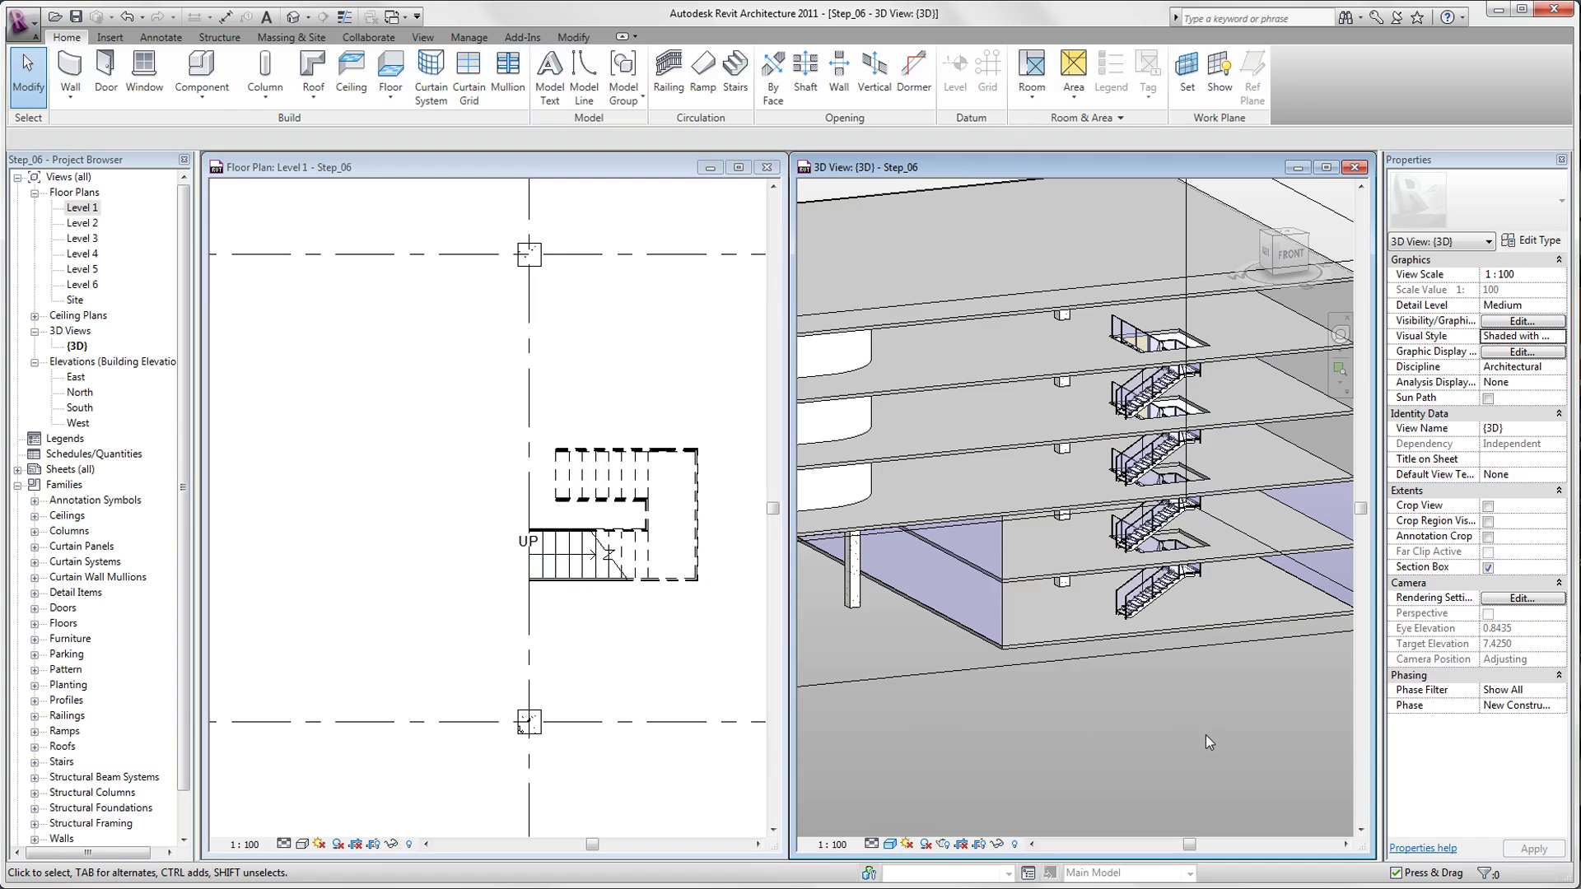